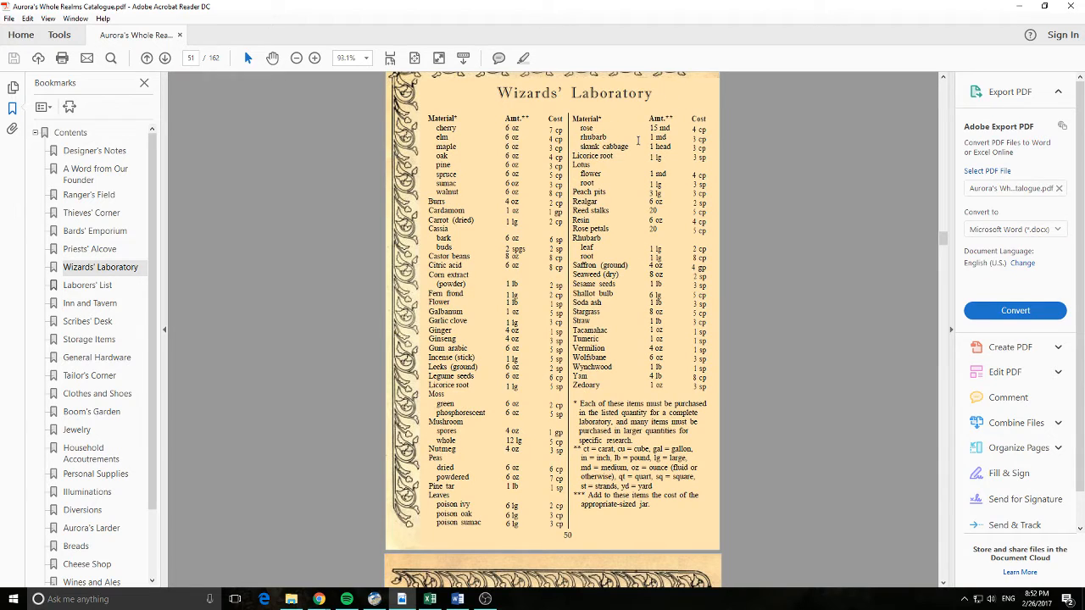
Try selecting the Material, Amt. and Cost columns separately in the Wizards' Laboratory table on page 50
drag(426, 119, 475, 178)
click(475, 177)
drag(572, 117, 603, 370)
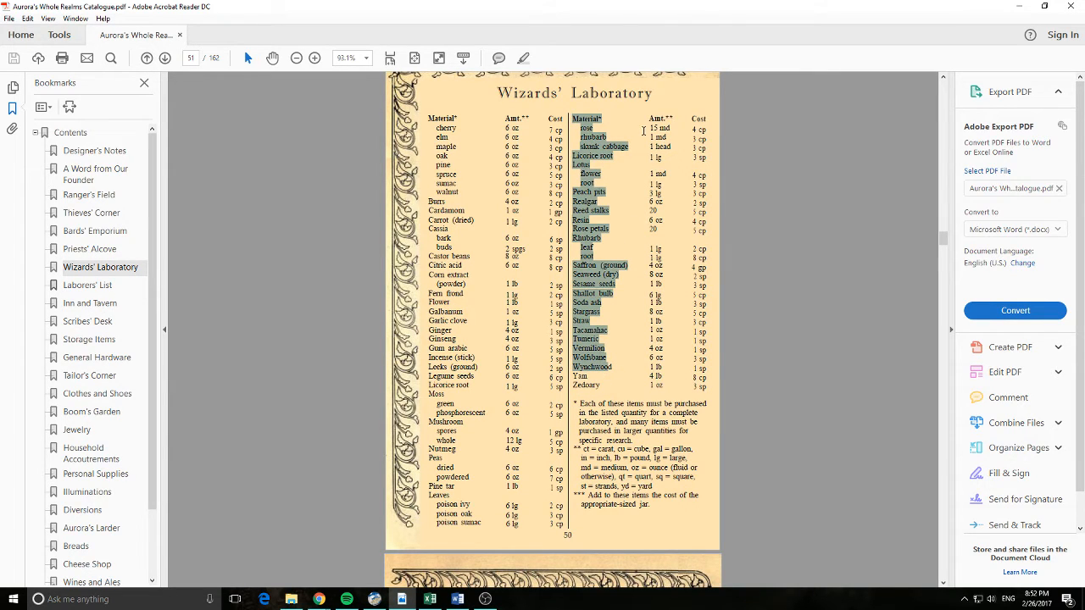
drag(649, 118, 650, 404)
click(691, 120)
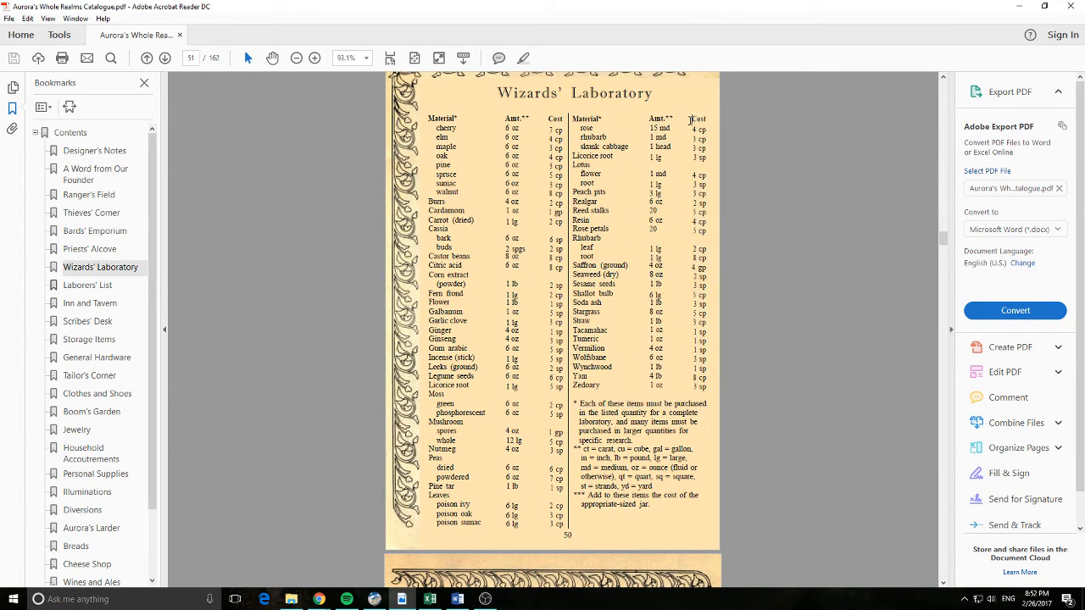
drag(691, 120, 717, 385)
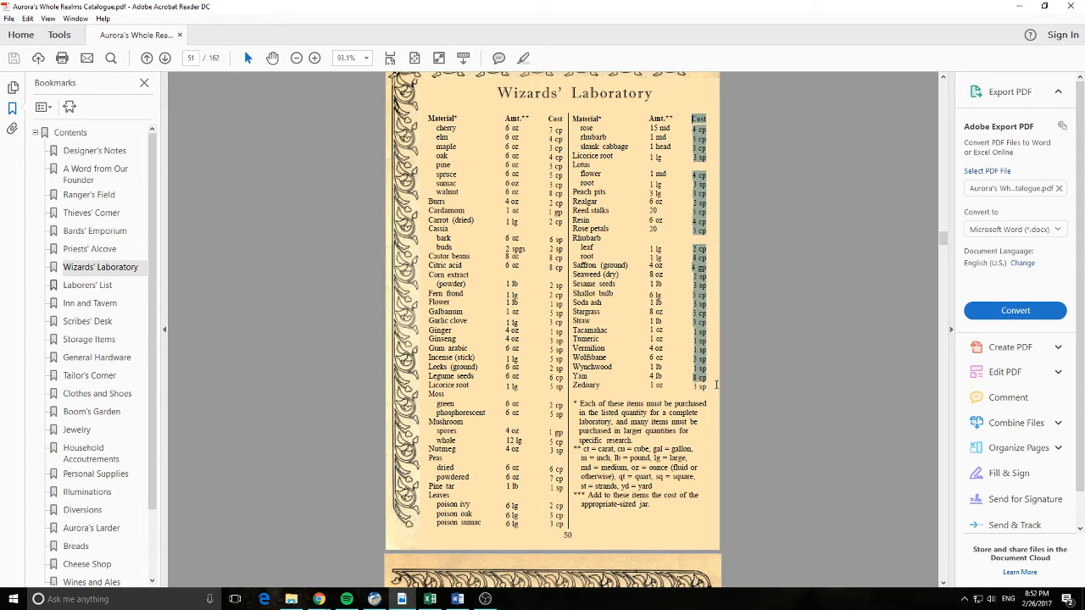
click(470, 158)
Test selecting the whole first half of the page 50 table, and then only its Material column
drag(425, 121, 559, 527)
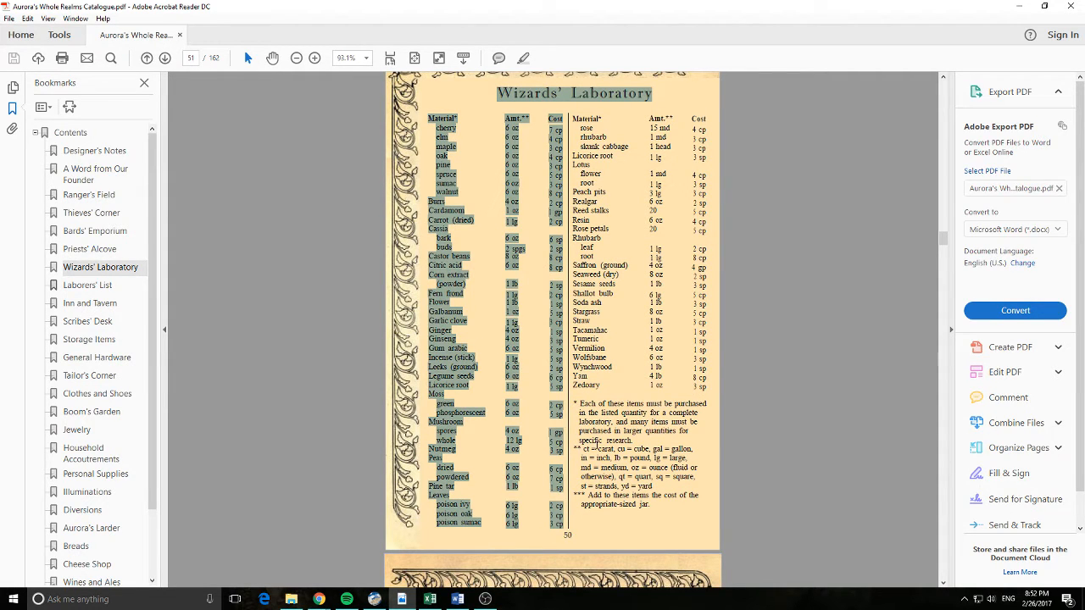
click(535, 119)
drag(456, 123, 490, 119)
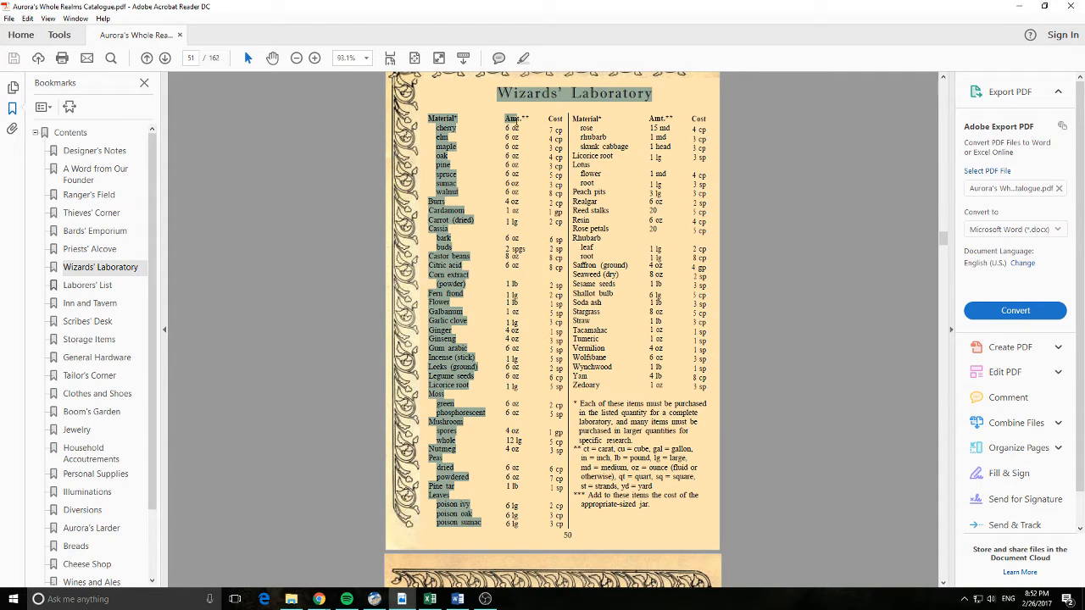
click(477, 523)
drag(486, 522, 506, 117)
click(563, 103)
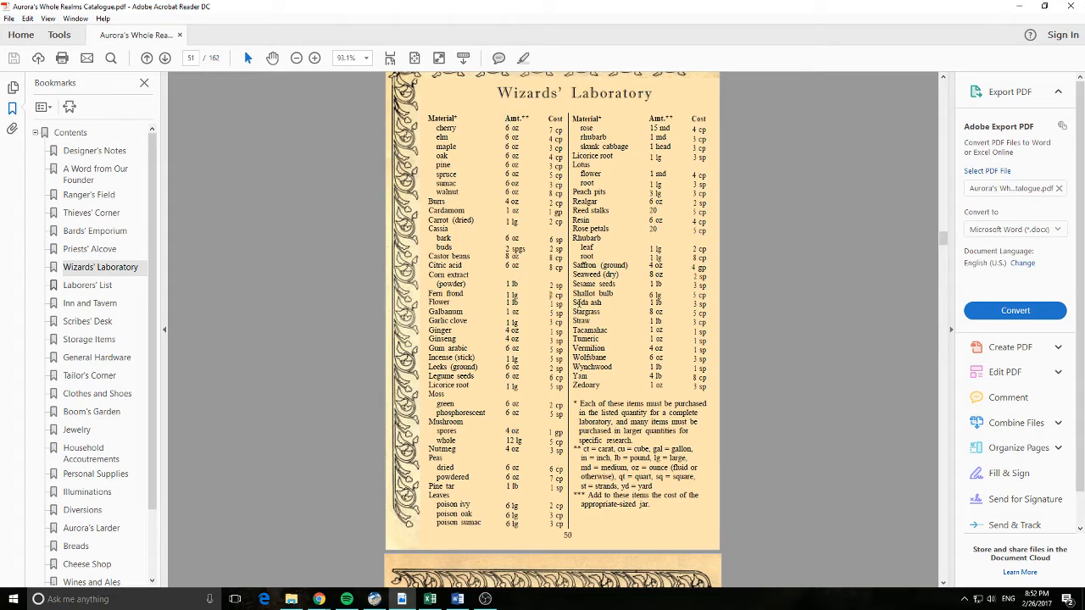
Try selecting the Material and Cost columns in the Wizards' Laboratory table on page 49
scroll(475, 254, up, 10)
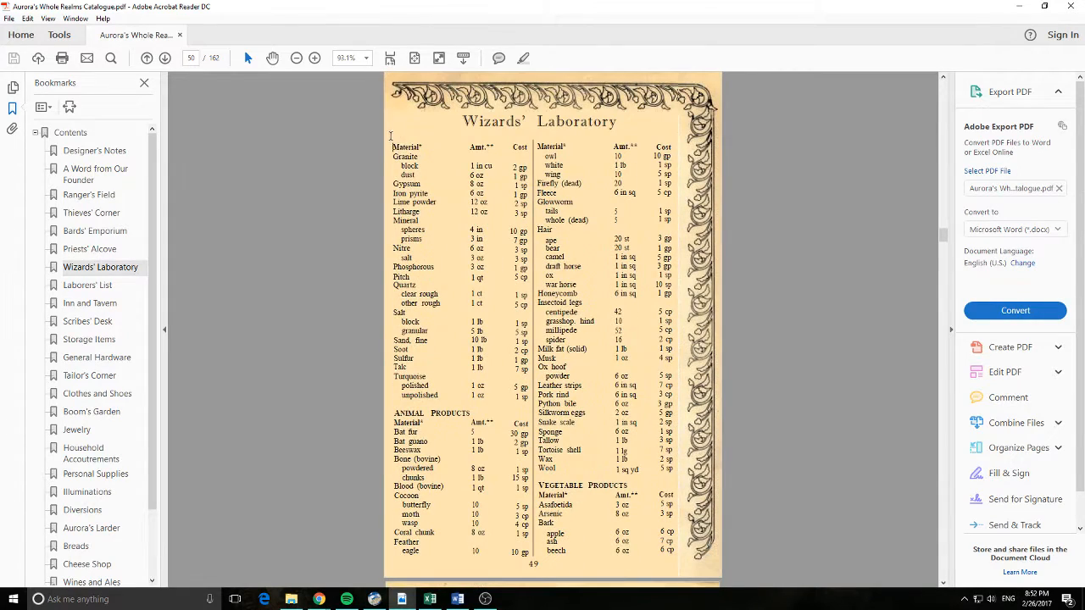
drag(390, 136, 481, 405)
drag(514, 147, 512, 367)
scroll(512, 368, up, 10)
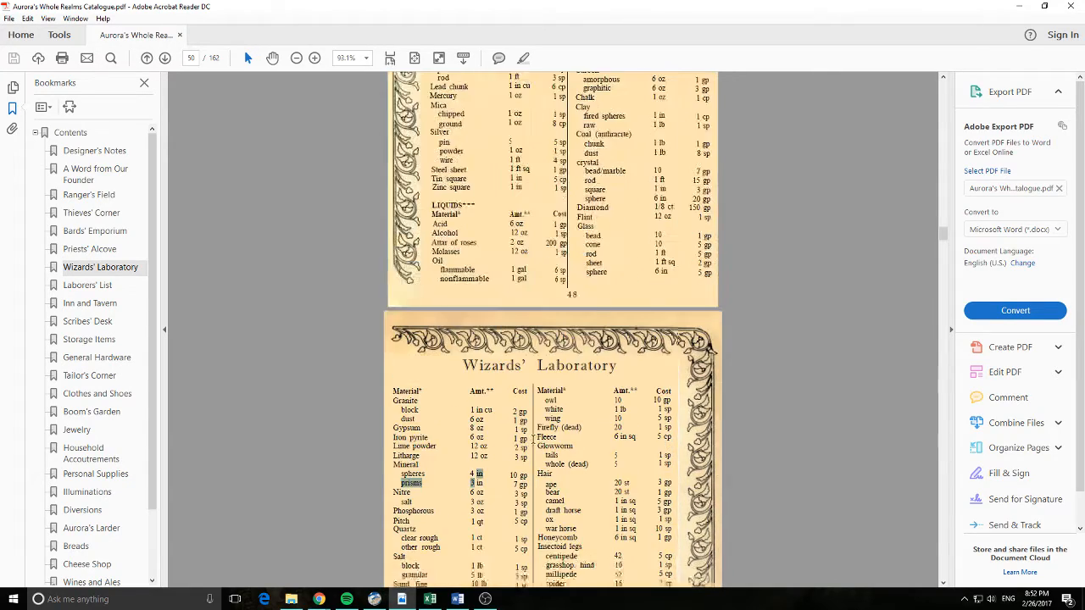
scroll(473, 290, down, 2)
drag(426, 239, 522, 551)
scroll(551, 509, down, 10)
scroll(428, 166, down, 10)
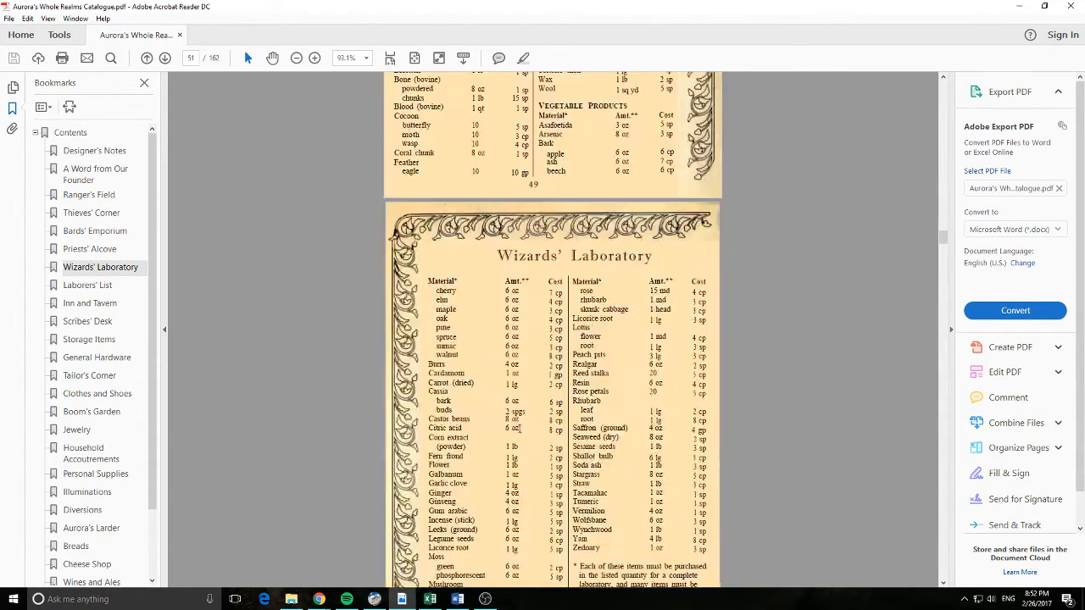
Copy the first half of the page 50 table and paste it into the Components Cache overview in Realm Works
scroll(429, 166, up, 2)
drag(426, 170, 457, 596)
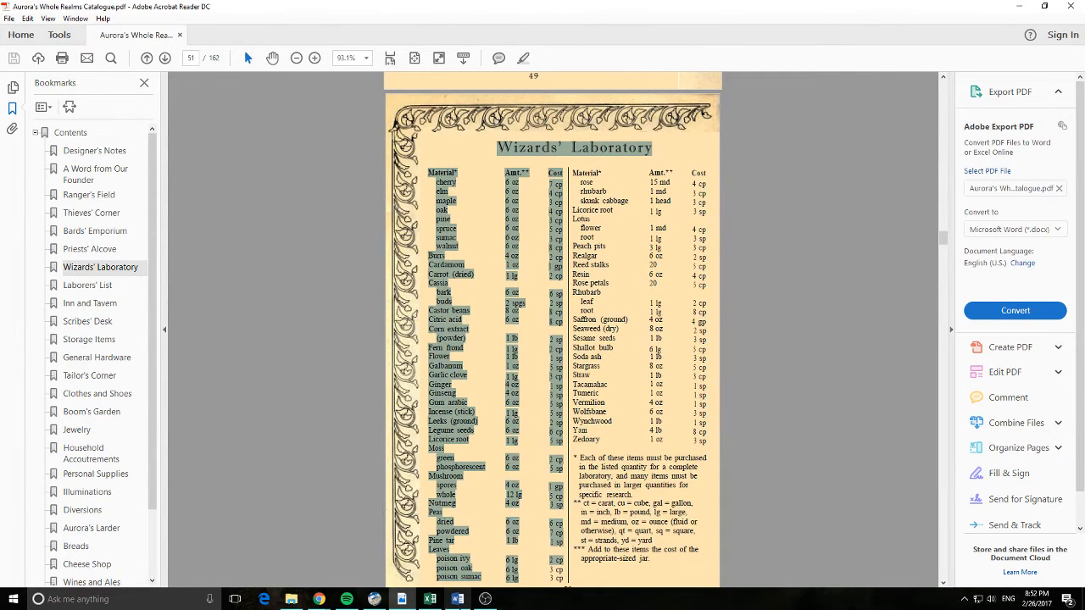
click(374, 598)
key(ctrl+v)
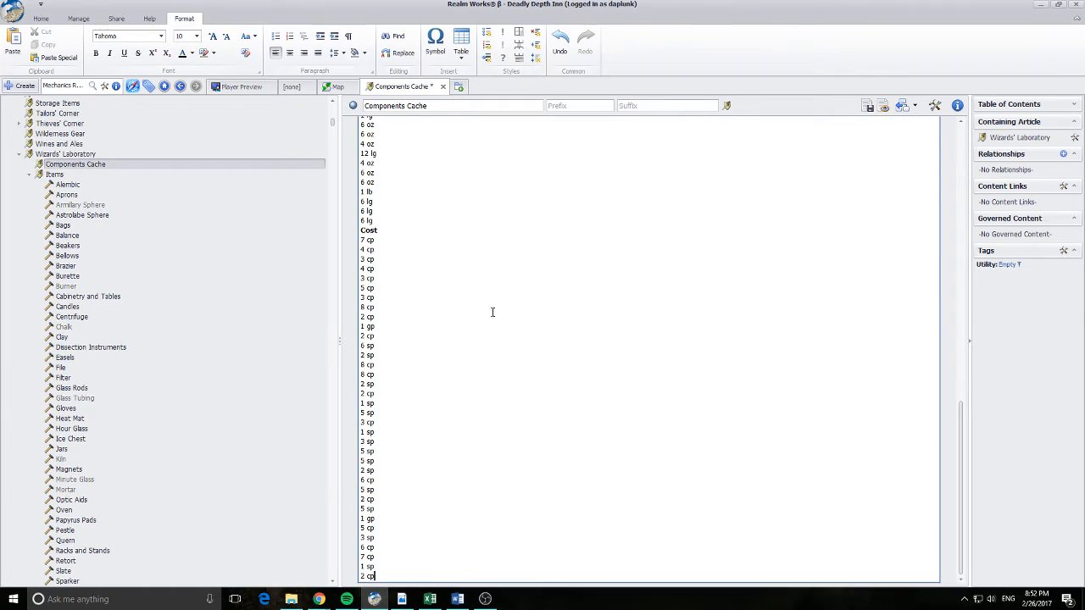
Look through the pasted material, amount and cost list and undo the paste
scroll(503, 326, up, 10)
scroll(511, 313, down, 7)
scroll(511, 308, up, 8)
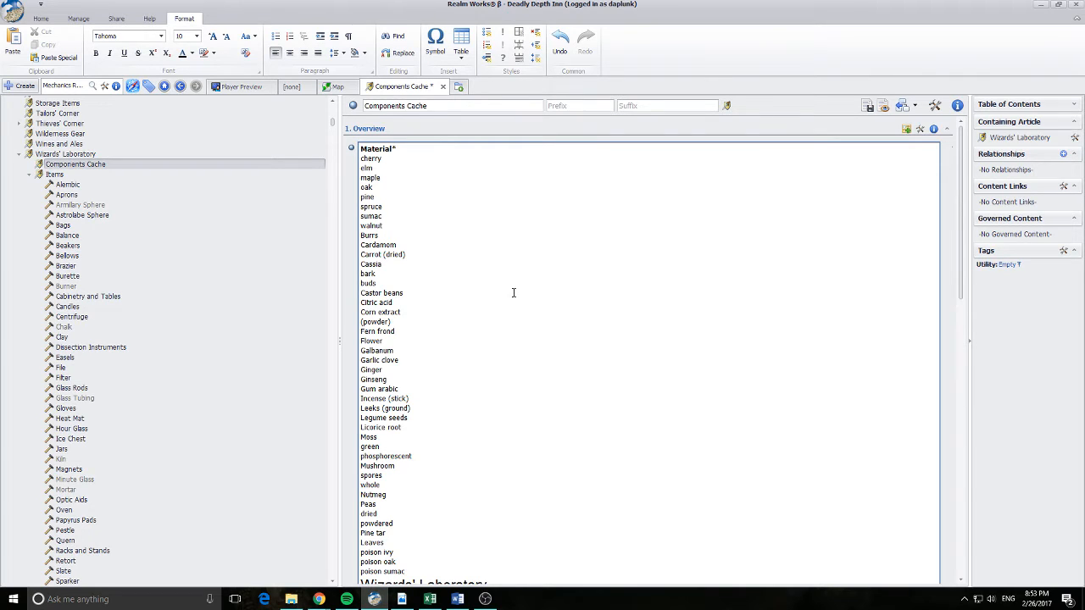
key(ctrl+z)
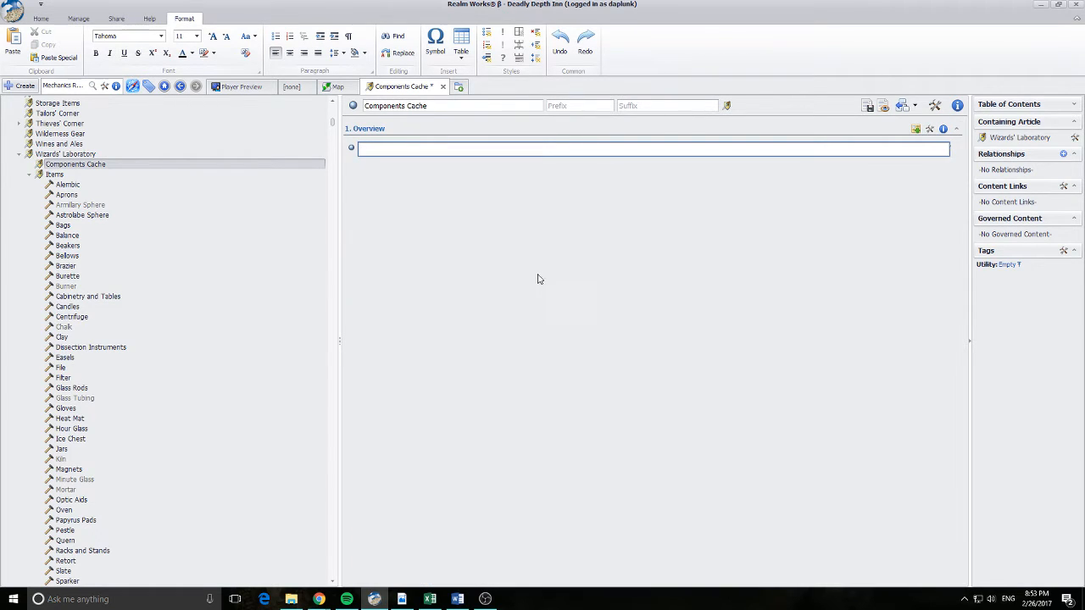
Insert a table of three columns and eight rows in the Components Cache overview
click(438, 44)
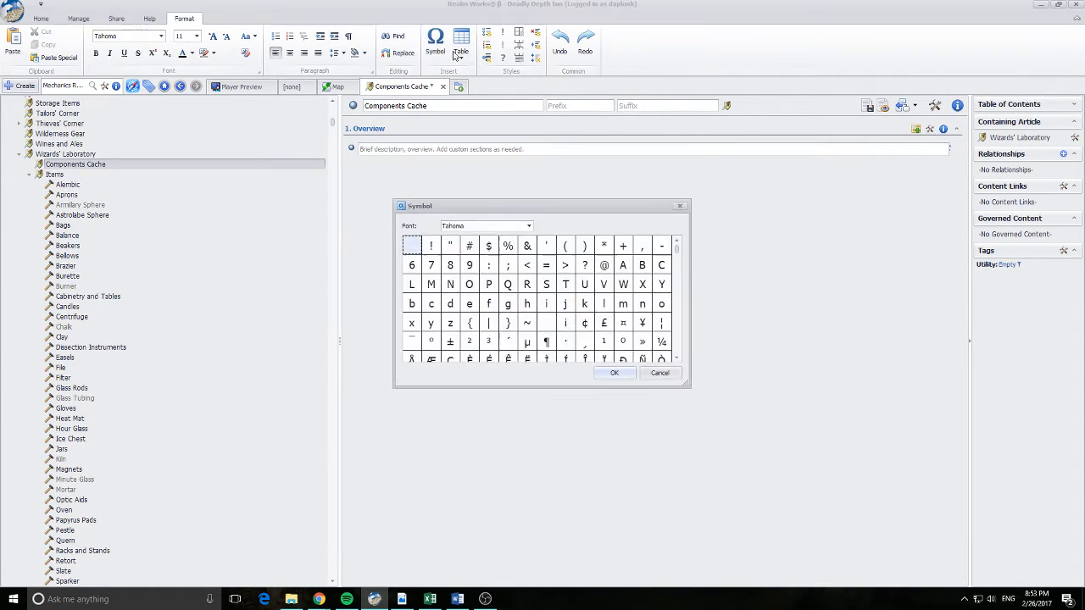
click(651, 373)
click(461, 51)
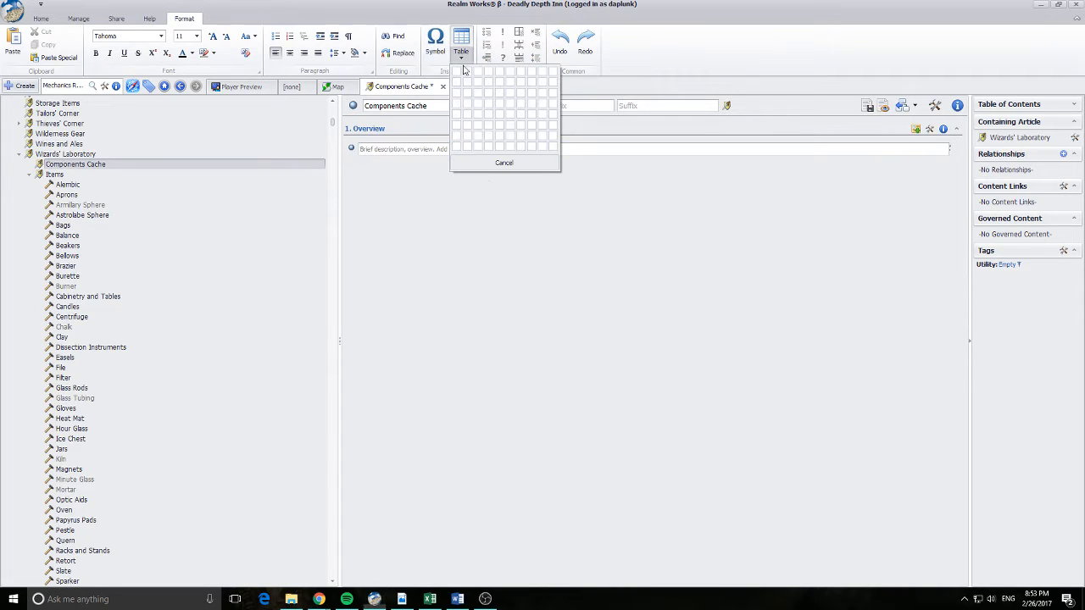
click(479, 158)
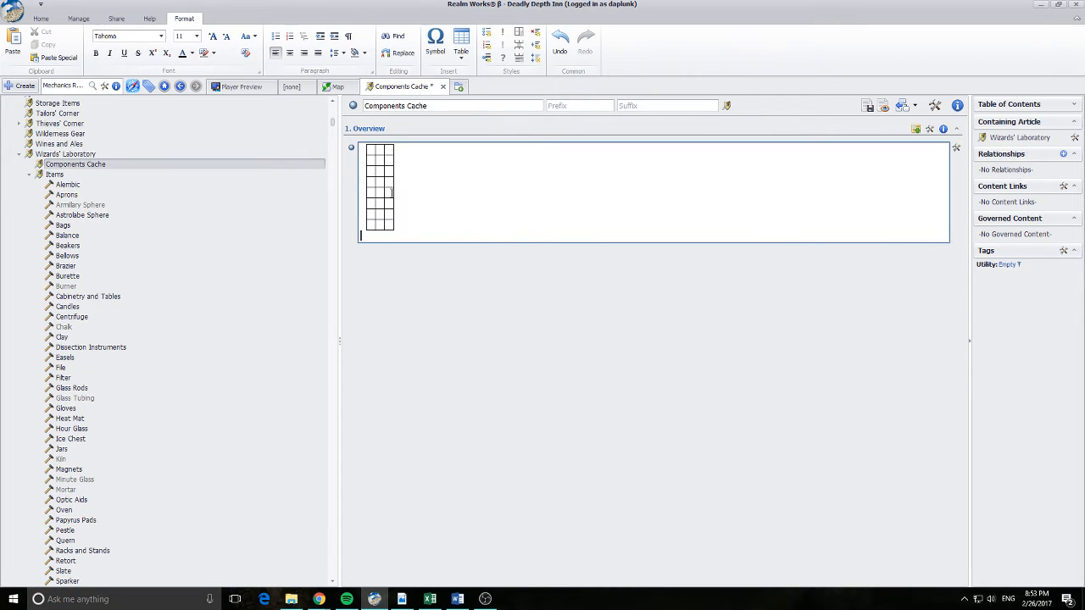
Delete the empty table from the Components Cache overview
drag(385, 234, 337, 91)
click(373, 150)
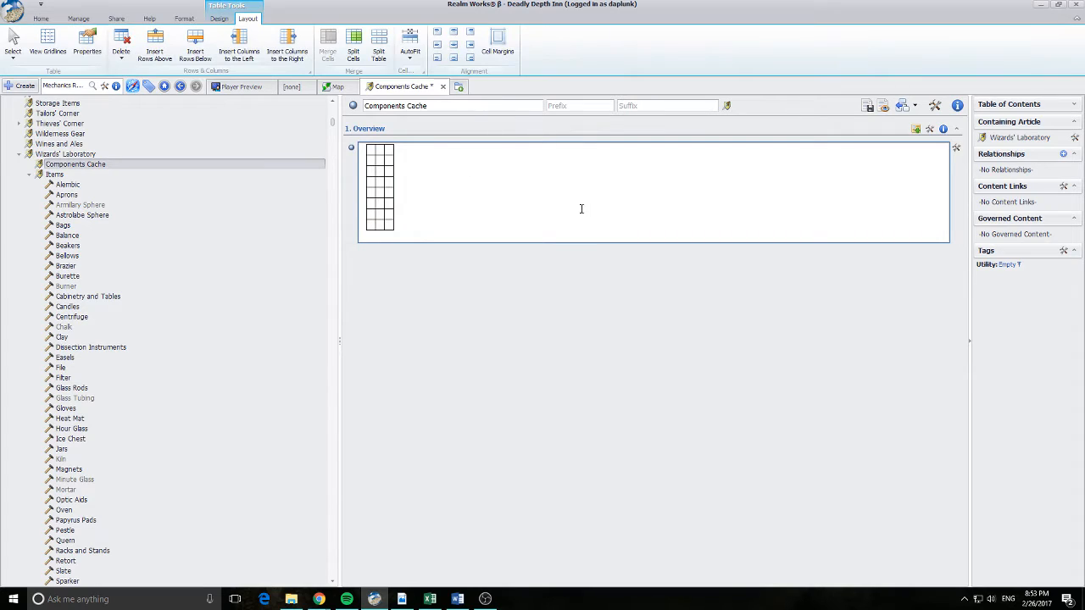
key(ctrl+a)
key(Delete)
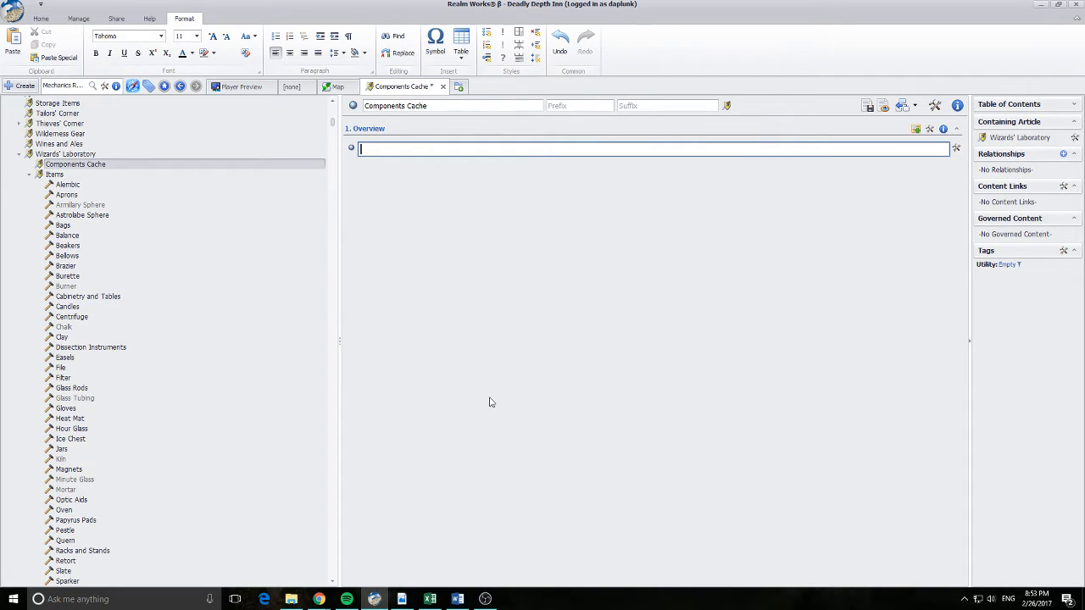
Switch to the PDF and copy the second half of the page 50 table, from the Material header to Zedoary
click(438, 600)
click(440, 600)
click(402, 599)
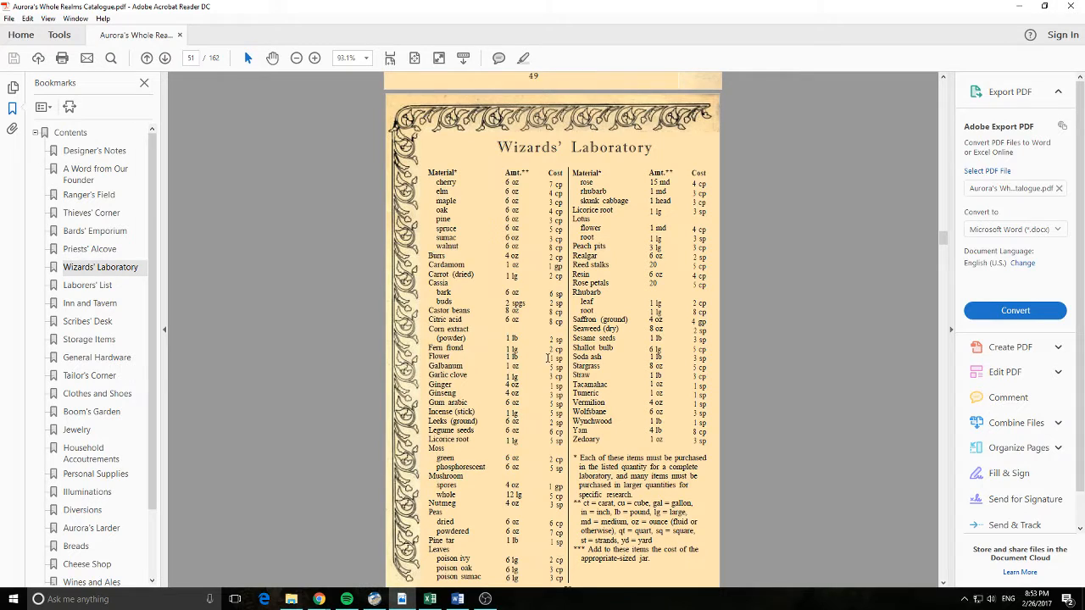
drag(574, 182, 703, 443)
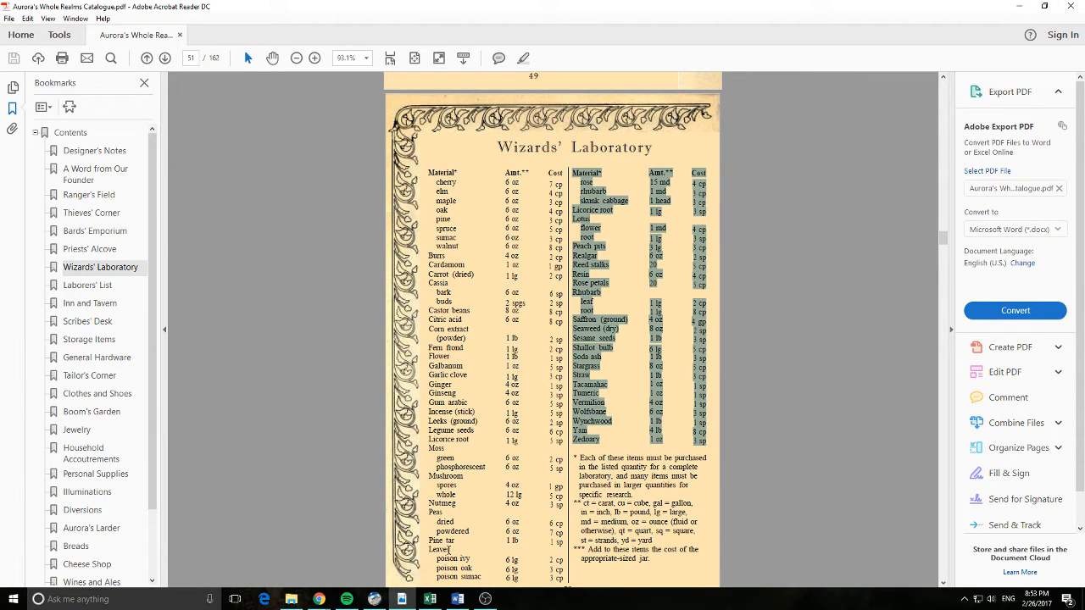
Switch to Word and paste the copied list into the empty rows below the unpolished turquoise entry
click(457, 599)
scroll(577, 402, down, 15)
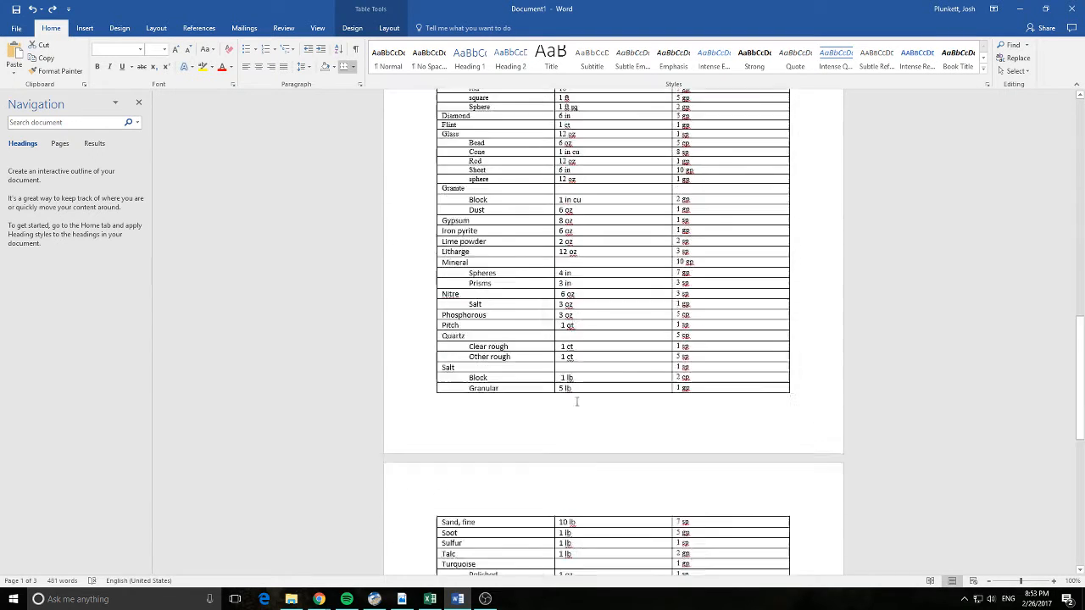
scroll(581, 404, down, 8)
scroll(586, 365, up, 2)
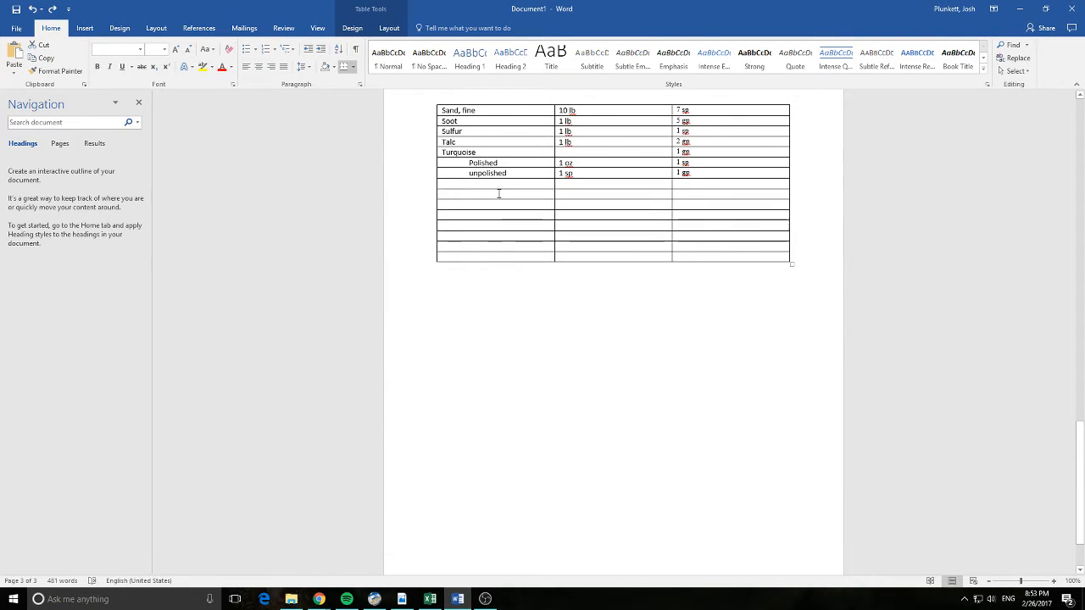
drag(498, 194, 720, 256)
text(Material¹	Material¹	Material¹ rose	rose	rose rhubarb	rhubarb	rhubarb skunk cabbage	skunk cabbage	skunk cabbage Licorice root	Licorice root	Licorice root Lotus	Lotus	Lotus flower	flower	flower)
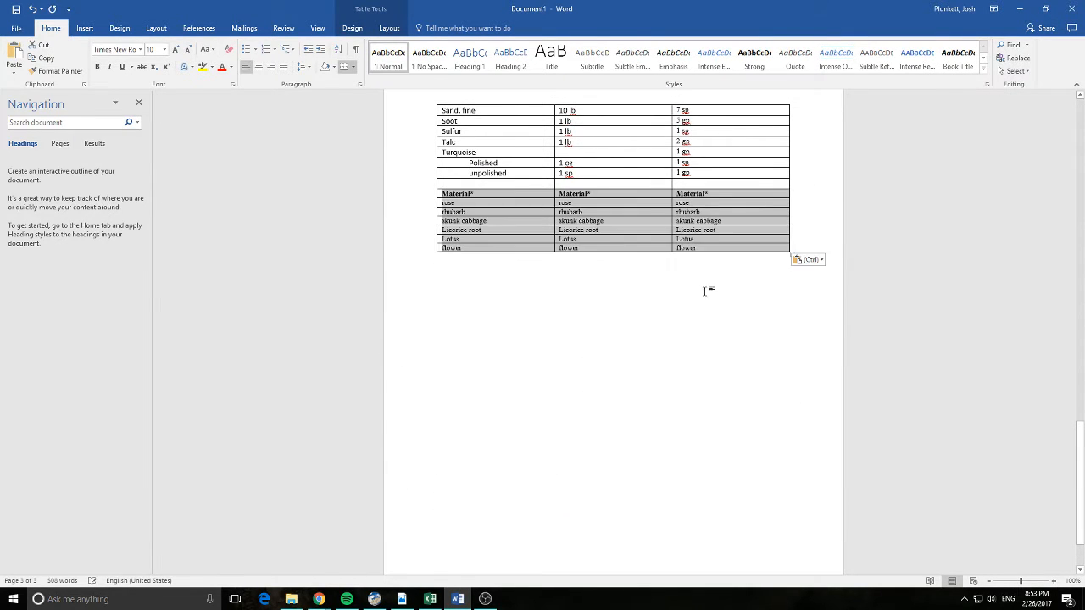
Insert a new table of three columns and eight rows on a new line below the existing table
click(563, 353)
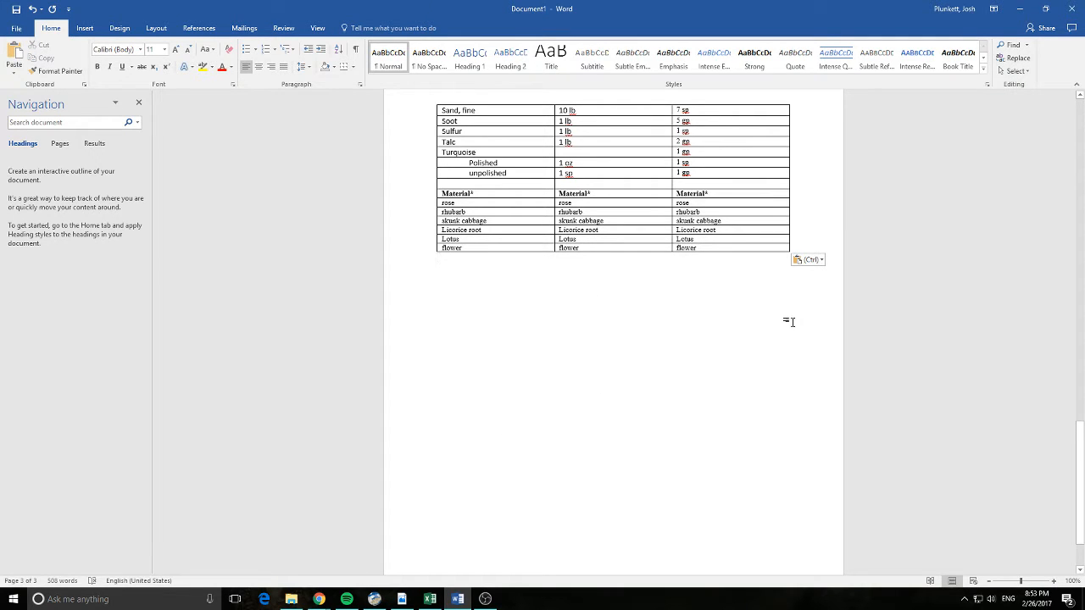
key(Return)
click(88, 28)
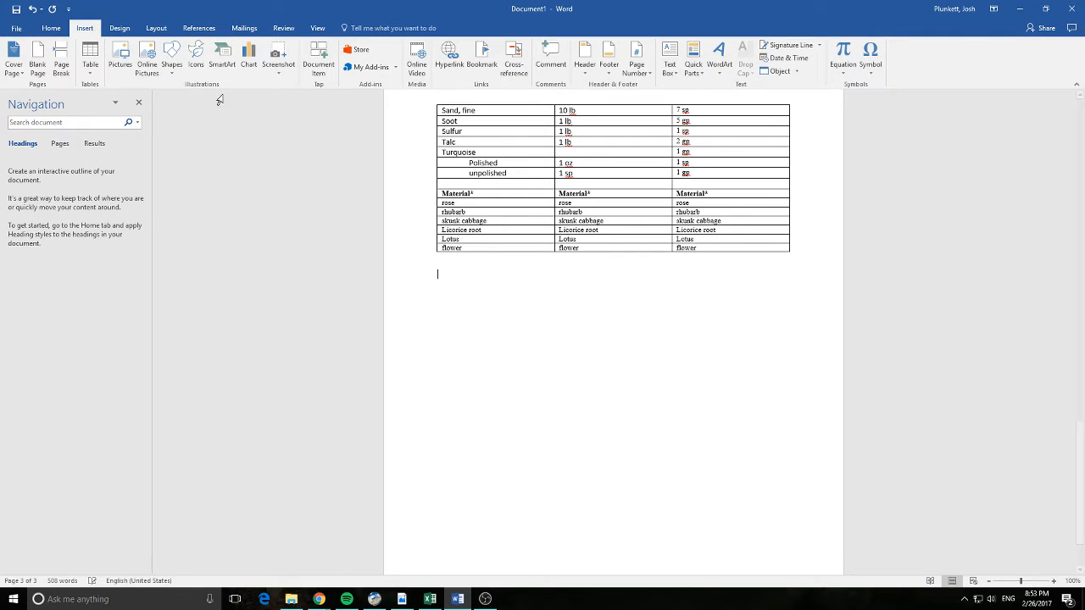
click(90, 59)
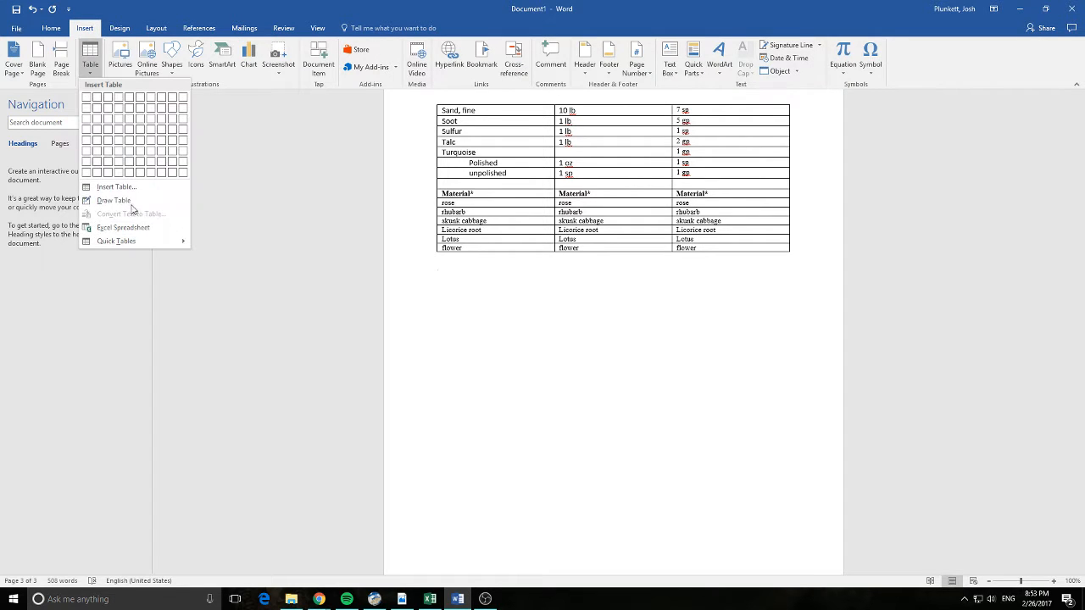
click(108, 172)
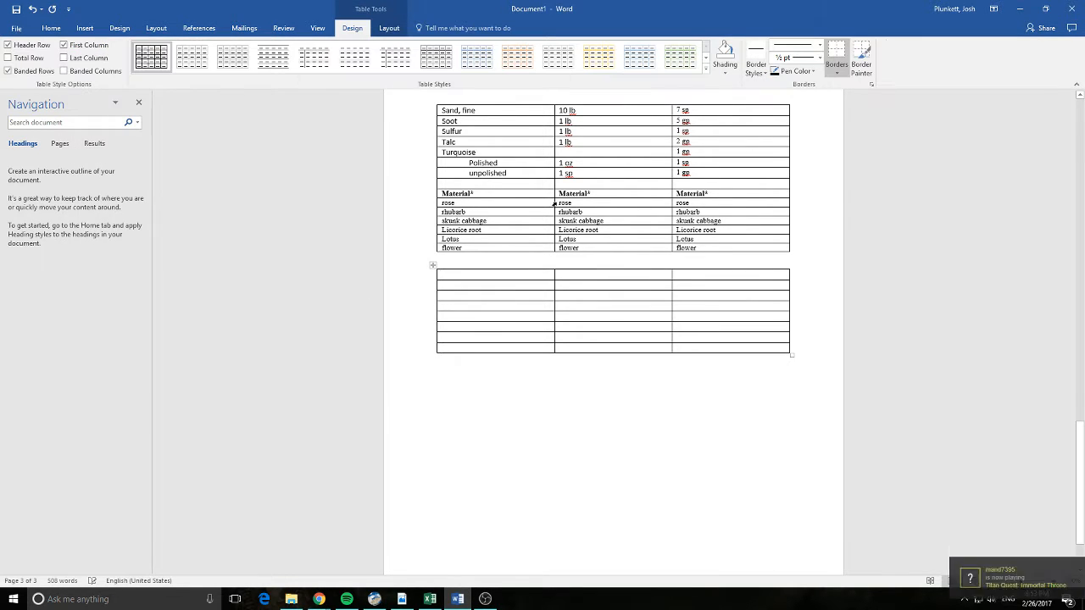
Paste the copied material list into all cells of the new eight-row table
drag(511, 271, 725, 350)
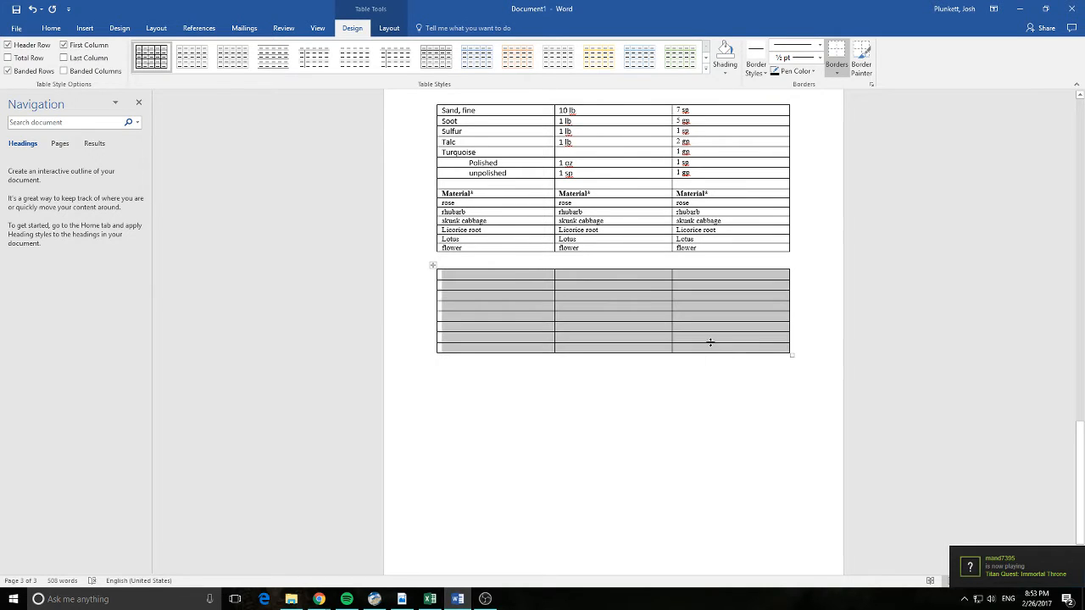
text(Material*	Material*	Material* rose	rose	rose rhubarb	rhubarb	rhubarb skunk cabbage	skunk cabbage	skunk cabbage Licorice root	Licorice root	Licorice root Lotus	Lotus	Lotus flower	flower	flower root	root	root)
click(550, 385)
scroll(577, 364, down, 1)
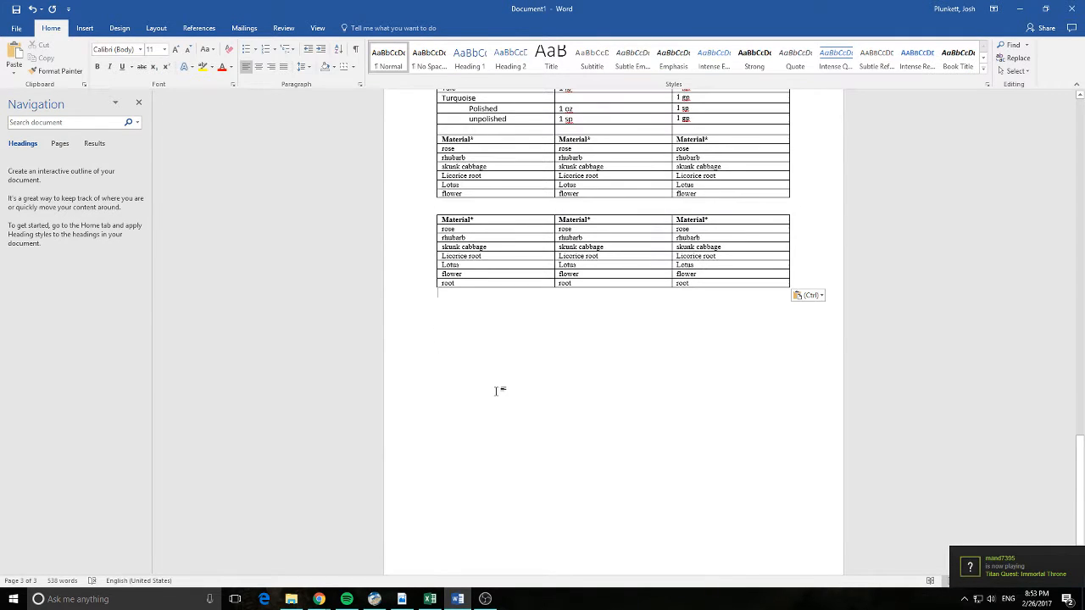
Clear the pasted contents from all cells of the new table
drag(695, 284, 448, 221)
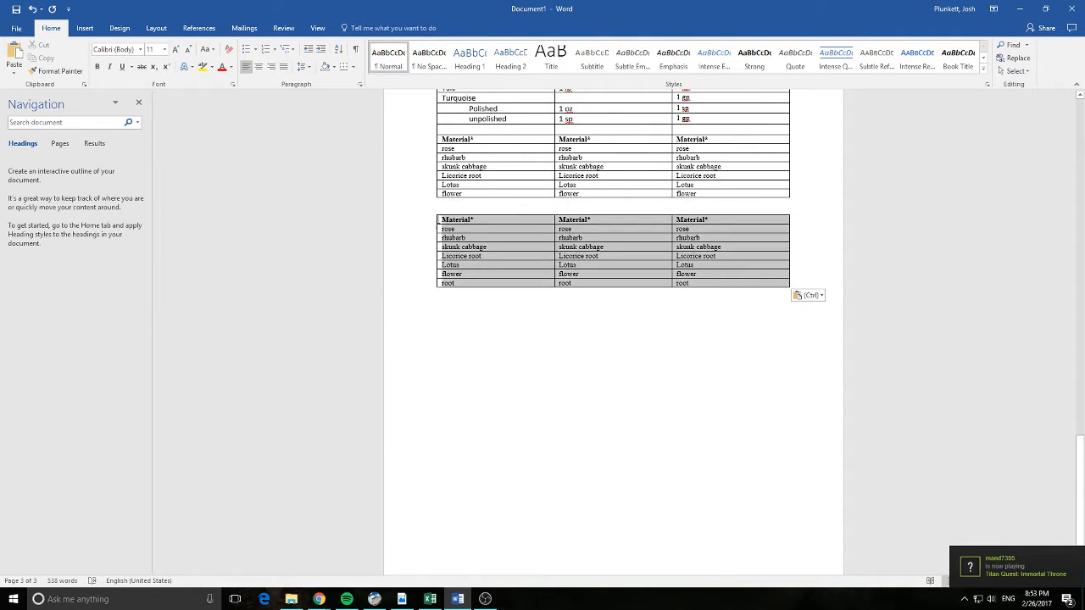
key(Delete)
click(530, 395)
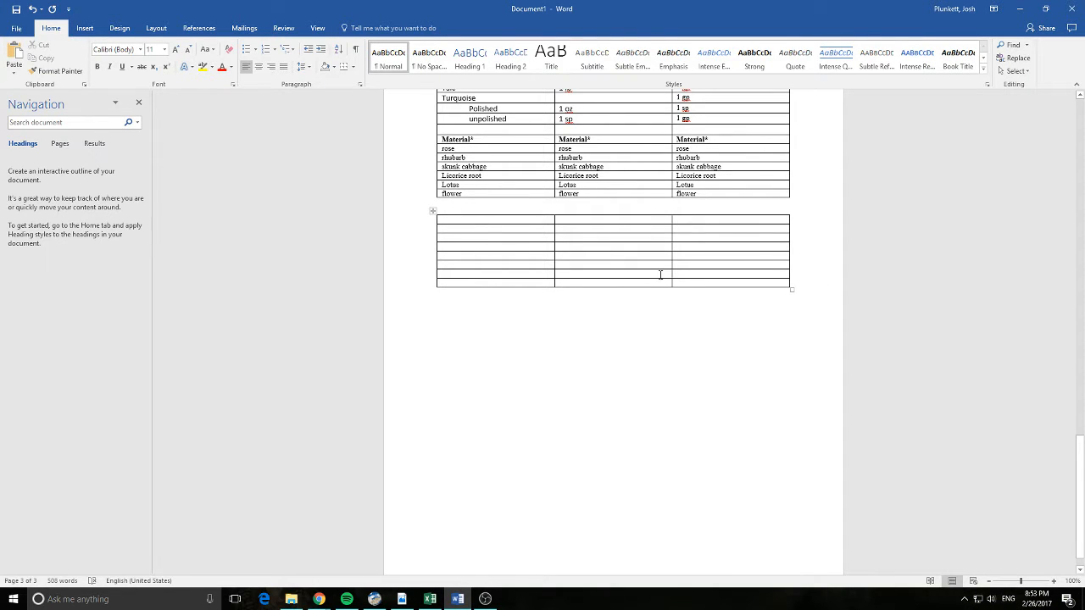
Add several batches of rows below the existing rows of the empty three-column table
drag(695, 285, 472, 213)
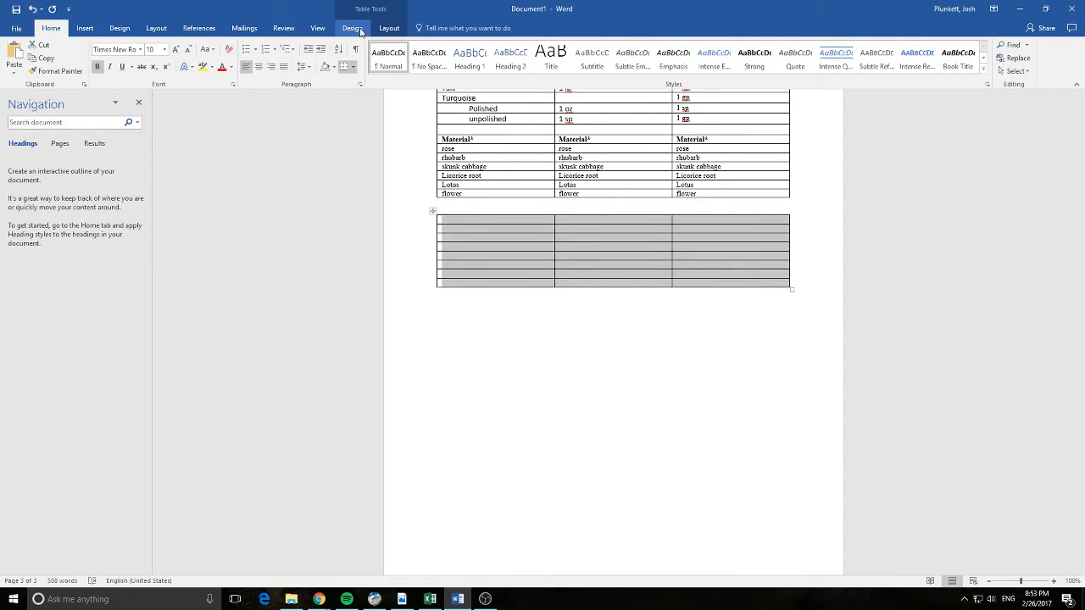
click(363, 28)
click(389, 28)
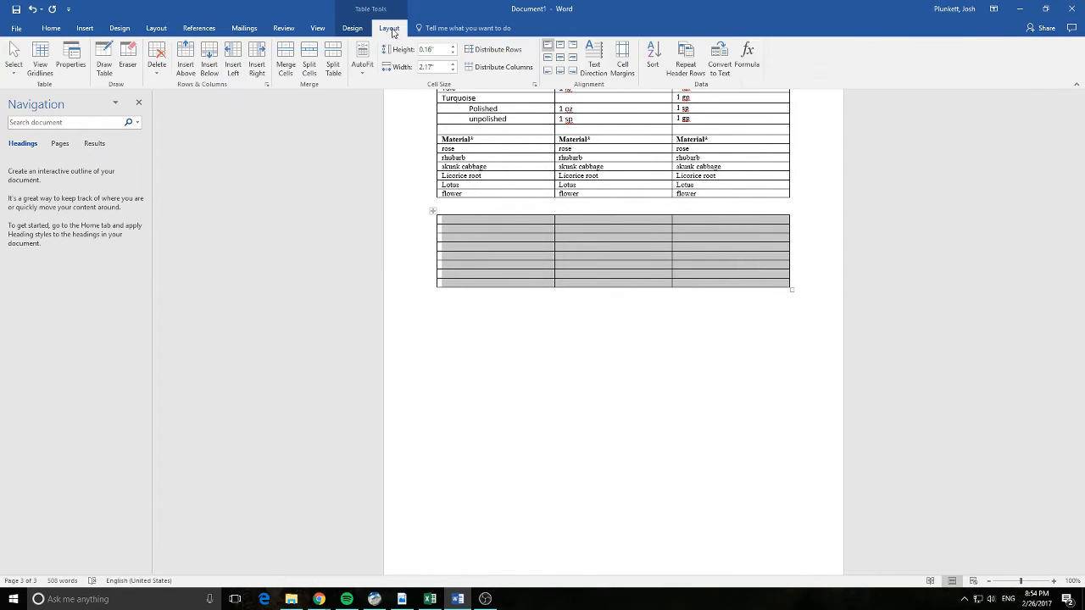
click(210, 65)
click(214, 69)
click(213, 68)
Paste the copied material list into the enlarged table, filling all three columns from Material to Wolfsbane
click(488, 309)
drag(461, 218, 710, 452)
text(Material*	Material*	Material* rose	rose	rose rhubarb	rhubarb	rhubarb skunk cabbage	skunk cabbage	skunk cabbage Licorice root	Licorice root	Licorice root Lotus	Lotus	Lotus flower	flower	flower root	root	root Peach pits	Peach pits	Peach pits Realgar	Realgar	Realgar Reed stalks	Reed stalks	Reed stalks Resin	Resin	Resin Rose petals	Rose petals	Rose petals Rhubarb	Rhubarb	Rhubarb leaf	leaf	leaf root	root	root Saffron (ground)	Saffron (ground)	Saffron (ground) Seaweed (dry)	Seaweed (dry)	Seaweed (dry) Sesame seeds	Sesame seeds	Sesame seeds Shallot bulb	Shallot bulb	Shallot bulb Soda ash	Soda ash	Soda ash Stargrass	Stargrass	Stargrass Straw	Straw	Straw Tacamahac	Tacamahac	Tacamahac Tumeric	Tumeric	Tumeric Vermilion	Vermilion	Vermilion Wolfsbane	Wolfsbane	Wolfsbane)
click(594, 310)
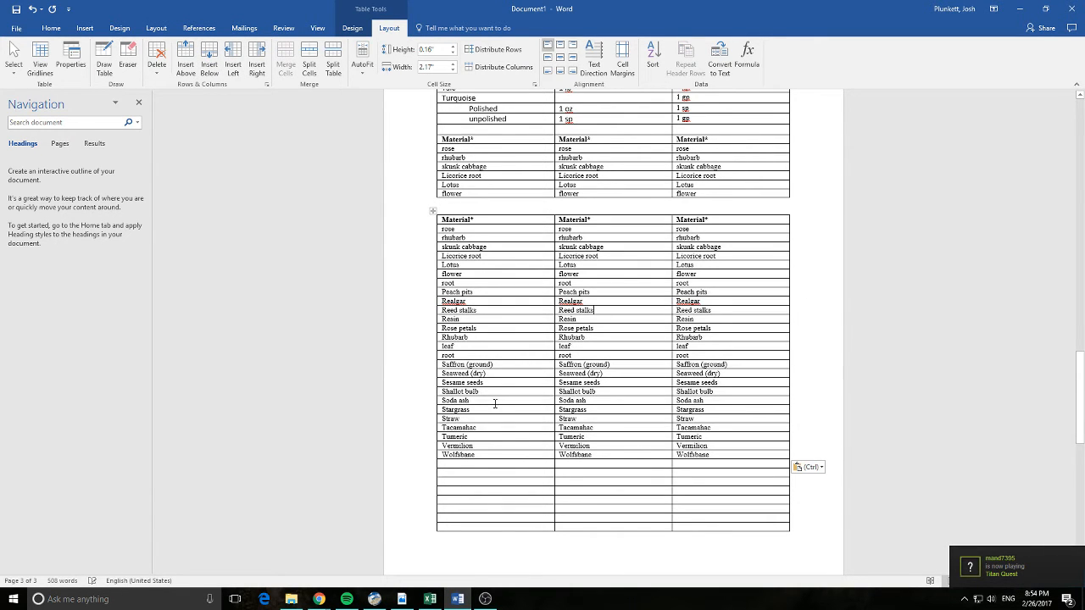
scroll(693, 439, down, 2)
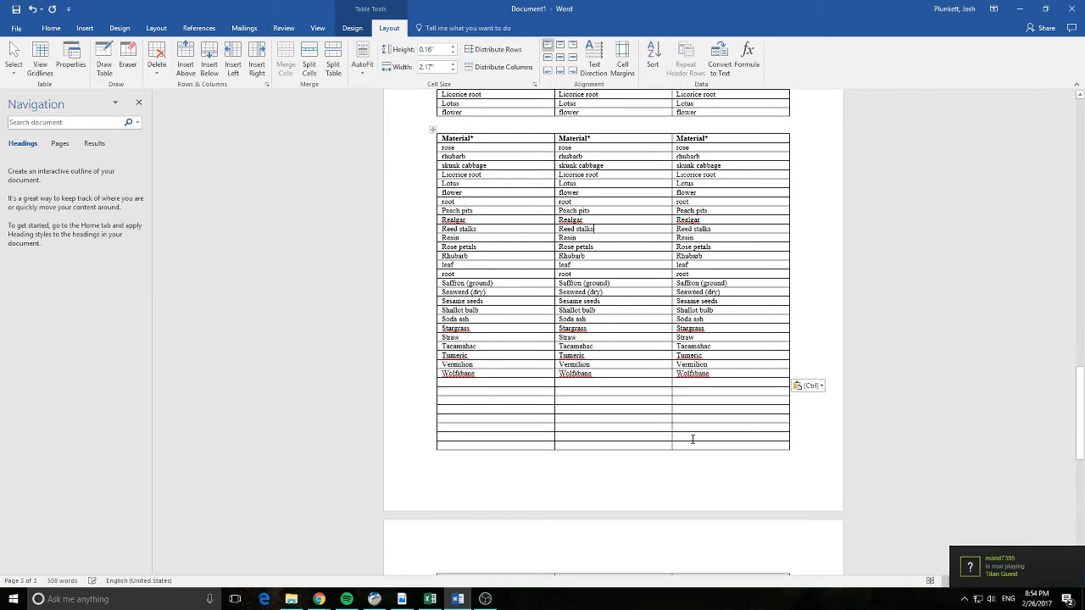
Paste the copied list over the whole enlarged table, filling every row from Material* down to the 1 lg amount
drag(692, 447, 454, 124)
text(Material*	Material*	Material* rose	rose	rose rhubarb	rhubarb	rhubarb skunk cabbage	skunk cabbage	skunk cabbage Licorice root	Licorice root	Licorice root Lotus	Lotus	Lotus flower	flower	flower root	root	root Peach pits	Peach pits	Peach pits Realgar	Realgar	Realgar Reed stalks	Reed stalks	Reed stalks Resin	Resin	Resin Rose petals	Rose petals	Rose petals Rhubarb	Rhubarb	Rhubarb leaf	leaf	leaf root	root	root Saffron (ground)	Saffron (ground)	Saffron (ground) Seaweed (dry)	Seaweed (dry)	Seaweed (dry) Sesame seeds	Sesame seeds	Sesame seeds Shallot bulb	Shallot bulb	Shallot bulb Soda ash	Soda ash	Soda ash Stargrass	Stargrass	Stargrass Straw	Straw	Straw Tacamahac	Tacamahac	Tacamahac Tumeric	Tumeric	Tumeric Vermilion	Vermilion	Vermilion Wolfsbane	Wolfsbane	Wolfsbane Wynchwood	Wynchwood	Wynchwood Yam	Yam	Yam Zedoary	Zedoary	Zedoary Amt.**	Amt.**	Amt.** 15 md	15 md	15 md 1 md	1 md	1 md 1 head	1 head	1 head 1 lg	1 lg	1 lg)
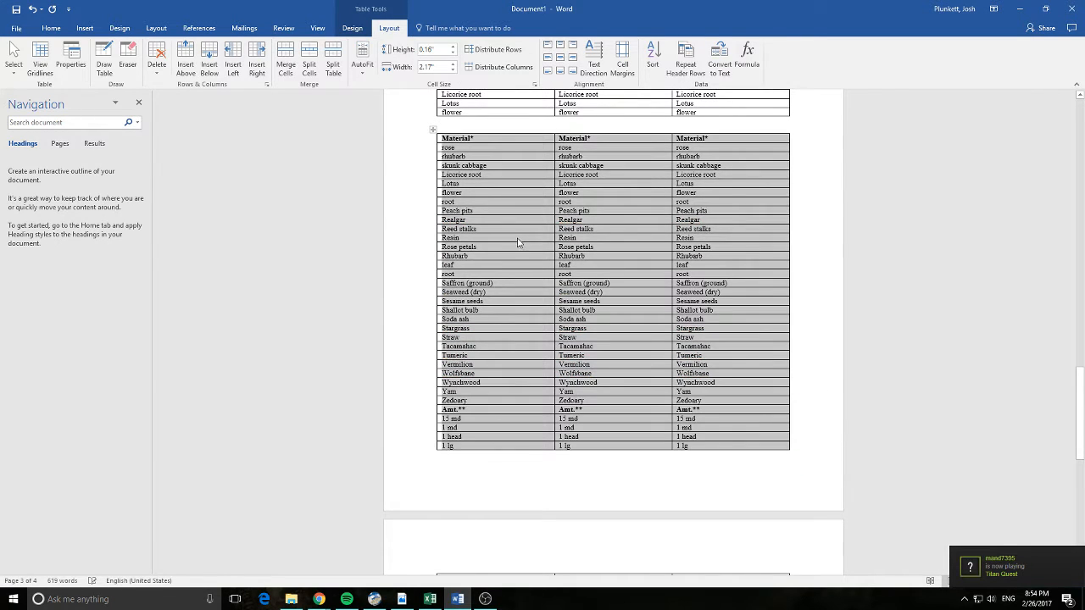
click(535, 373)
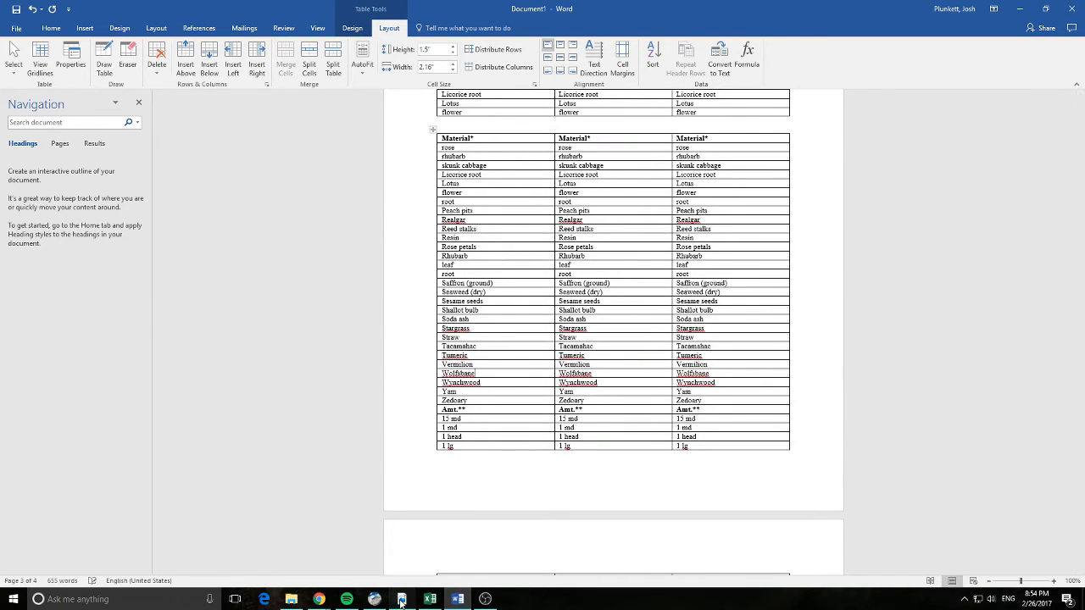
Compare the table with the catalogue's list, and clear the Amt.** heading and the amounts below it from the last five rows
click(401, 600)
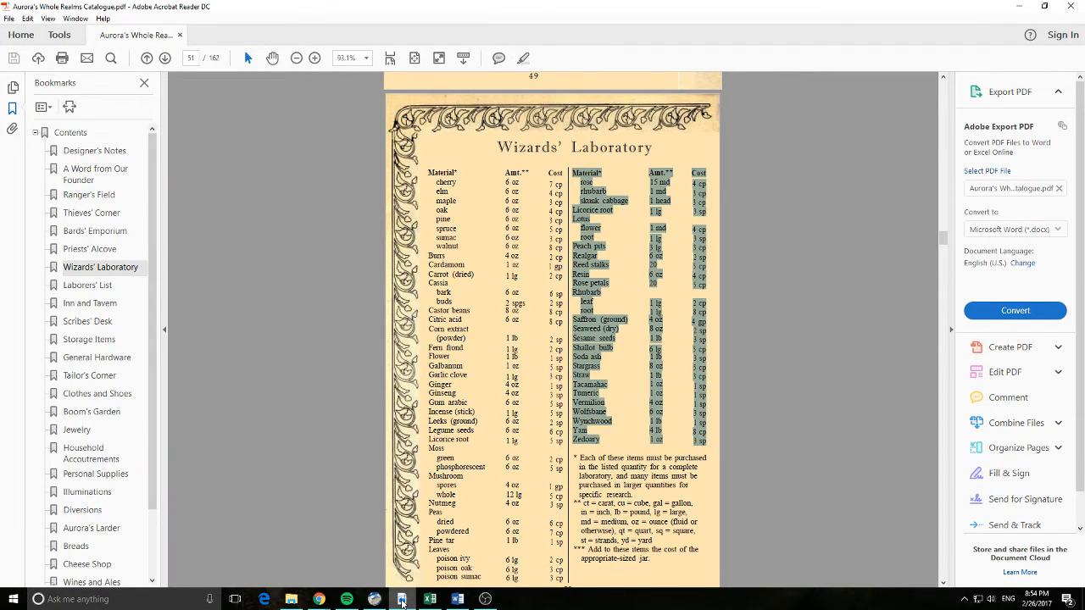
click(402, 600)
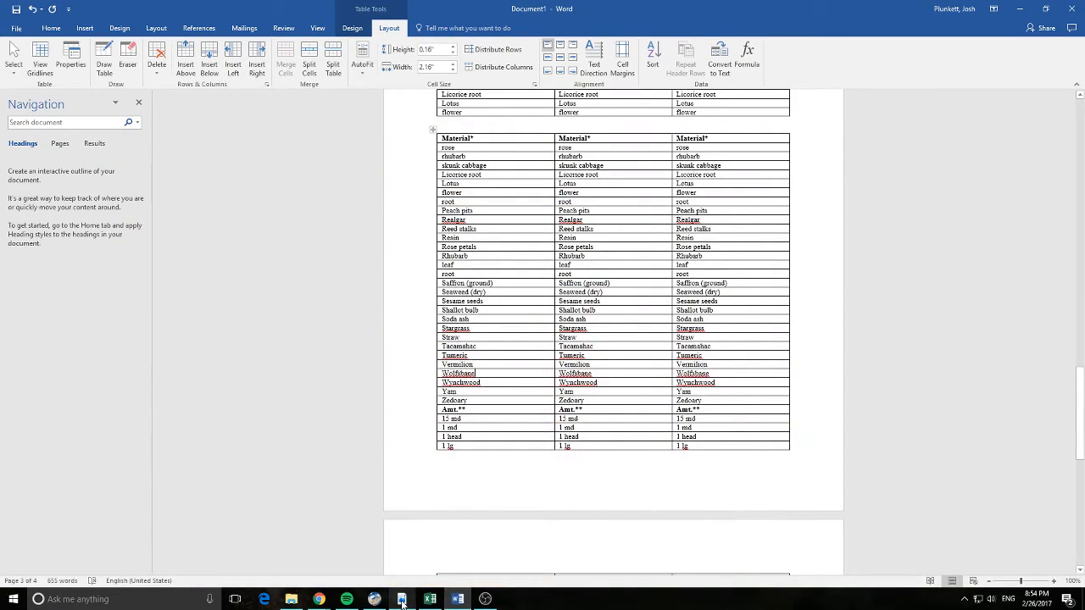
click(401, 601)
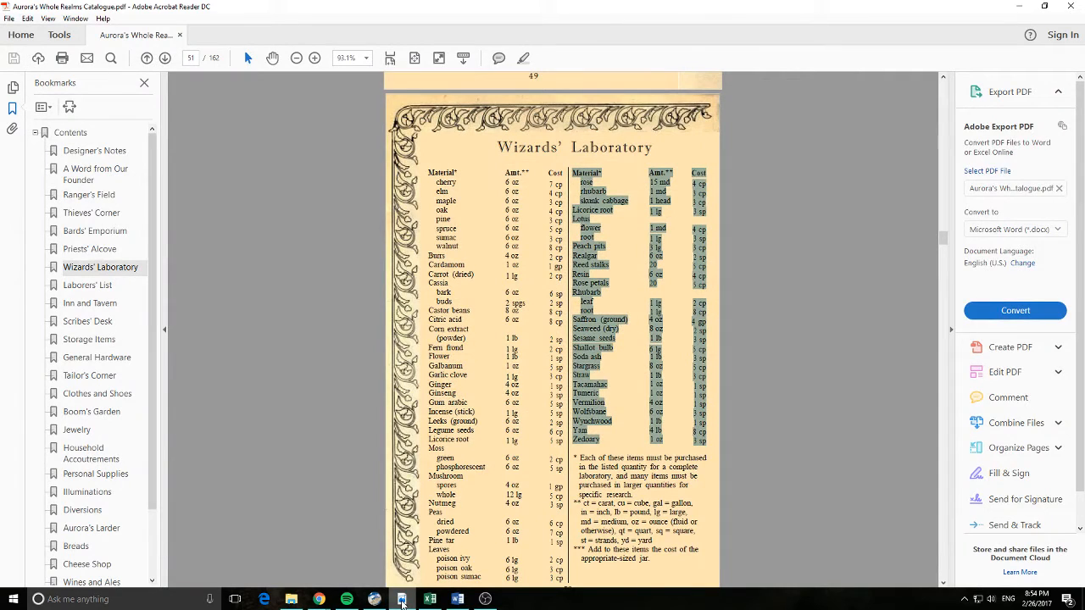
click(401, 601)
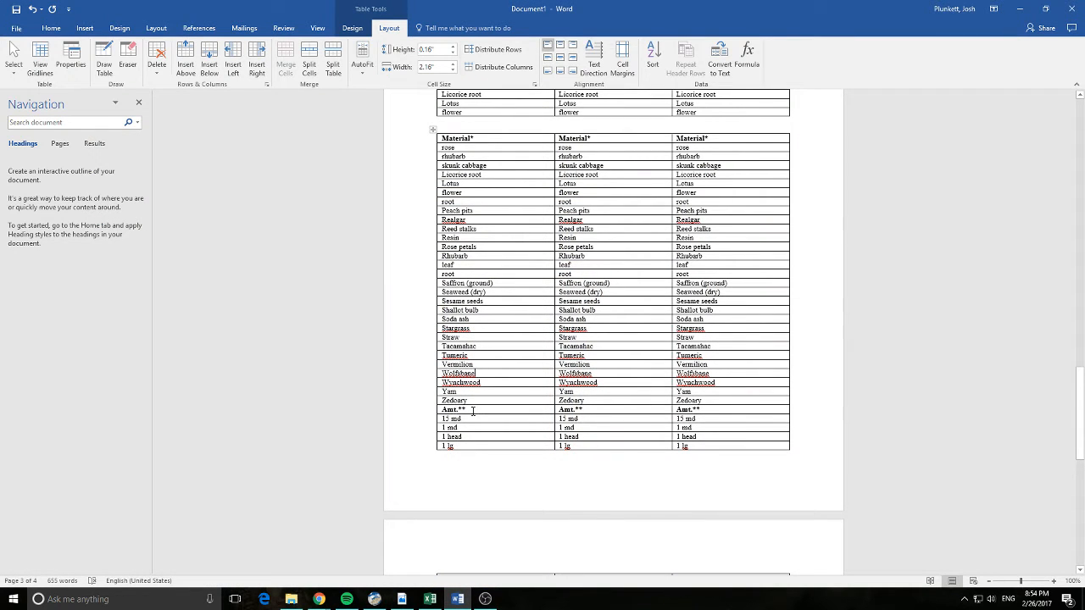
drag(439, 411, 784, 446)
key(Delete)
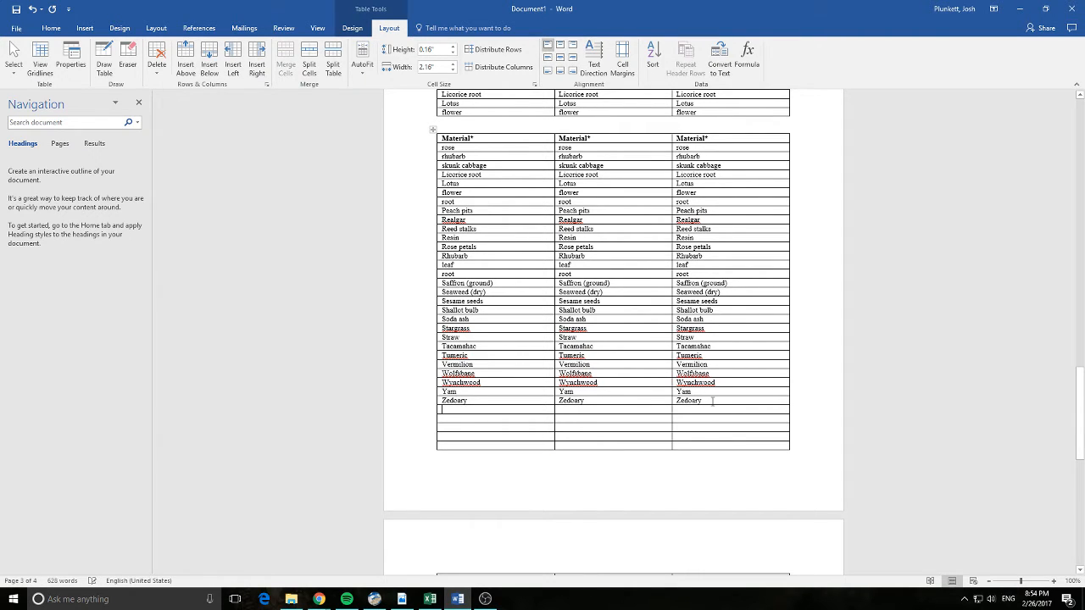
Try copying the Material* to Zedoary rows into the Components Cache overview in Realm Works, and delete the pasted table again
drag(721, 402, 488, 140)
key(ctrl+c)
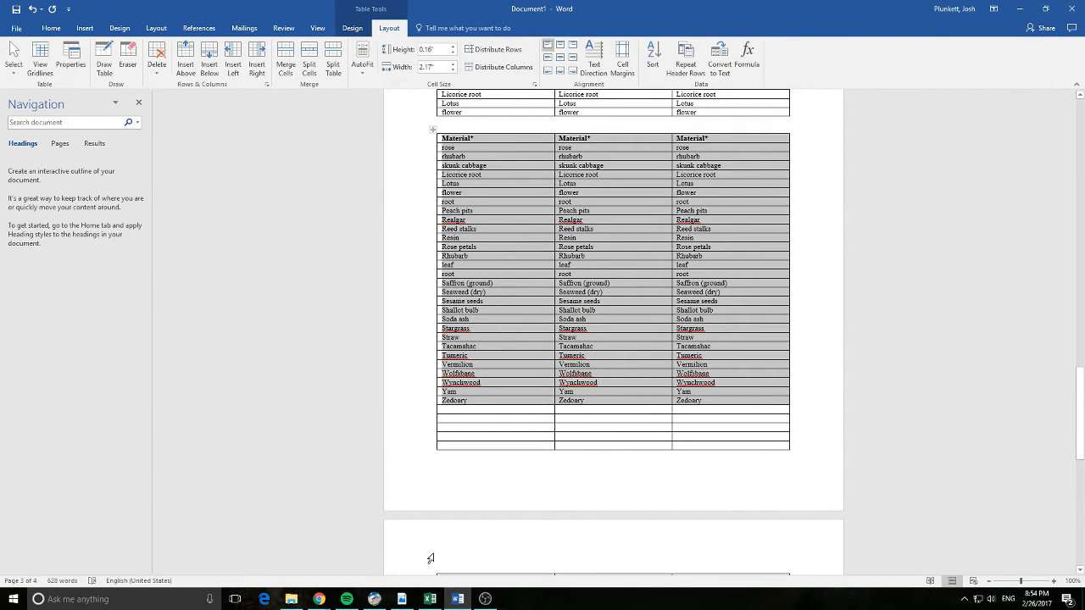
click(373, 600)
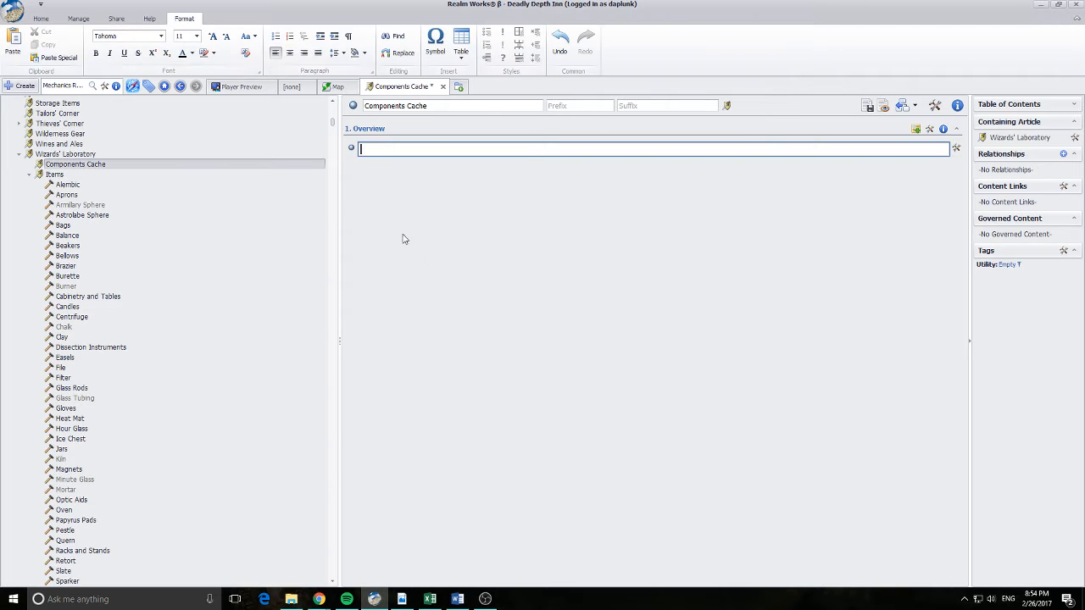
key(ctrl+v)
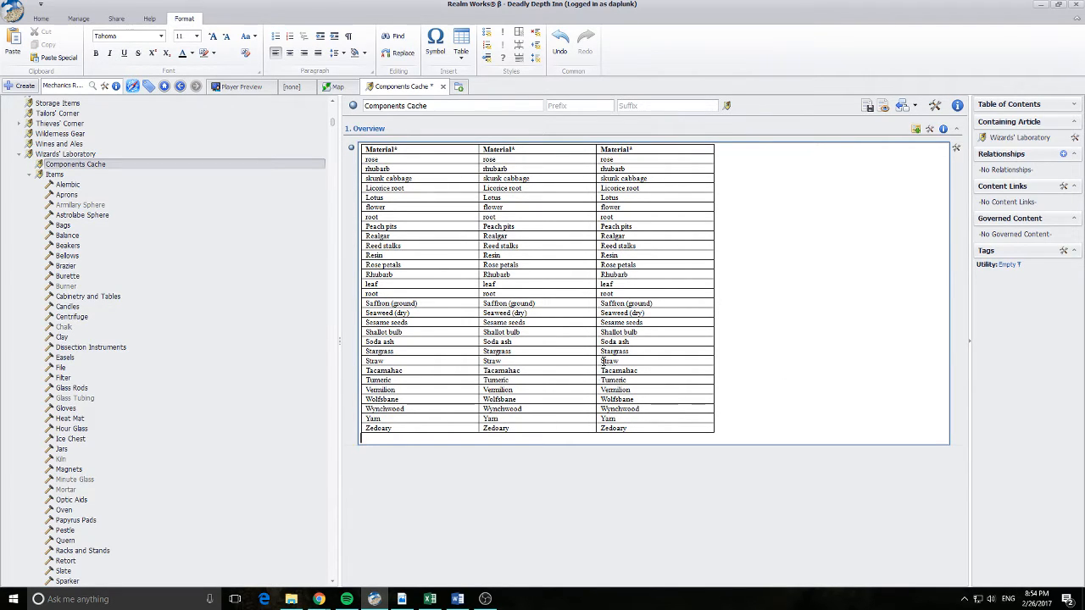
key(ctrl+a)
key(Delete)
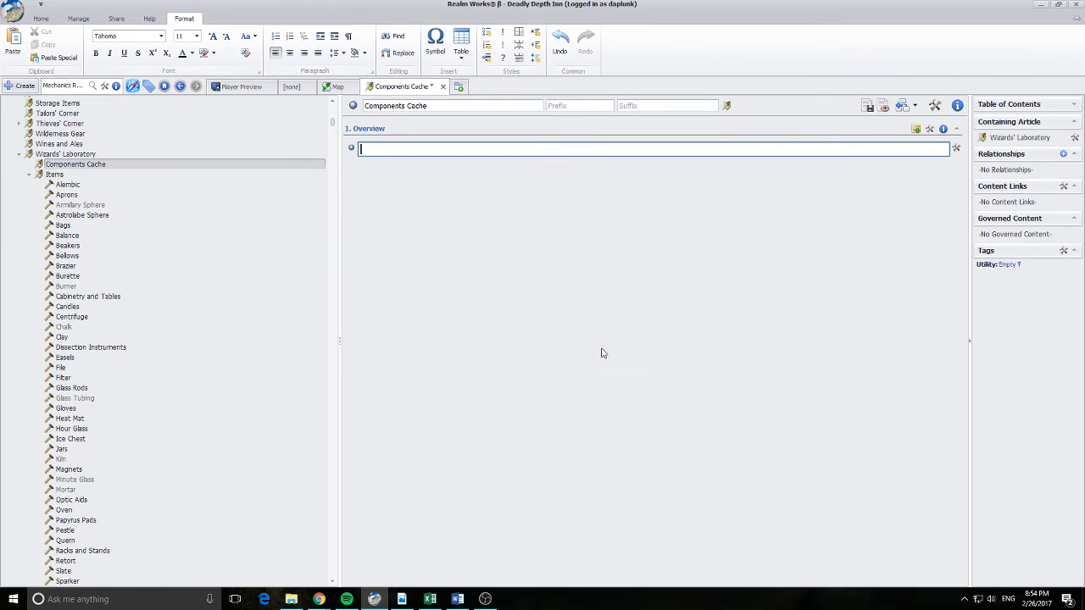
Copy the first Material, Amt. and Cost list from the Wizards' Laboratory PDF page and paste it over the whole Word table
click(458, 599)
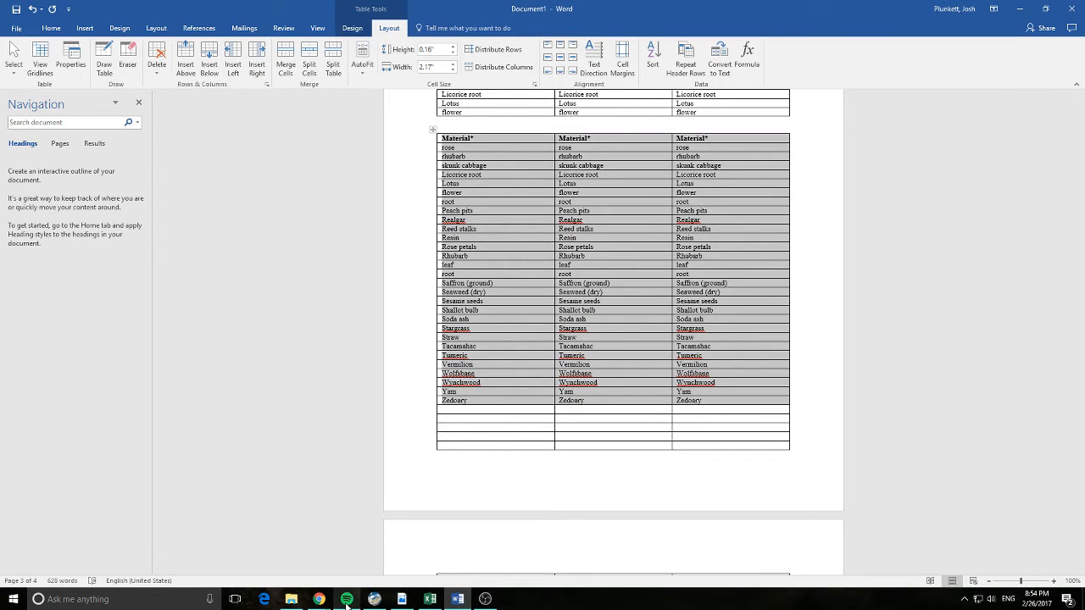
click(402, 599)
drag(427, 172, 564, 449)
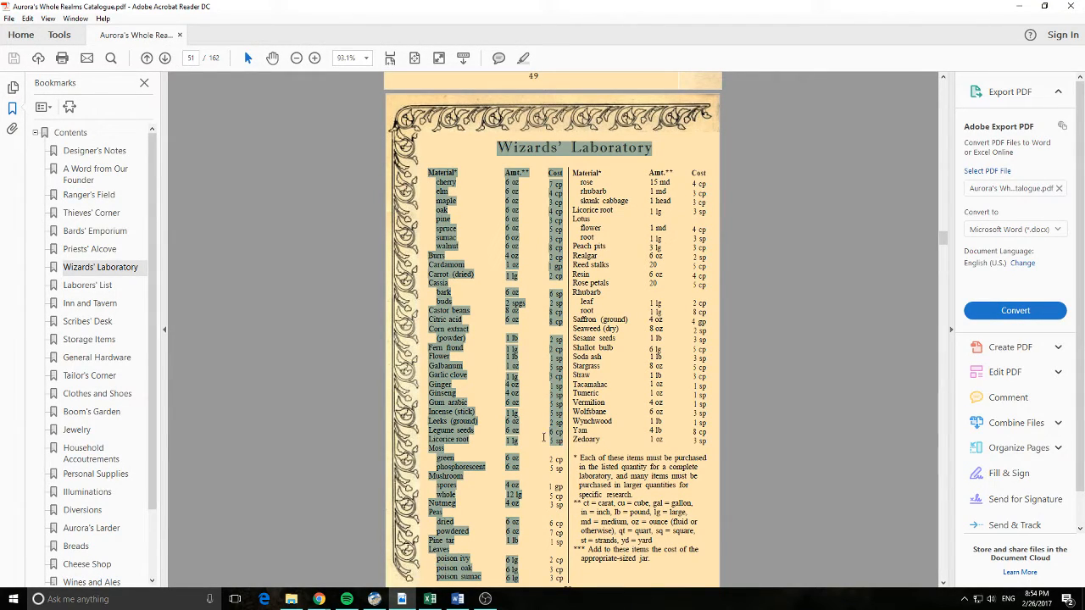
click(430, 599)
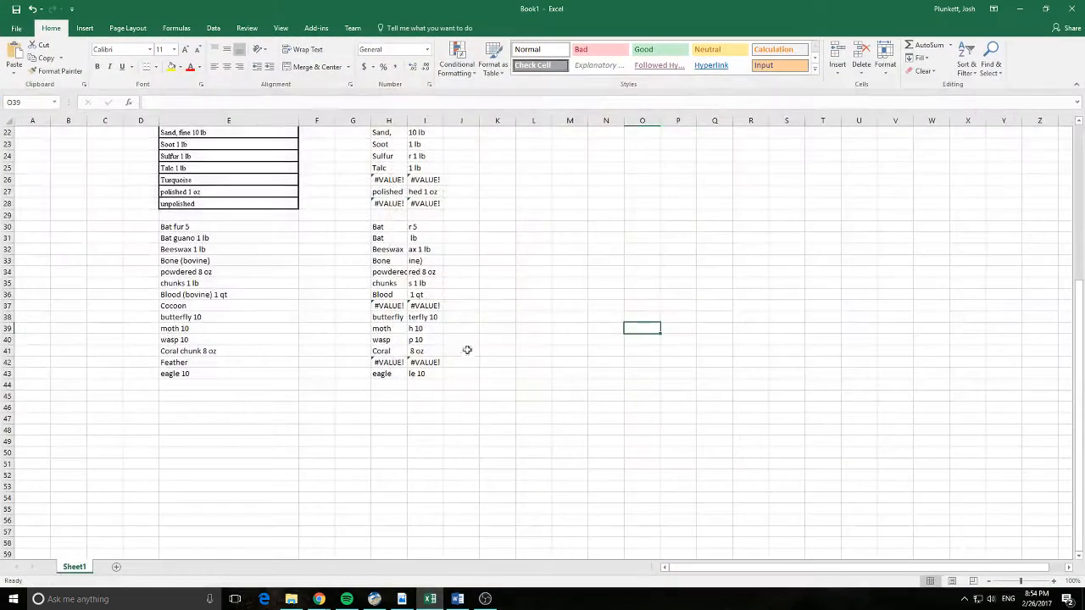
click(457, 599)
click(584, 373)
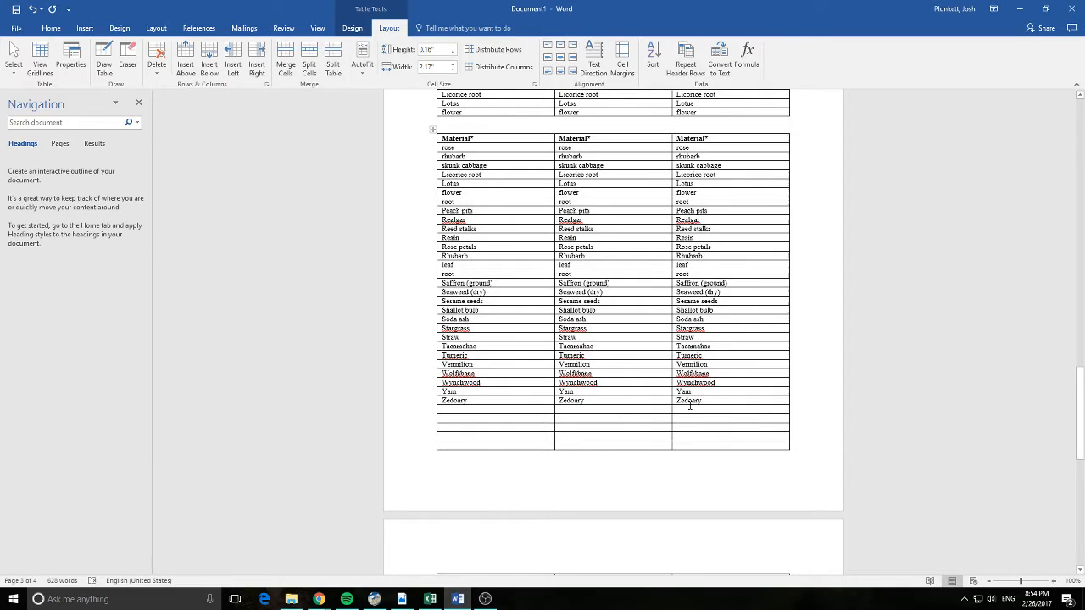
mouse_move(738, 449)
mouse_down()
mouse_move(628, 317)
mouse_move(516, 112)
mouse_move(518, 138)
mouse_up()
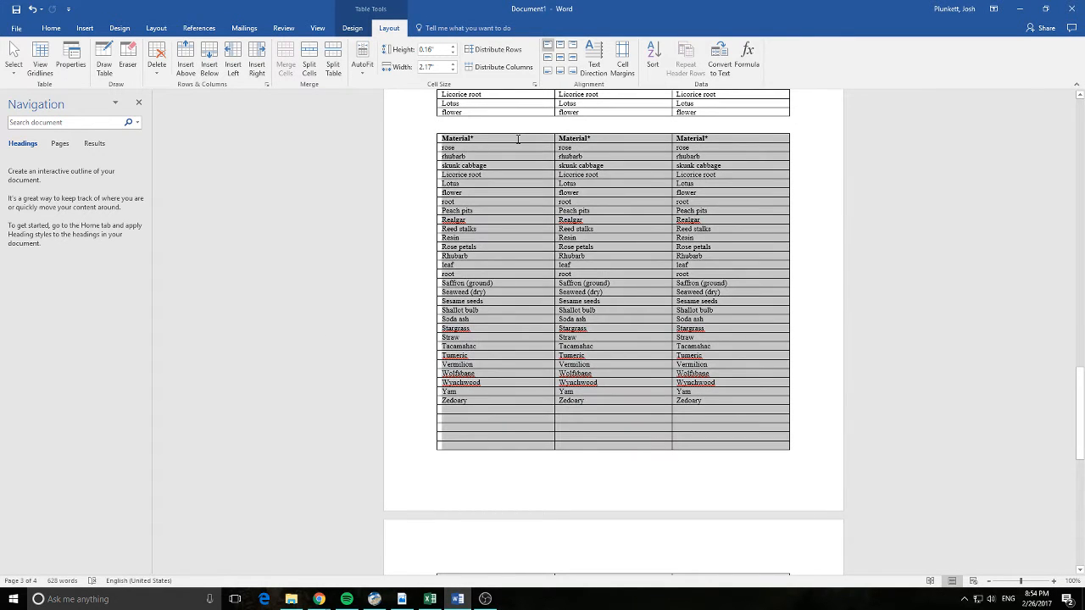
key(ctrl+v)
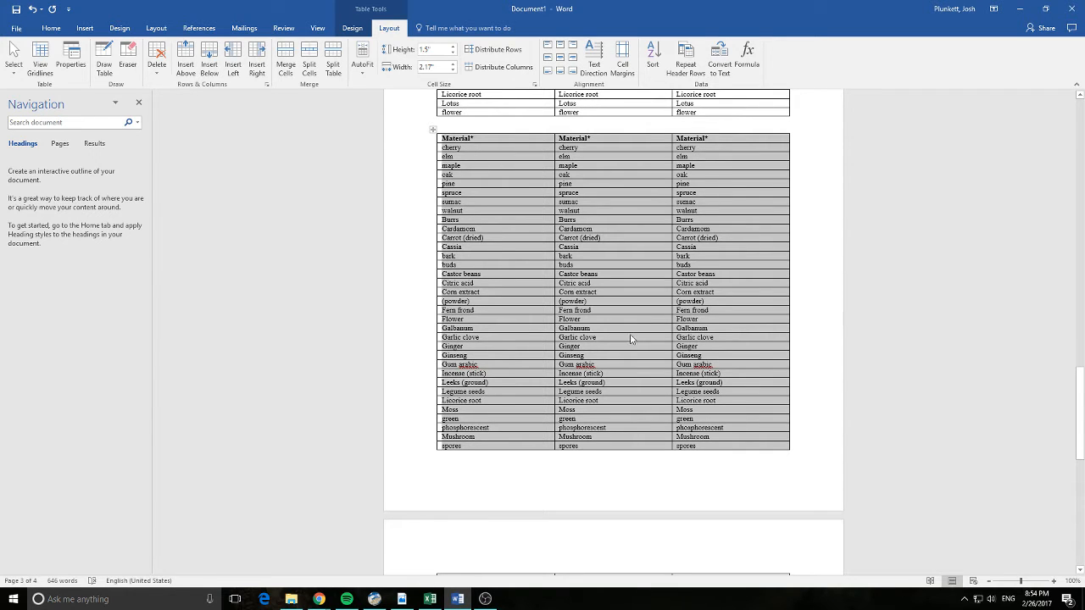
Compare the pasted list with the catalogue page, and clear the contents of all cells in the Word table
click(401, 599)
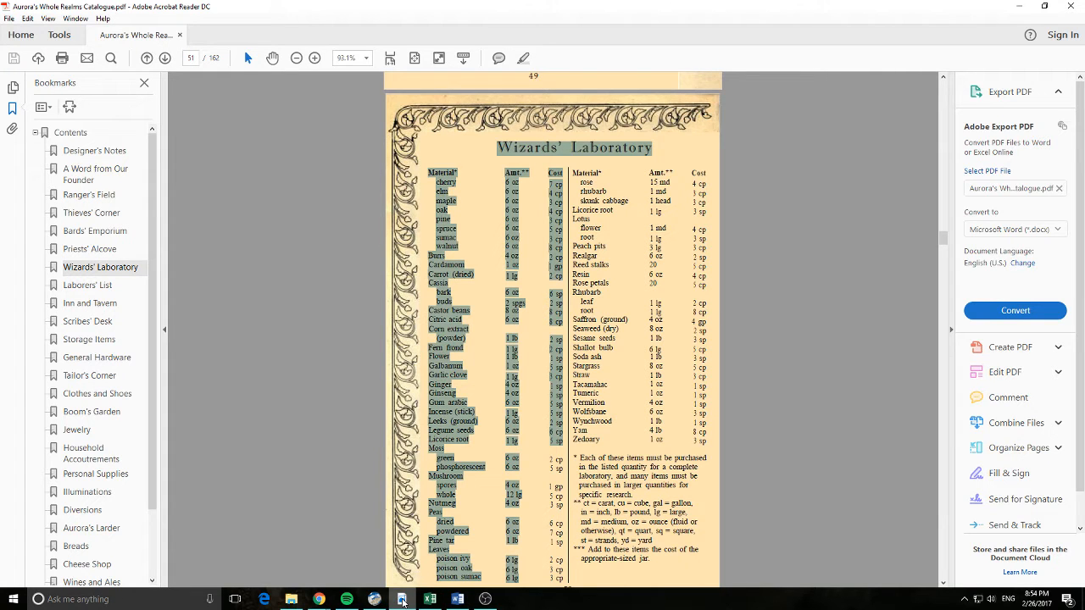
click(402, 602)
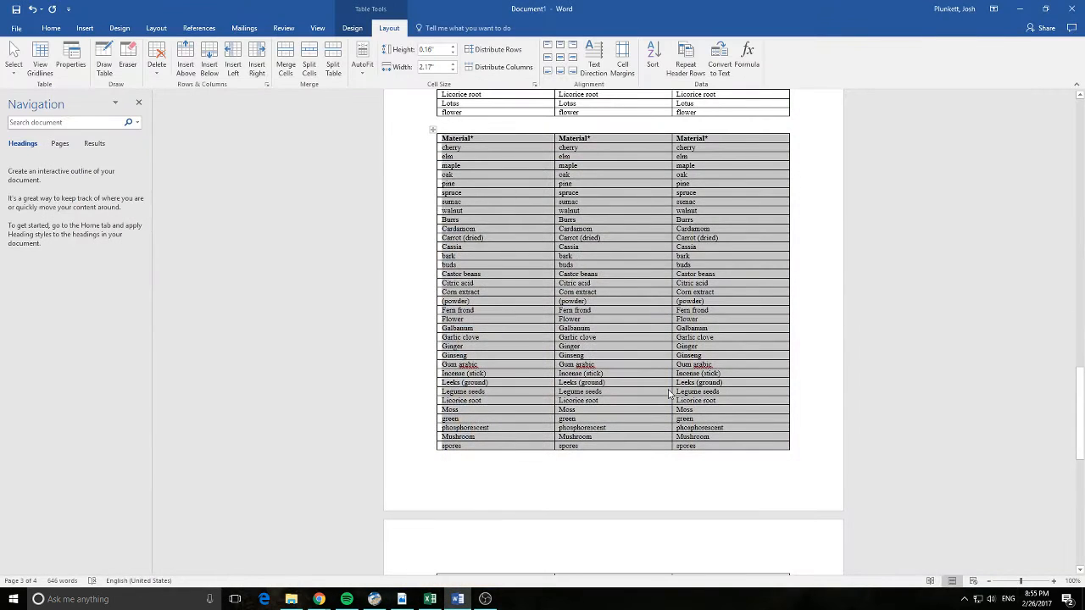
click(707, 420)
drag(692, 441, 482, 150)
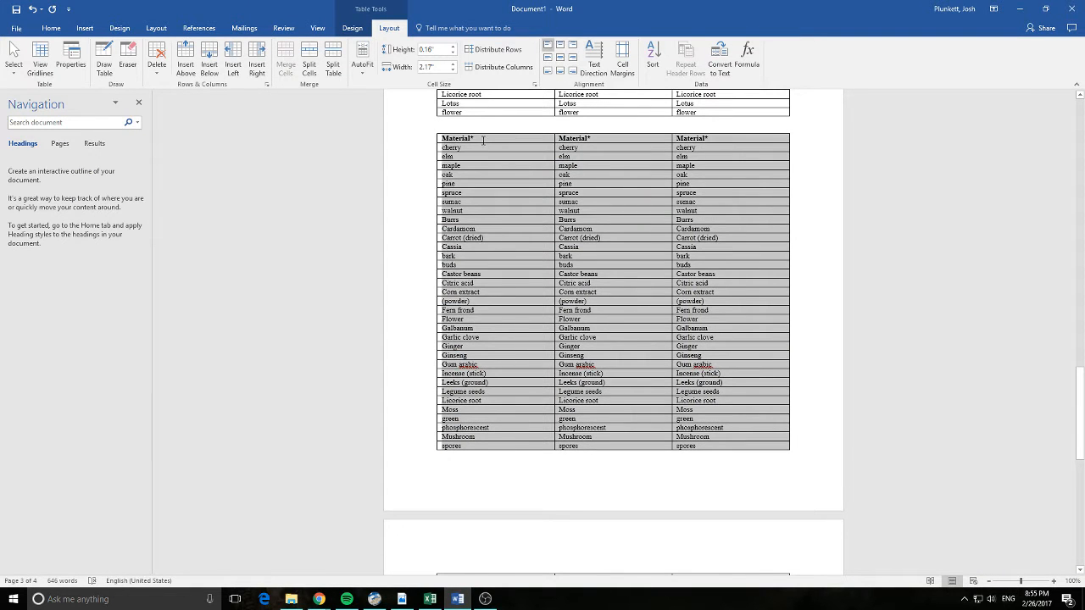
key(Delete)
click(551, 232)
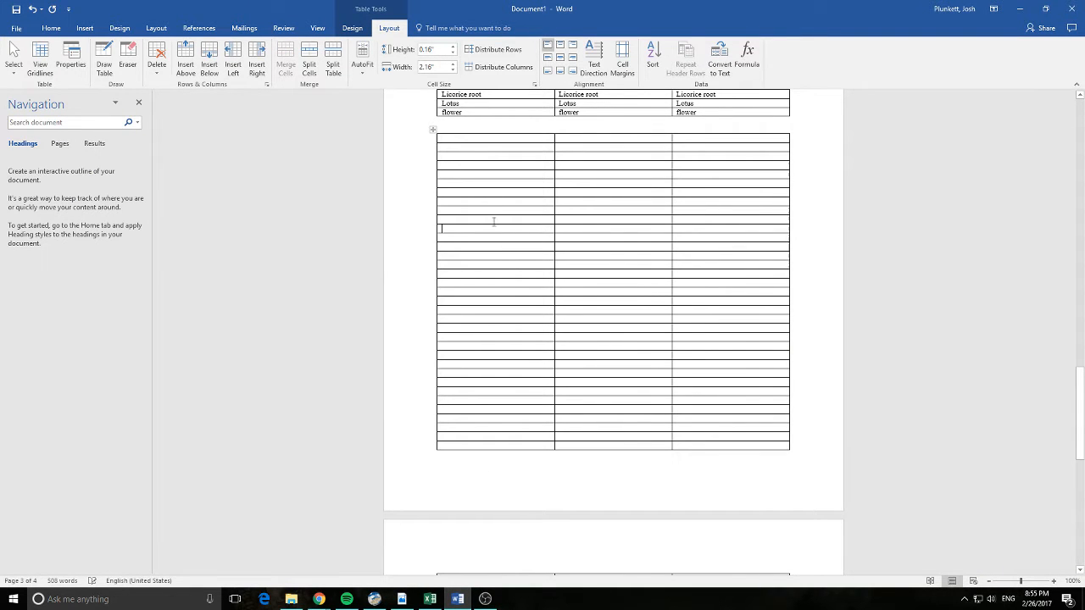
scroll(542, 317, up, 7)
scroll(554, 329, down, 5)
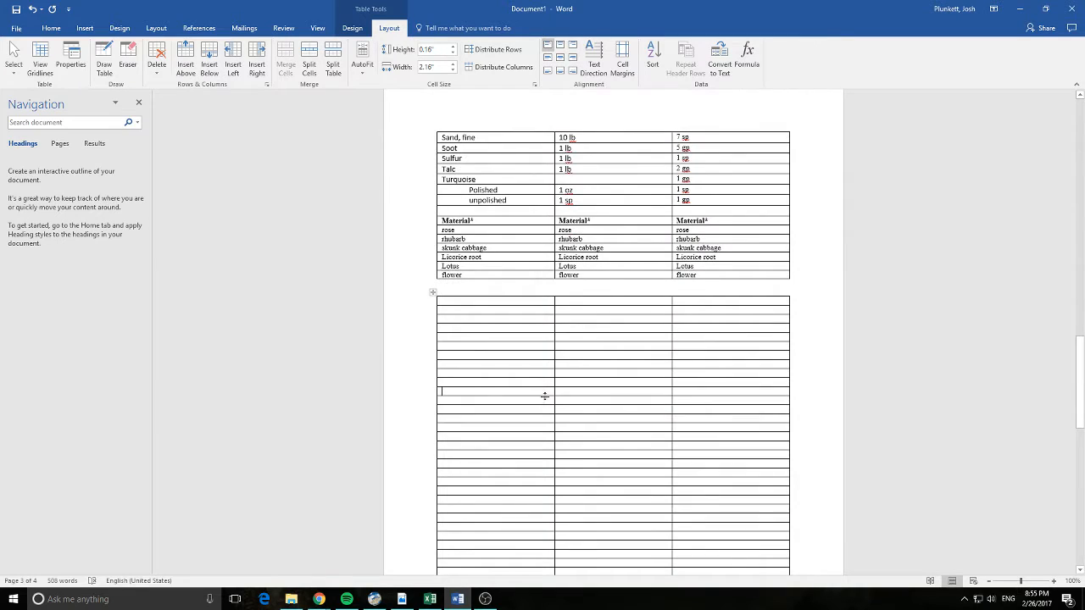
scroll(545, 395, down, 3)
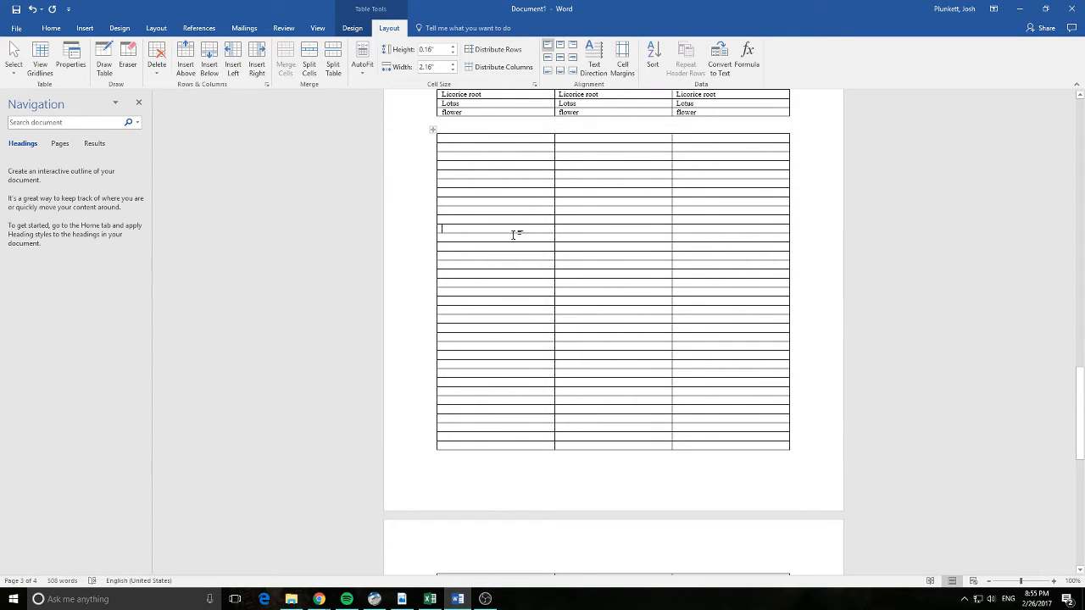
Switch to the Excel workbook, try pasting the copied catalogue list at cell L3, and undo the paste
click(430, 600)
click(580, 216)
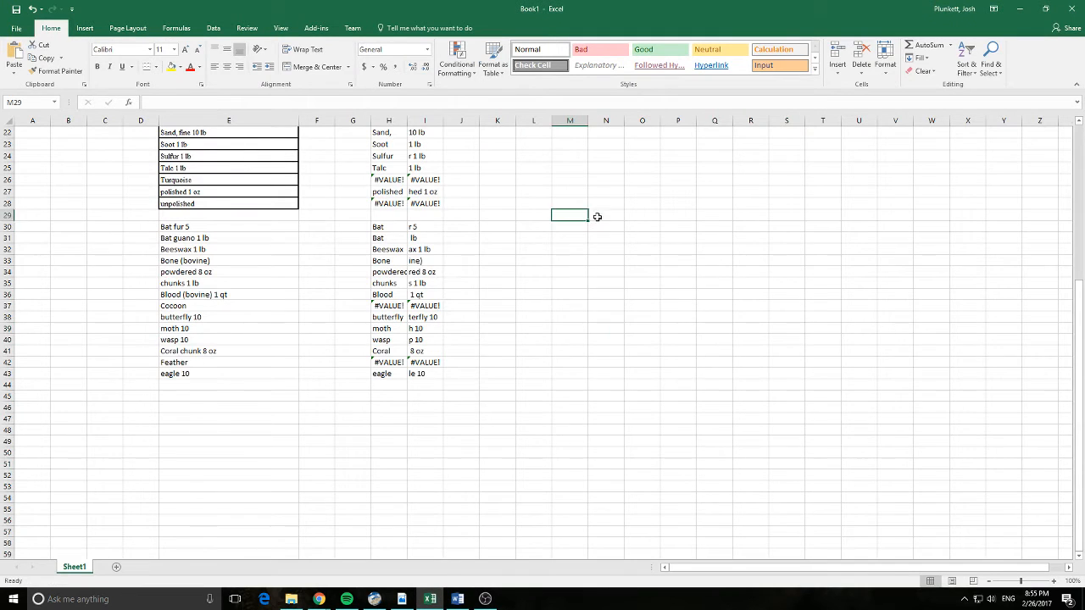
scroll(651, 221, up, 7)
click(530, 155)
key(ctrl+v)
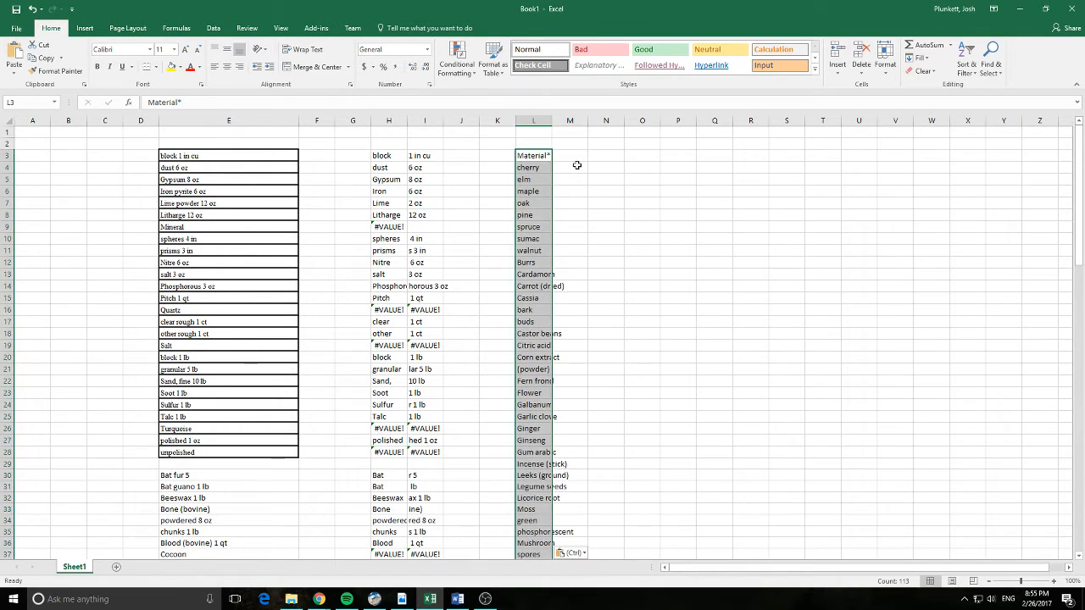
scroll(588, 343, down, 8)
scroll(586, 352, up, 5)
key(ctrl+z)
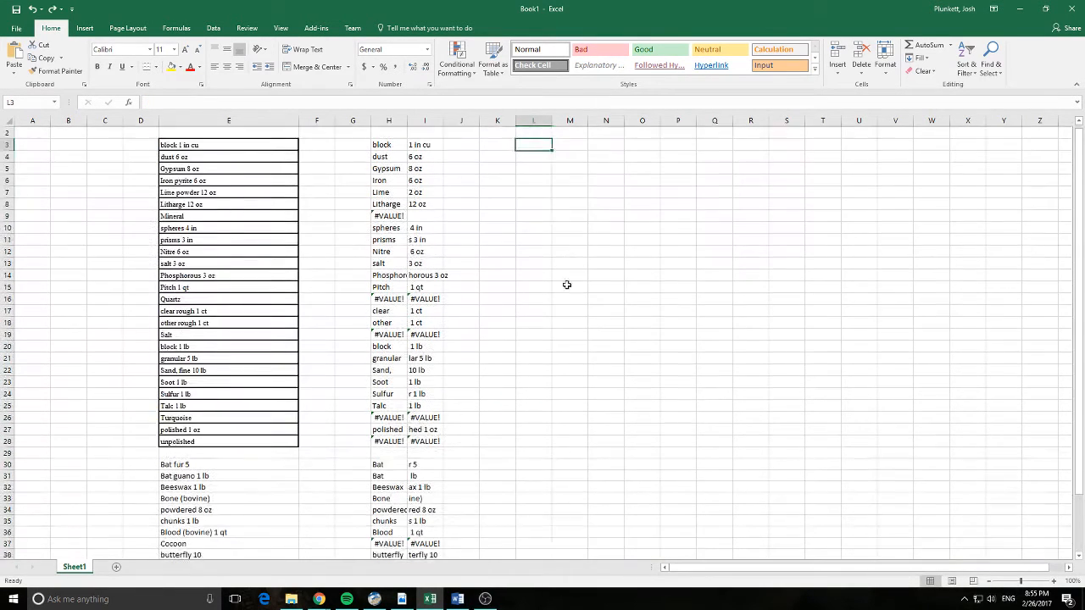
Try pasting the list at cell L3 again through the available paste option, and undo it
scroll(567, 286, up, 1)
click(573, 225)
click(543, 157)
right_click(543, 157)
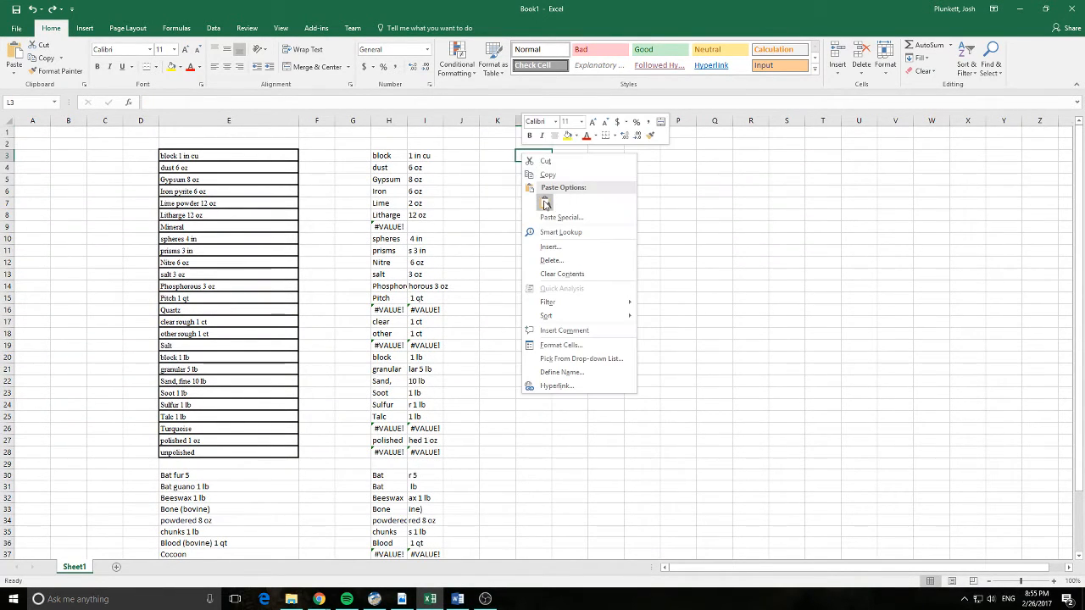
click(544, 204)
click(615, 323)
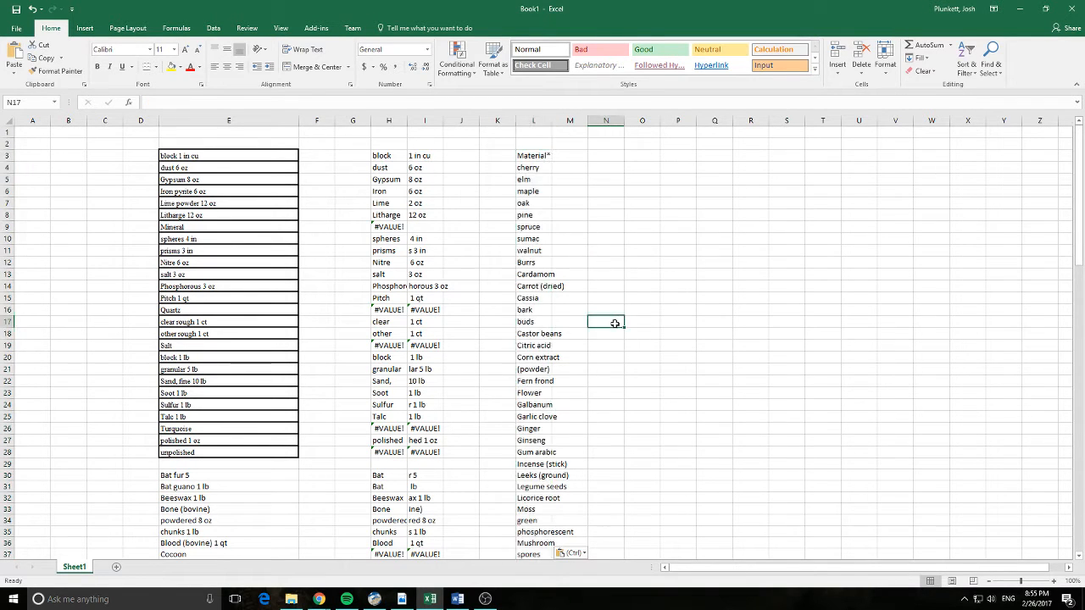
key(ctrl+z)
Copy the second Material, Amt. and Cost list, from rose to Zedoary, from the Wizards' Laboratory page of the PDF
click(402, 599)
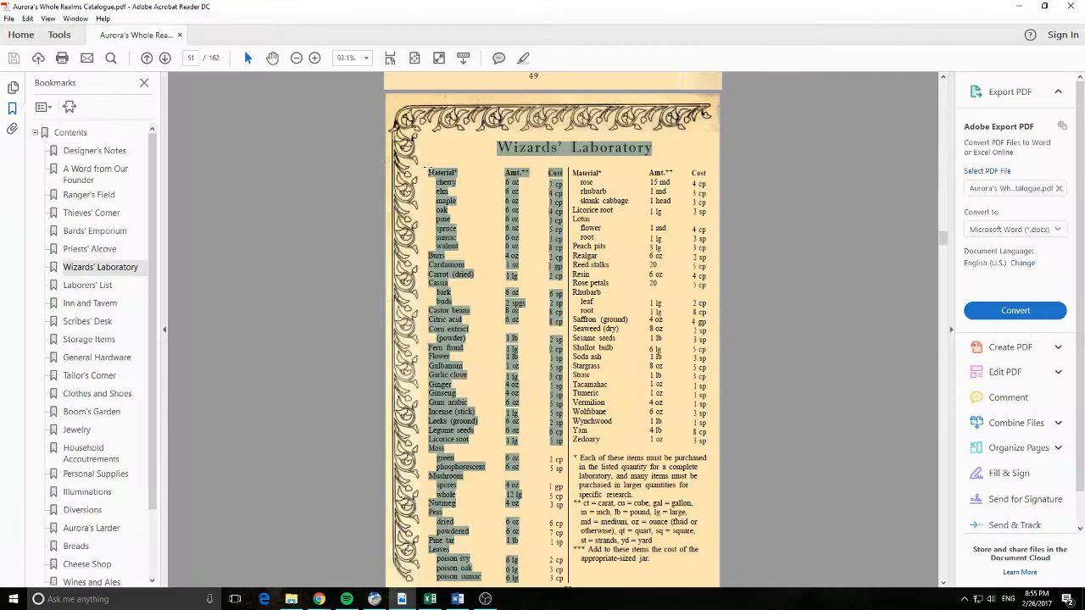
click(607, 163)
drag(571, 170, 707, 444)
click(1016, 6)
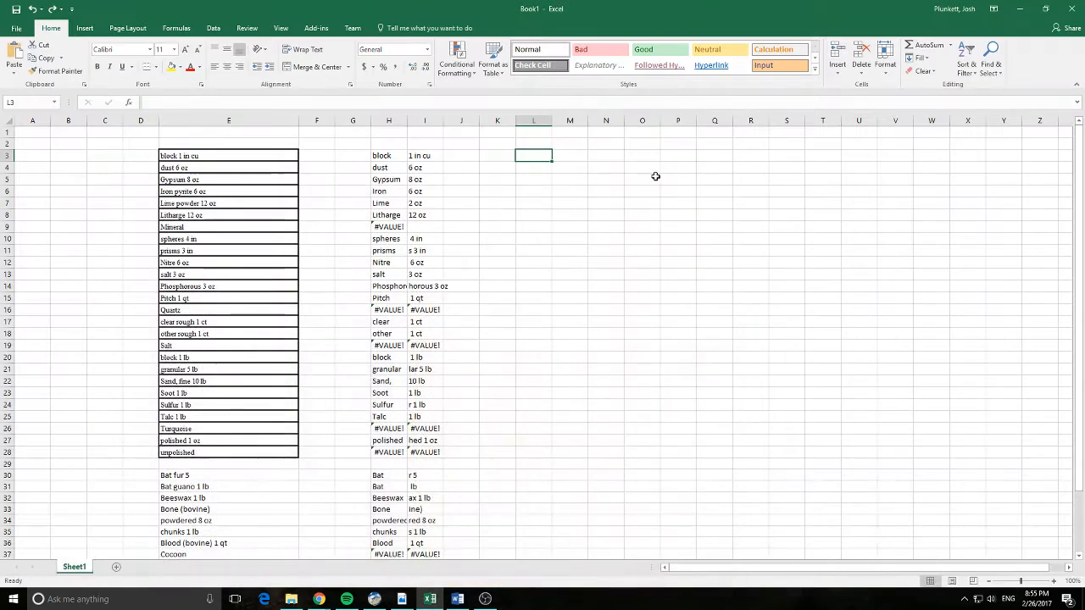
Try pasting the second catalogue list at cell L3 in Excel, check its layout, and undo every paste
click(641, 177)
click(531, 157)
key(ctrl+v)
scroll(632, 214, down, 9)
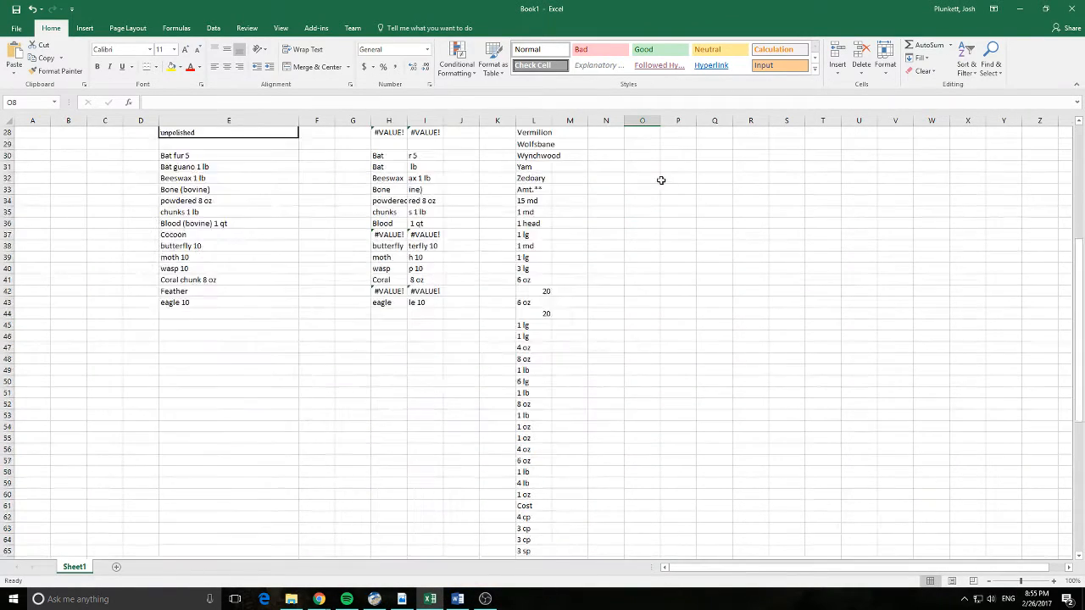
scroll(632, 215, up, 9)
click(632, 214)
key(ctrl+z)
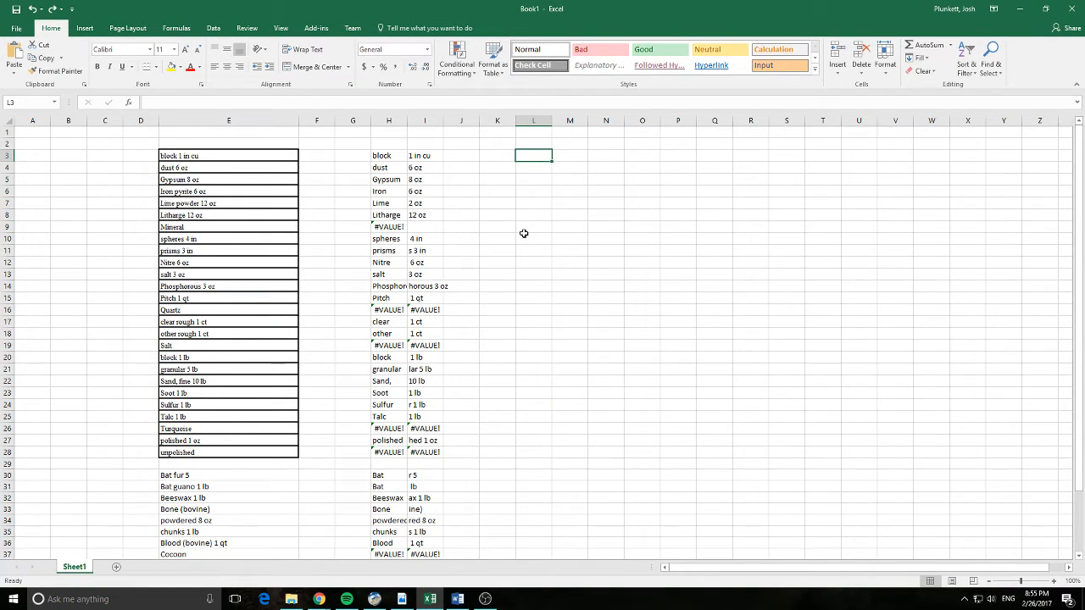
key(ctrl+v)
key(ctrl+z)
Switch to the catalogue PDF and copy the first list's Material and Amt. columns, from cherry to poison sumac, on the Wizards' Laboratory page
click(457, 600)
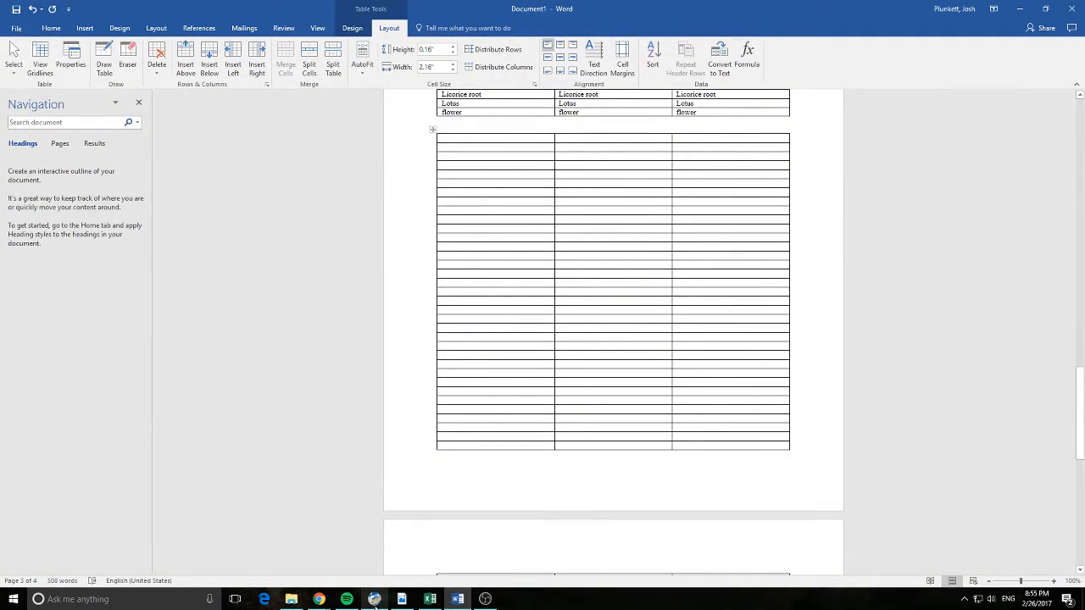
click(401, 597)
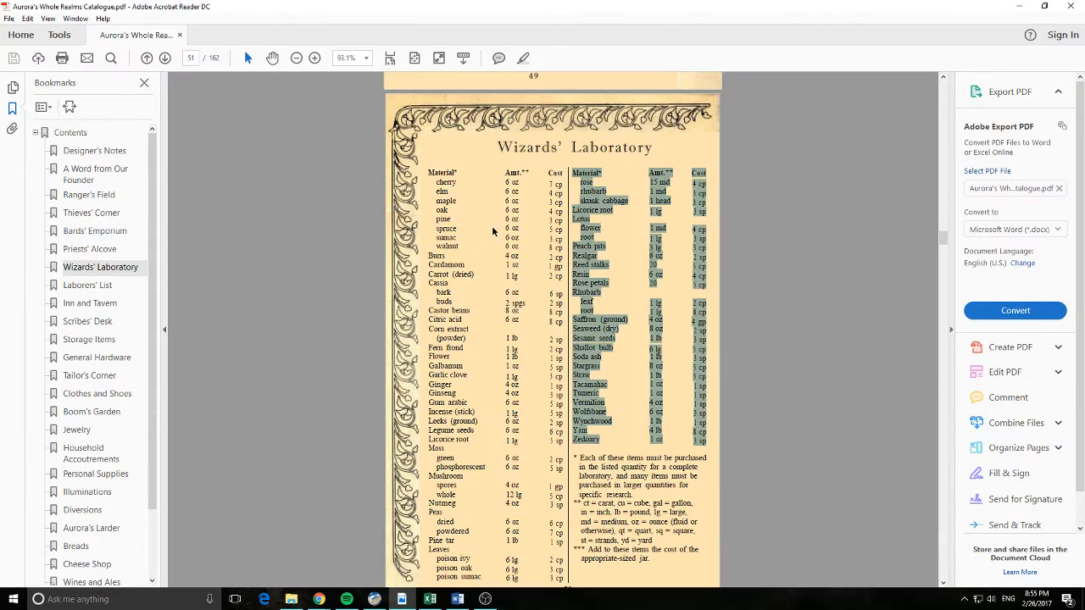
click(493, 231)
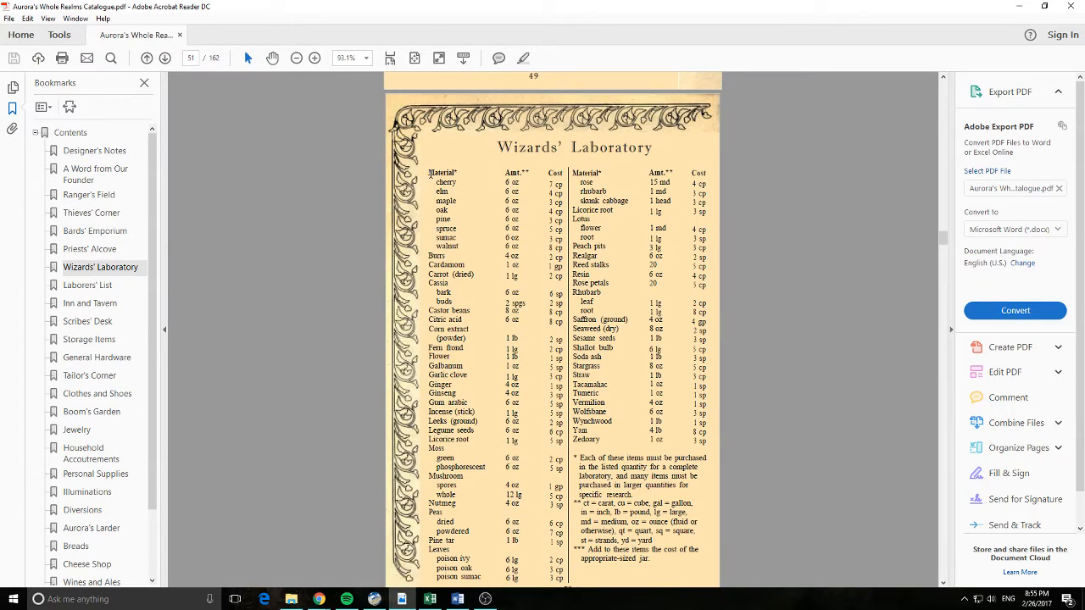
drag(430, 172, 516, 543)
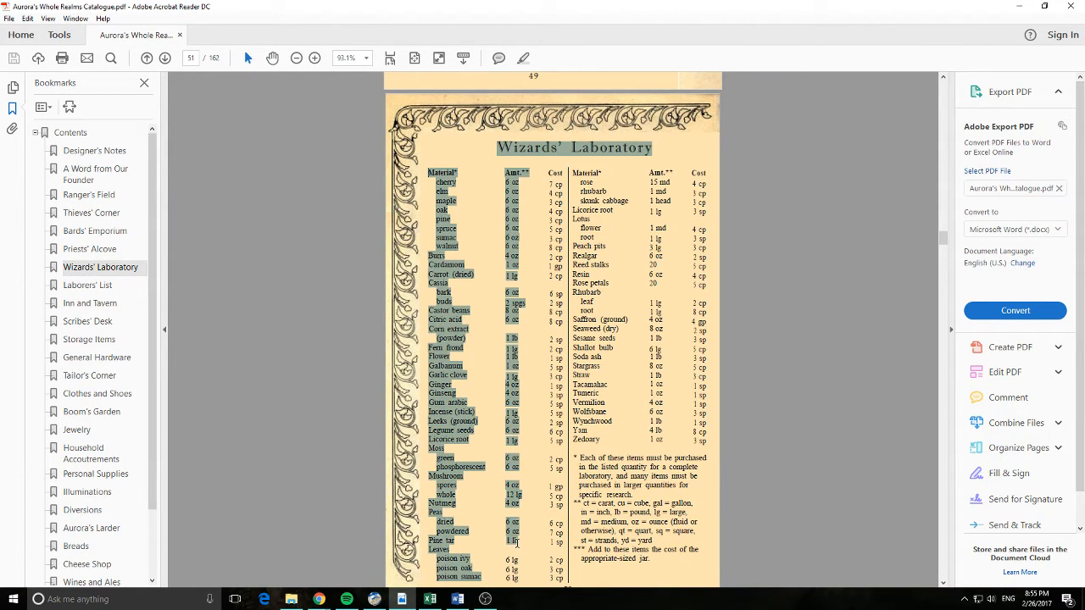
scroll(516, 543, down, 3)
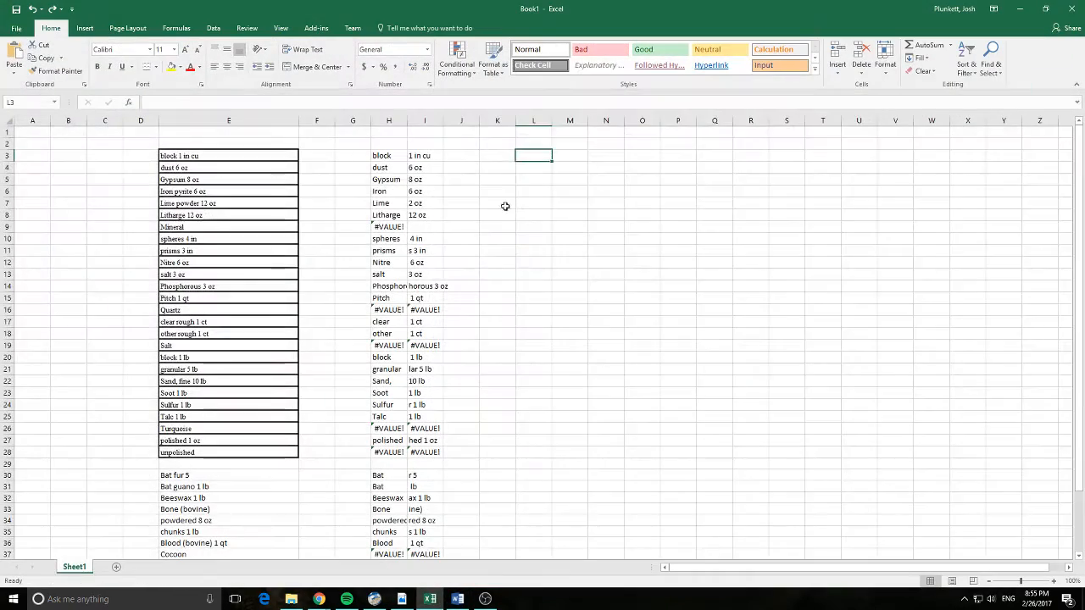
Try pasting the copied material and amount list at cell L3 in Excel, check its layout, and undo the paste
key(ctrl+v)
scroll(568, 252, down, 18)
scroll(564, 346, up, 10)
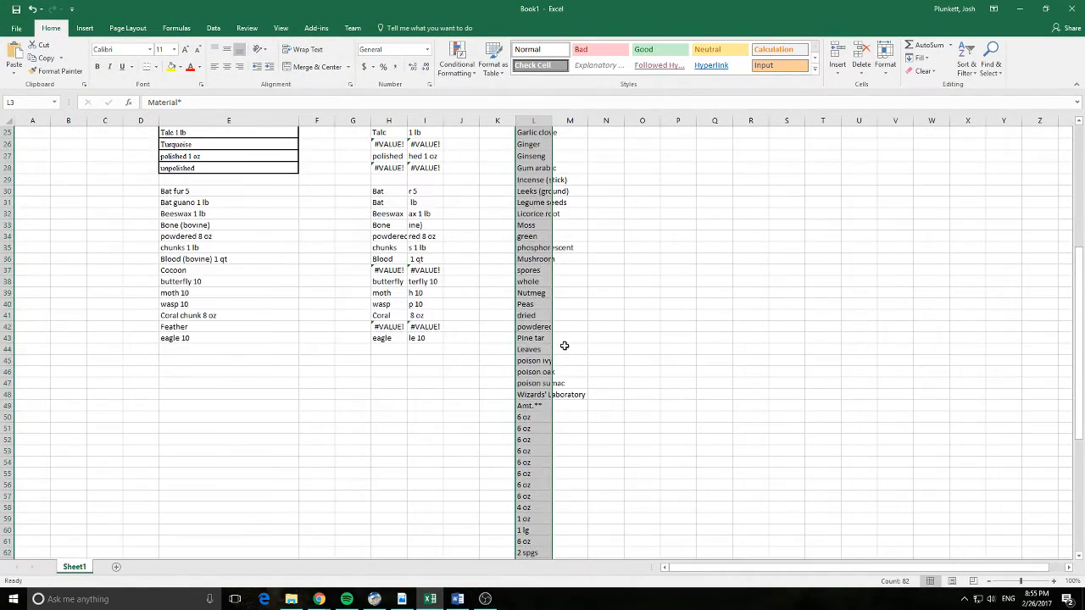
scroll(564, 346, up, 4)
key(ctrl+z)
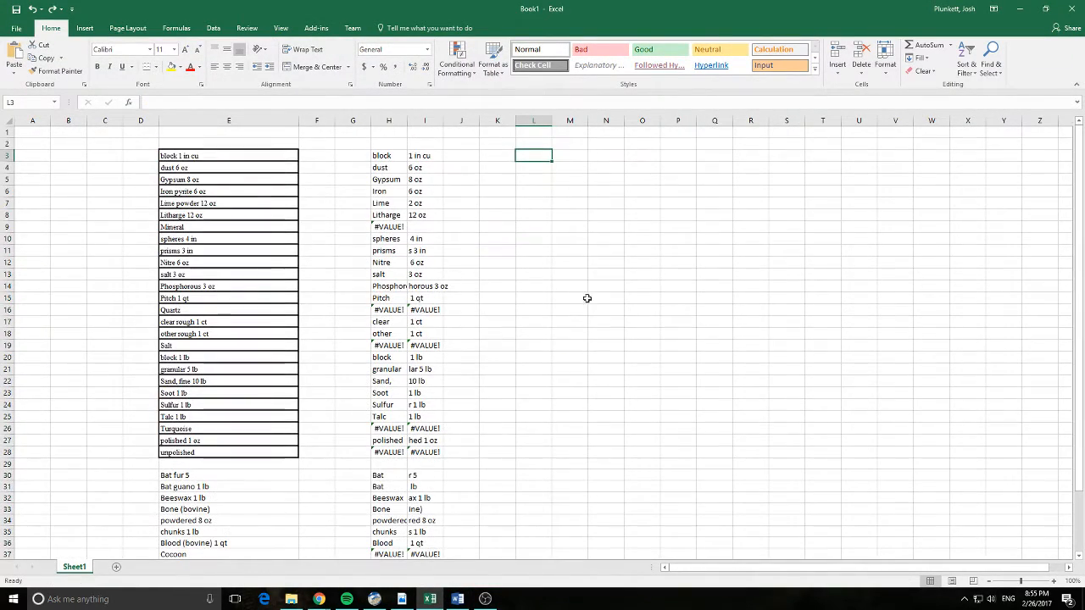
Return to the PDF and copy the Material and Amt. columns of the Animal Products list, from the headings to eagle
click(464, 599)
click(410, 601)
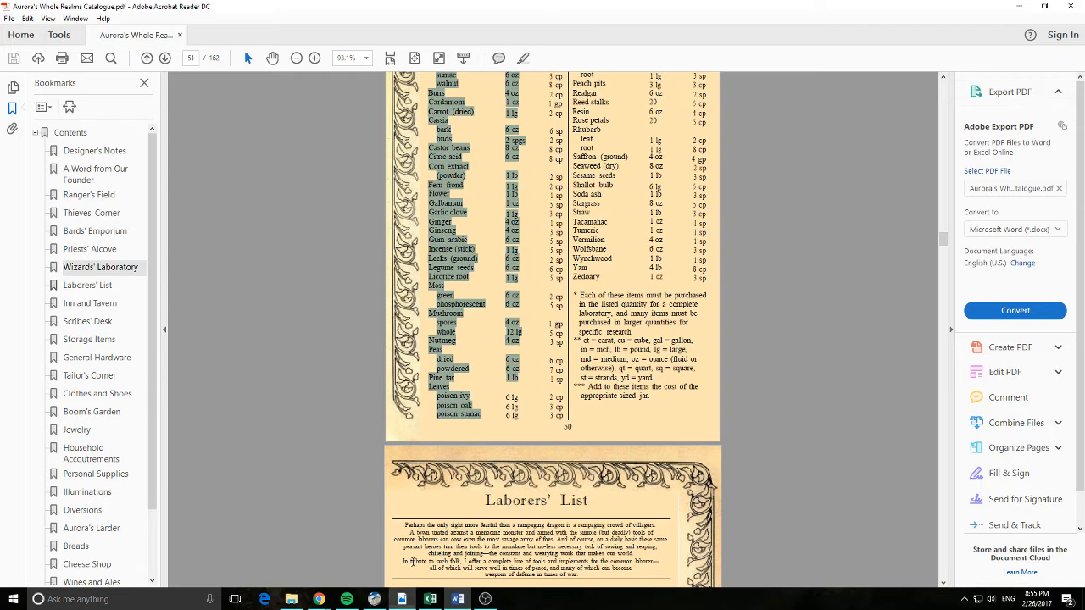
scroll(496, 273, up, 10)
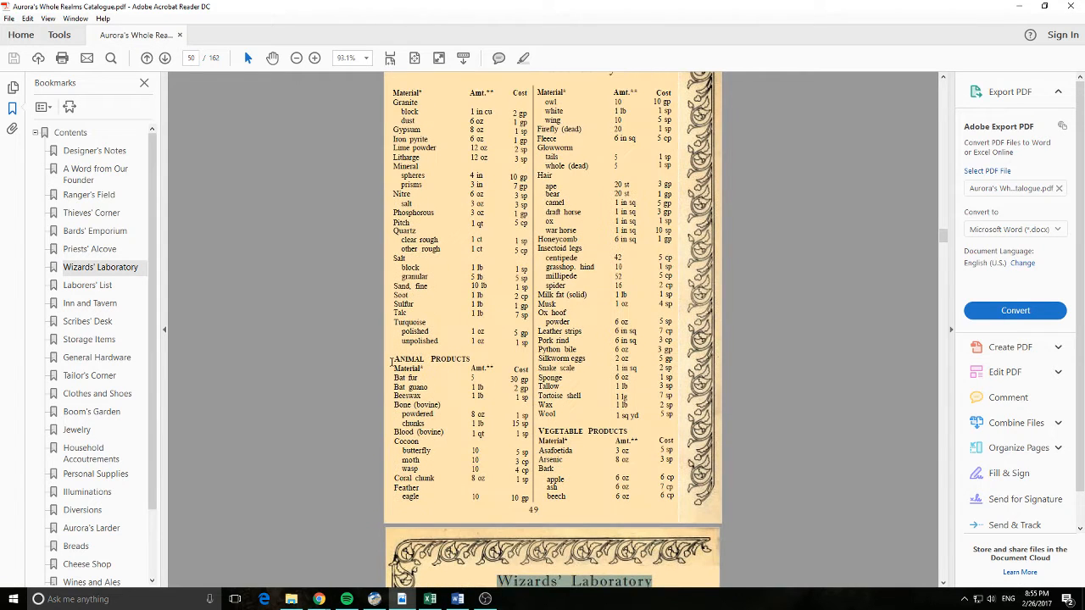
drag(395, 368, 490, 502)
key(ctrl+c)
Paste the Animal Products list at cell L3 in the Excel workbook and fit column L's width to its contents
click(430, 599)
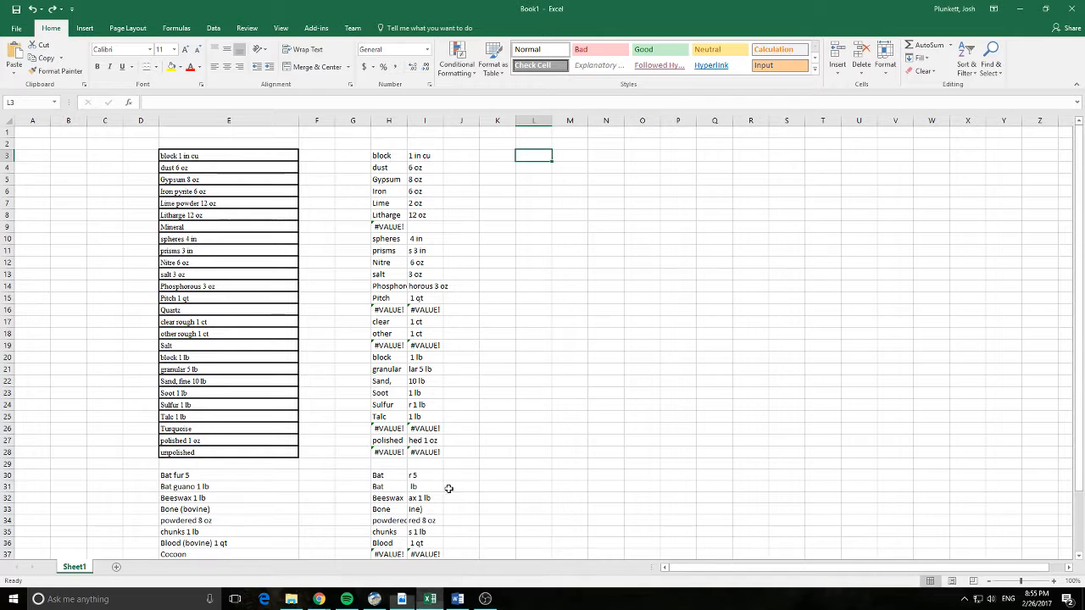
key(ctrl+v)
click(652, 220)
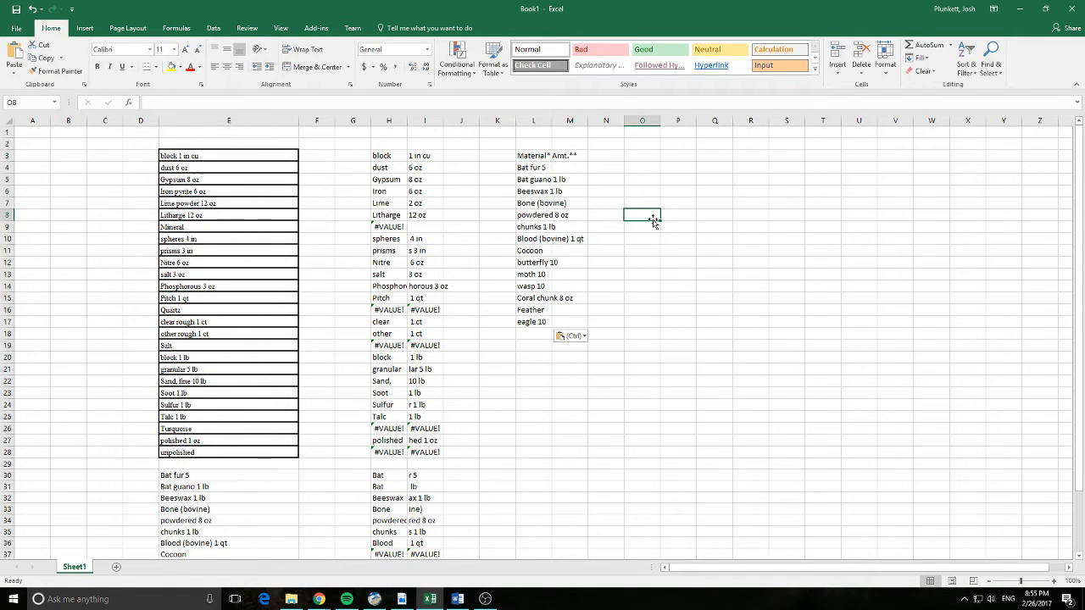
double_click(552, 120)
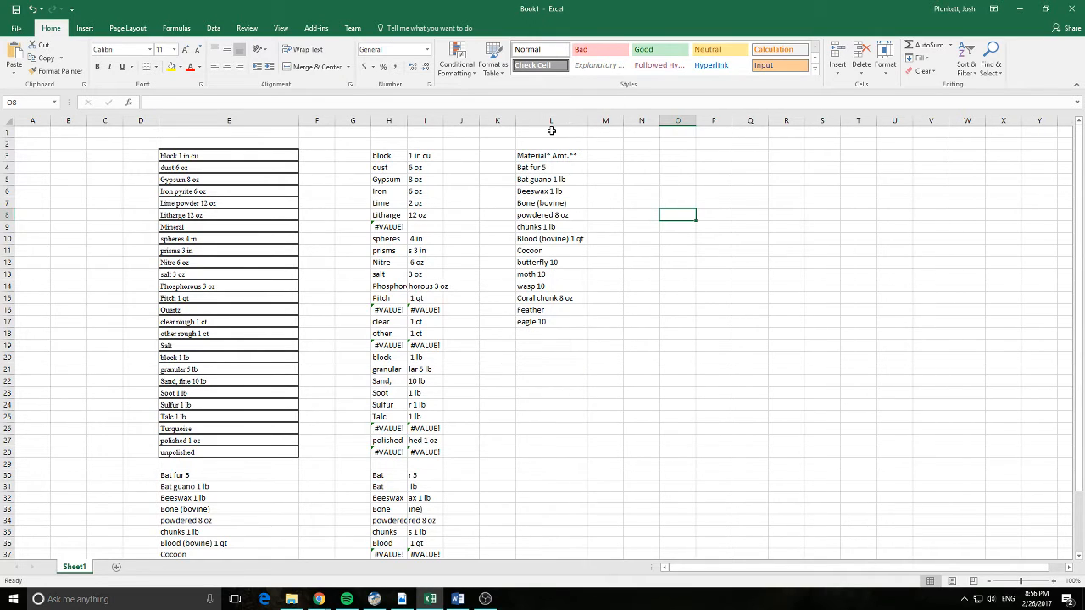
Return to the PDF and copy only the first Material column, from its heading to poison sumac, on the Wizards' Laboratory page
click(402, 599)
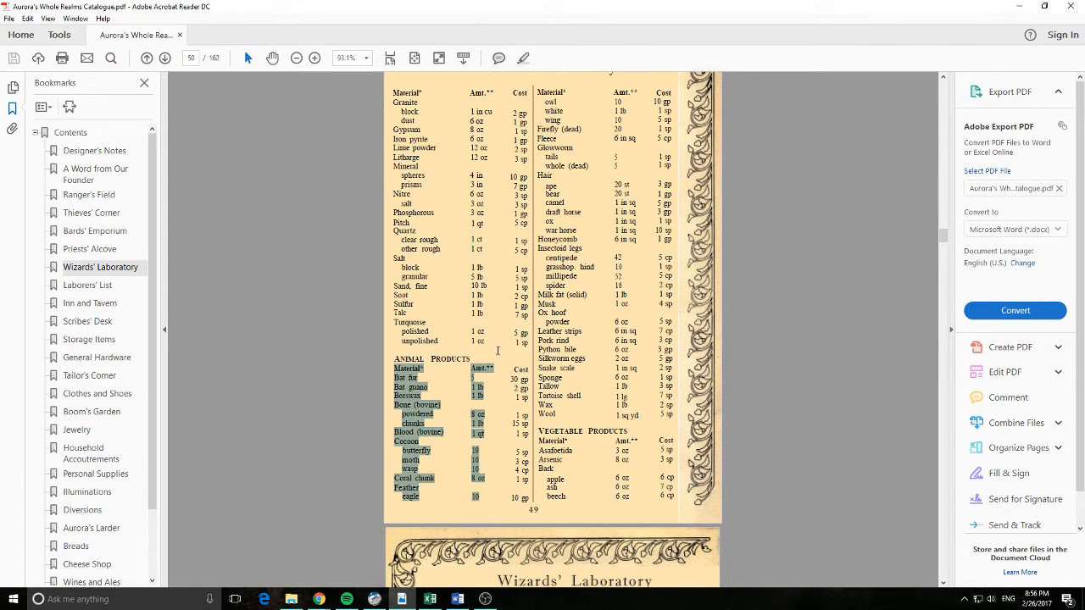
scroll(526, 315, down, 10)
scroll(526, 315, up, 3)
scroll(475, 254, up, 1)
drag(428, 227, 460, 407)
scroll(479, 260, down, 1)
scroll(487, 260, up, 3)
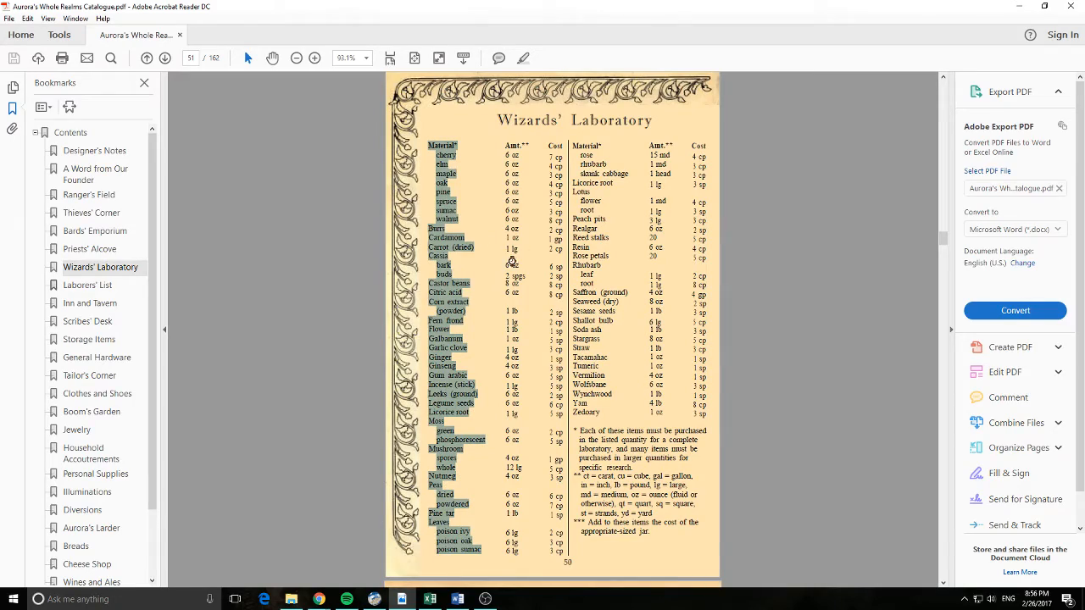
Switch to the Word document and paste the materials into the first column of the empty three-column table on page 3
click(430, 599)
scroll(436, 513, down, 9)
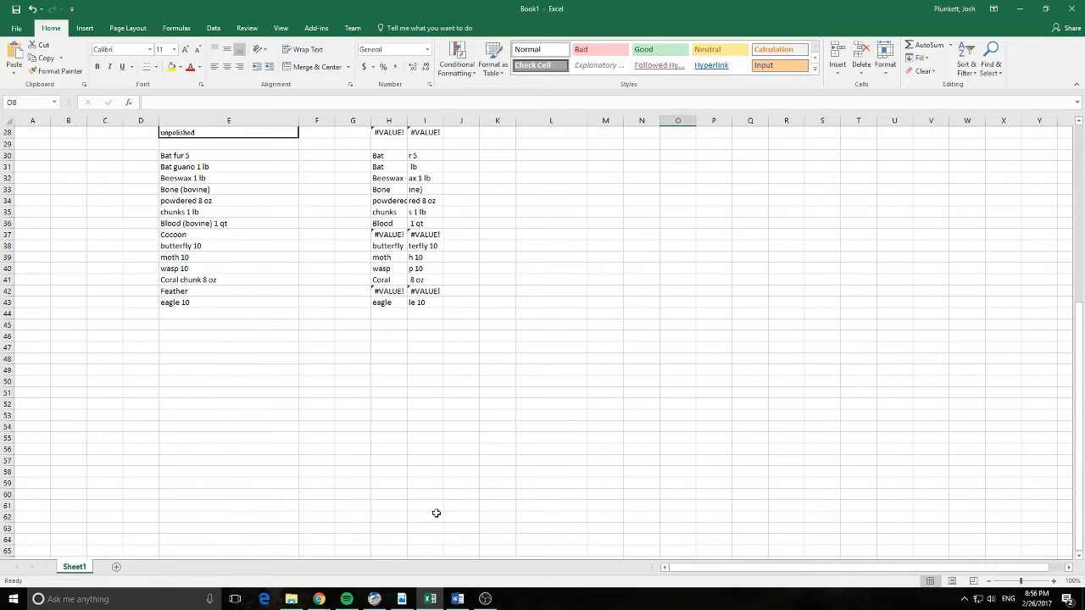
click(401, 599)
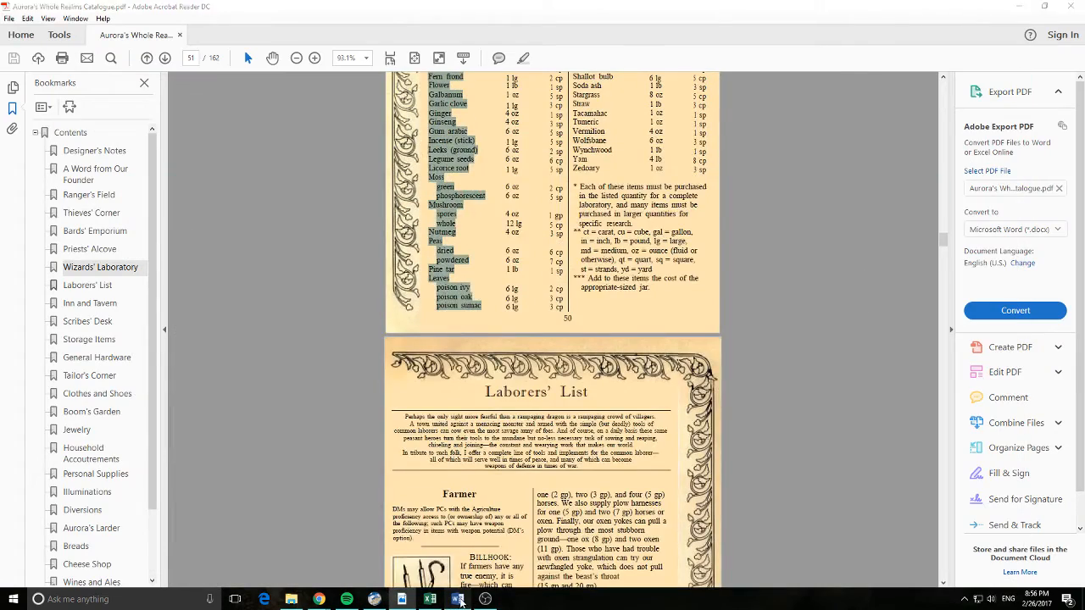
click(457, 599)
drag(467, 137, 497, 451)
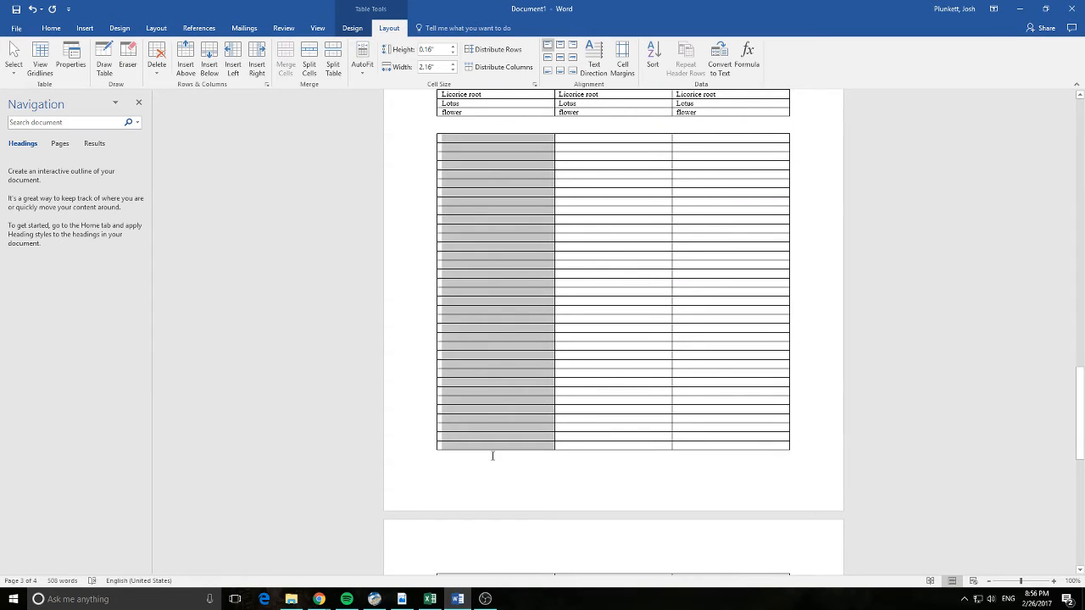
key(ctrl+v)
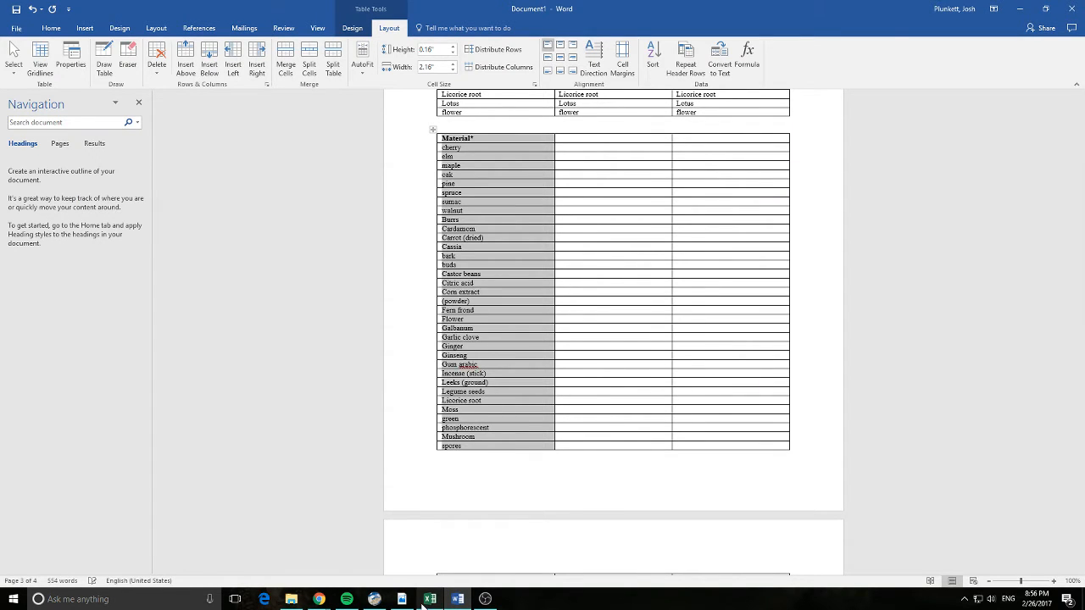
Copy the first Amt. column, from its heading to poison sumac's amount, from the PDF and switch back to Word
key(alt+Tab)
scroll(513, 289, up, 5)
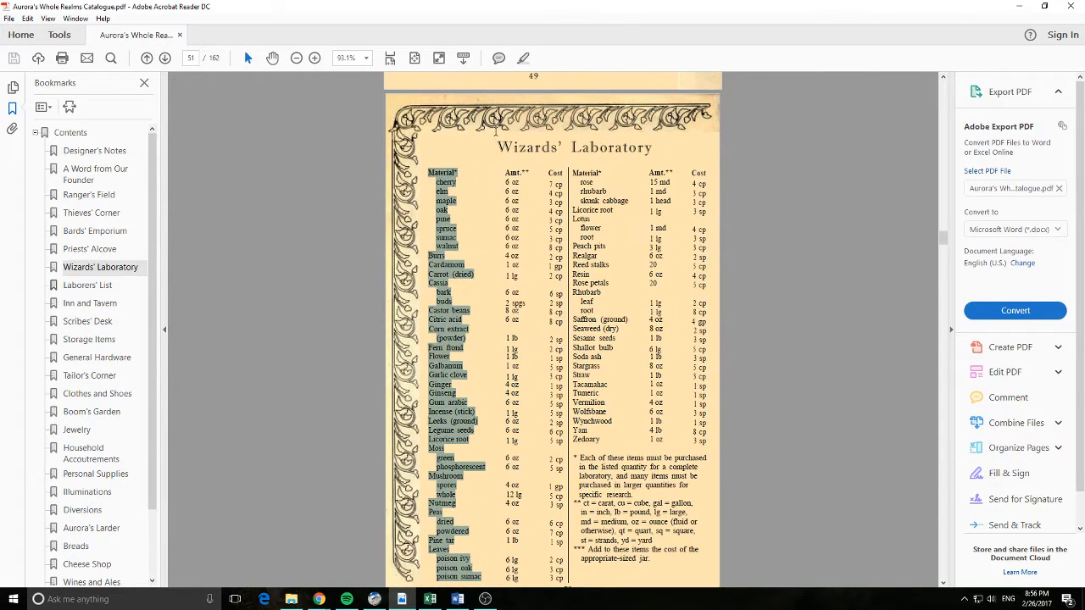
scroll(523, 182, down, 2)
drag(506, 88, 519, 502)
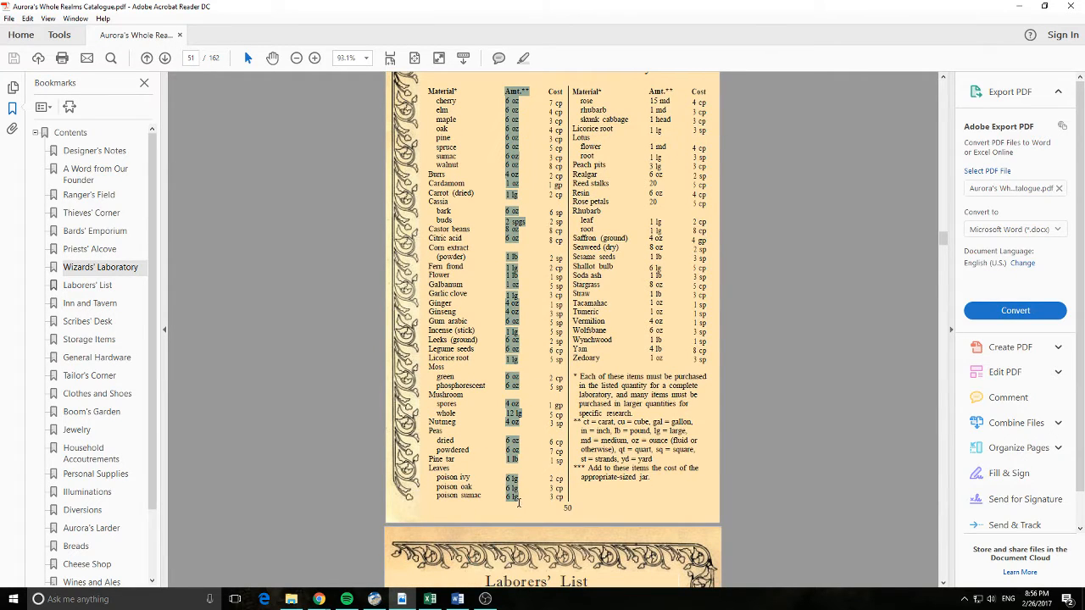
key(alt+Tab)
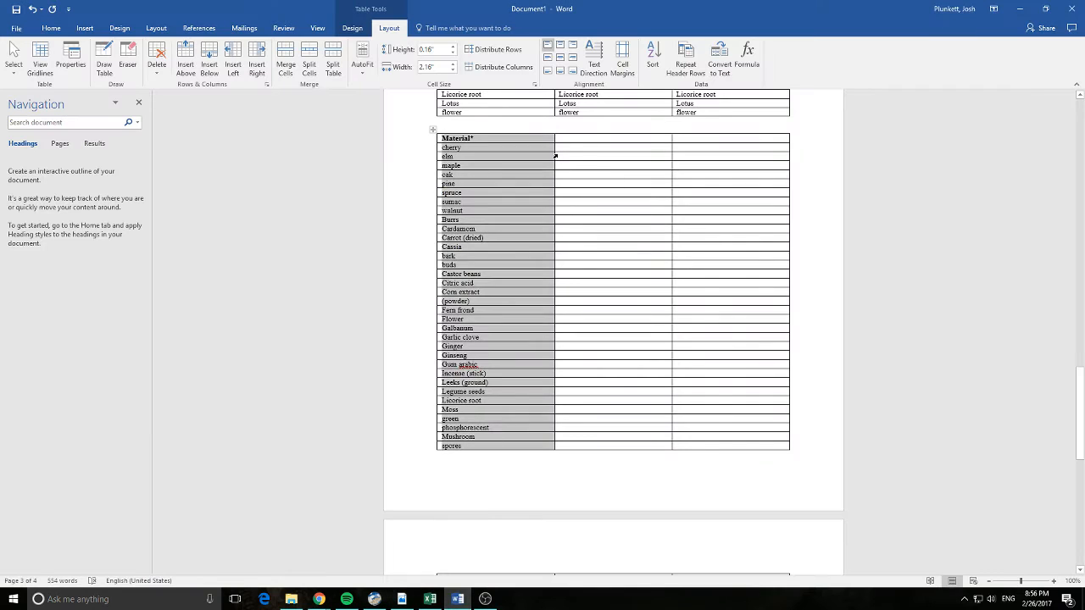
Try pasting the amounts into the header cell of the table's second column, and undo the paste
click(567, 140)
key(ctrl+v)
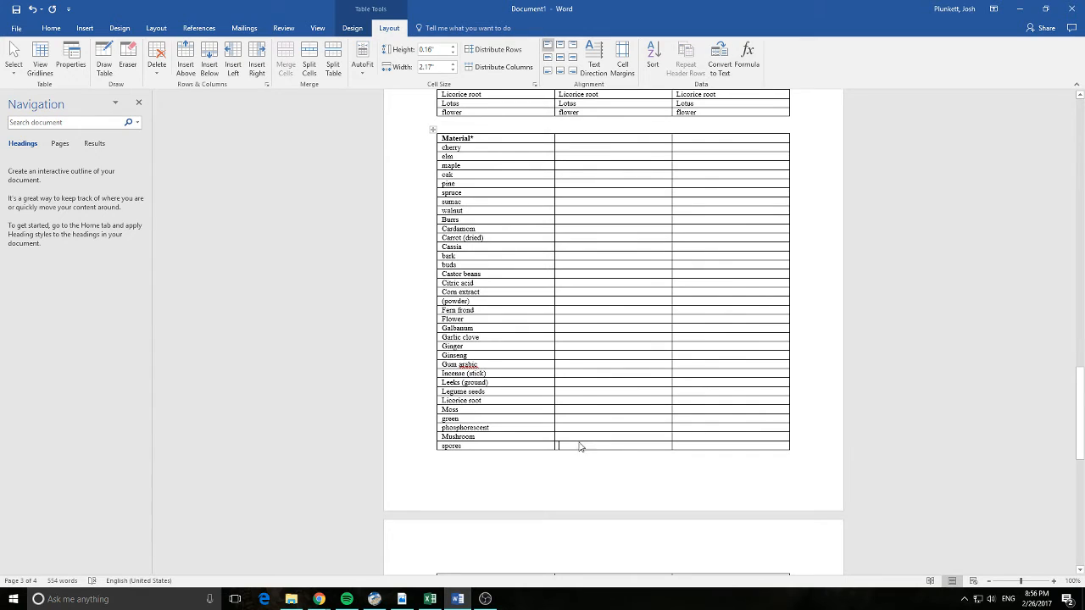
key(ctrl+z)
Paste the amounts across the selected second-column cells of the cherry table, from the header row to the spores row
scroll(598, 293, up, 5)
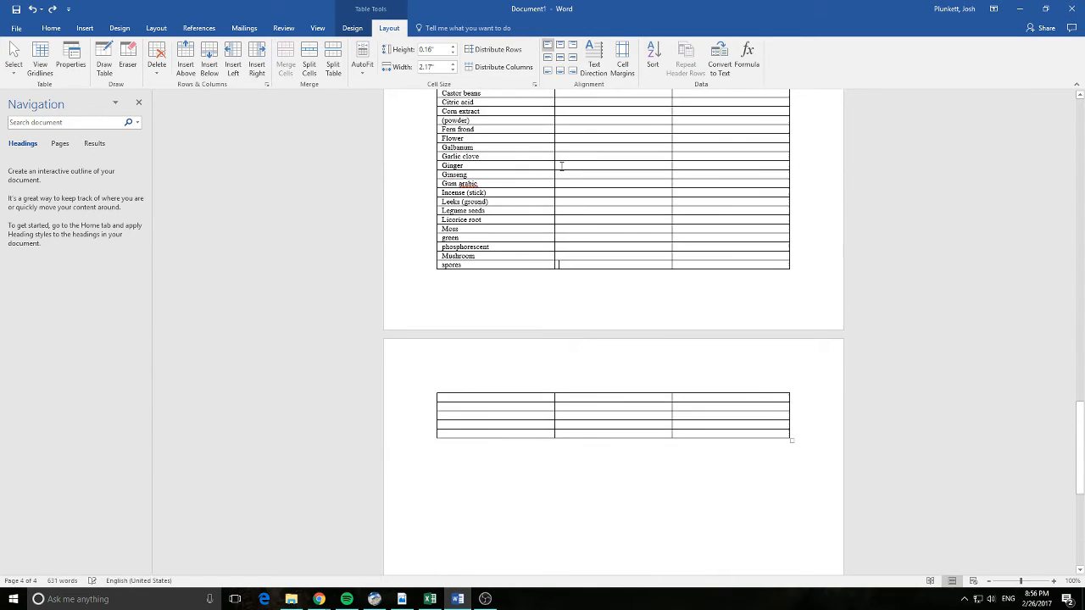
drag(566, 178, 611, 478)
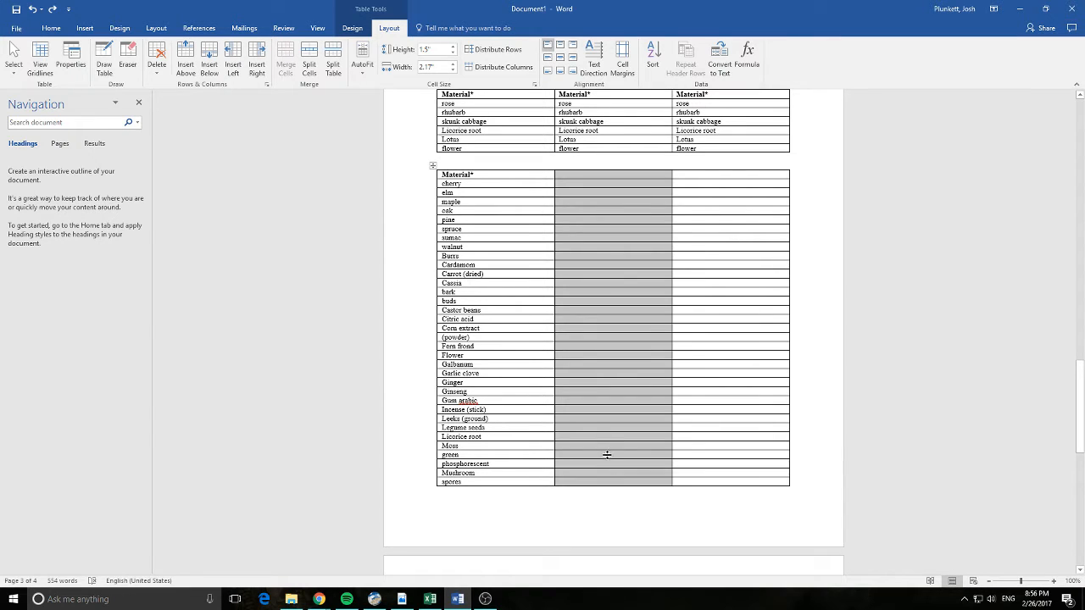
key(ctrl+v)
Copy the first Cost column, from its heading to poison sumac's cost, from the PDF and switch back to Word
click(403, 598)
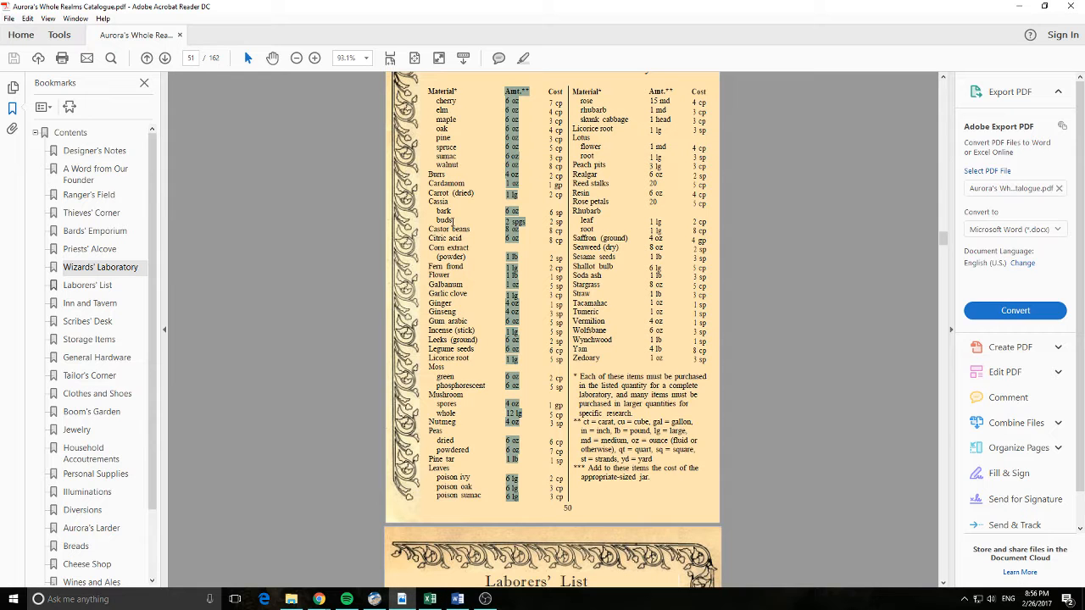
drag(549, 90, 552, 483)
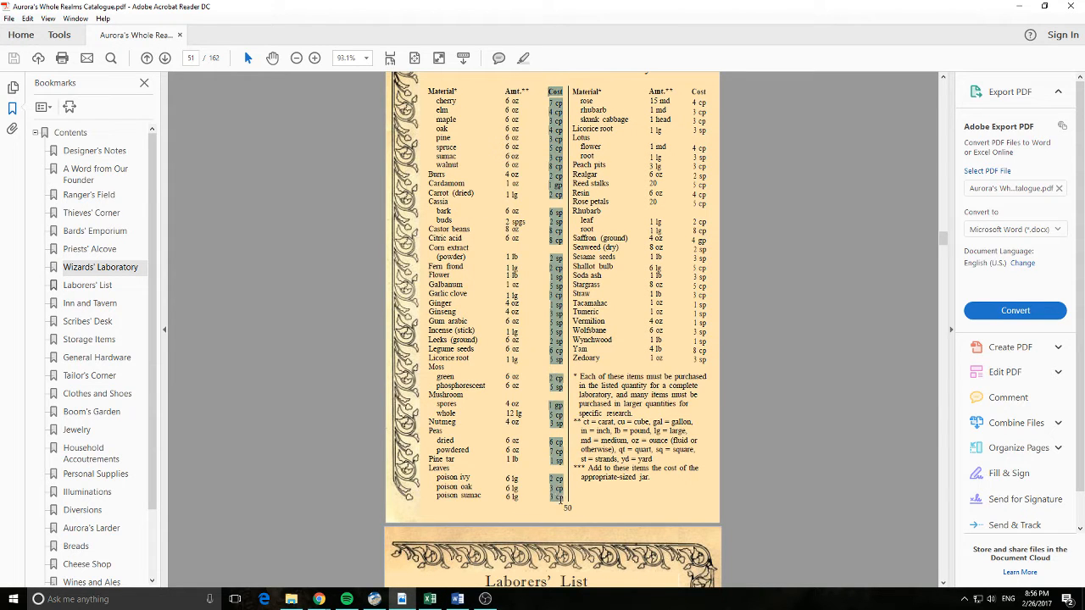
click(458, 599)
Try pasting the costs into the header cell of the table's third column, and undo the paste
click(685, 170)
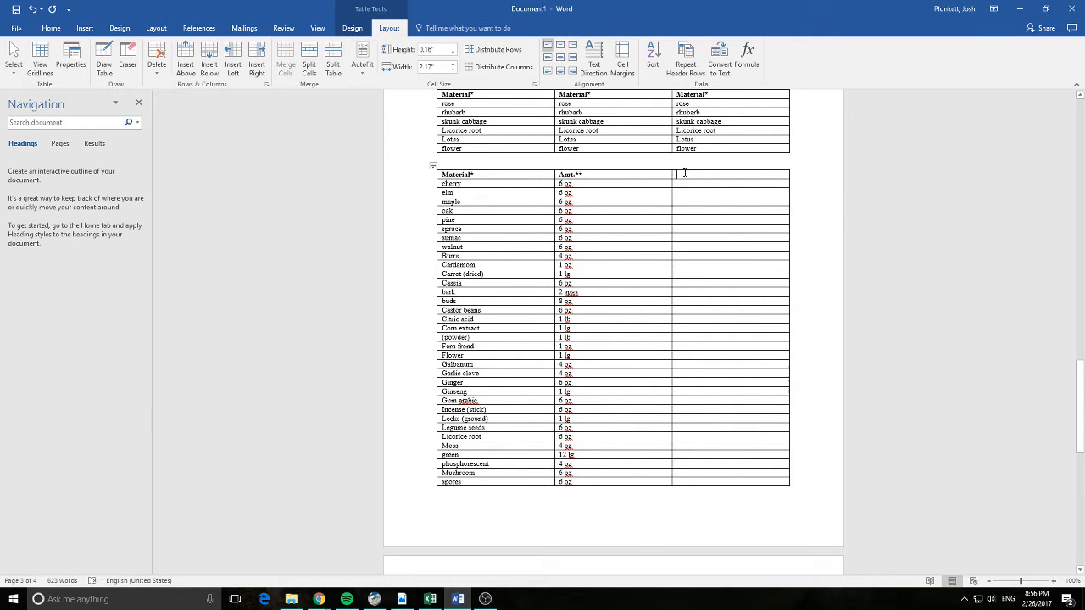
click(693, 172)
key(ctrl+v)
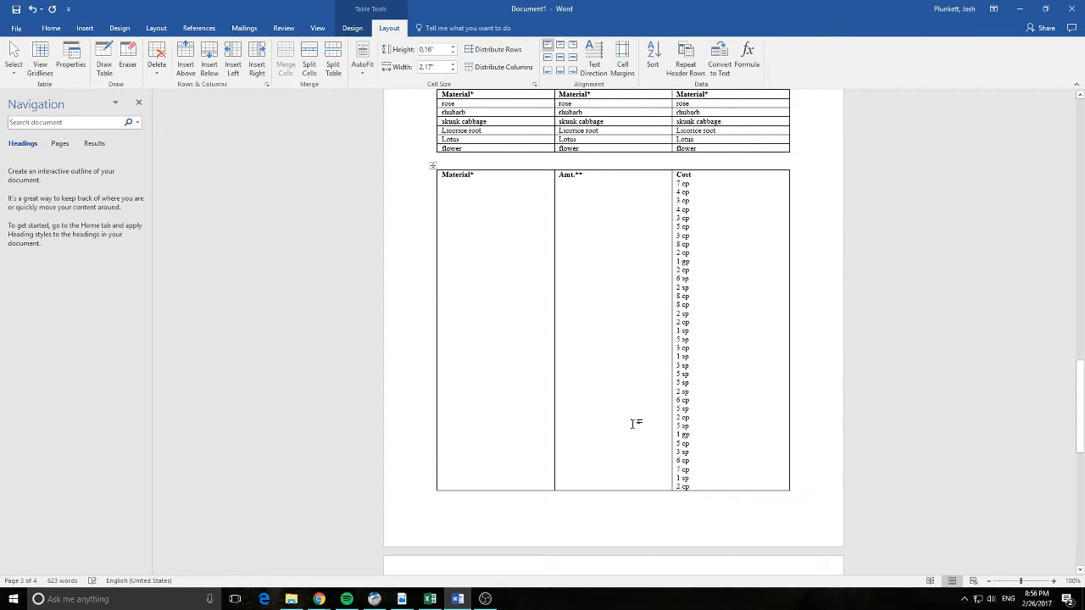
key(ctrl+z)
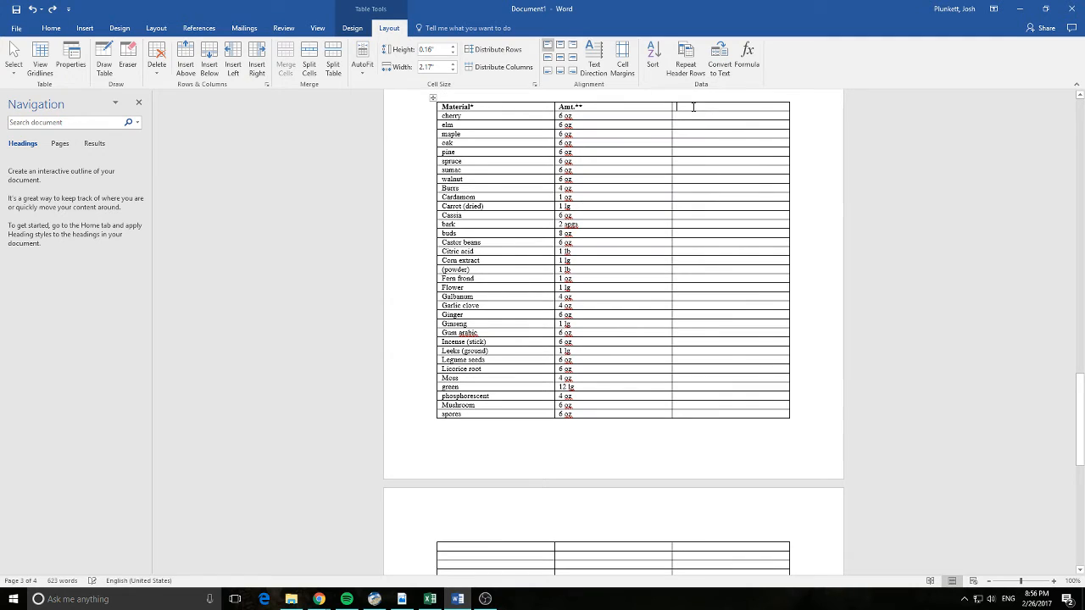
Paste the costs across the selected third-column cells of the cherry table, from the header row to the Mushroom row
drag(693, 107, 710, 407)
key(ctrl+v)
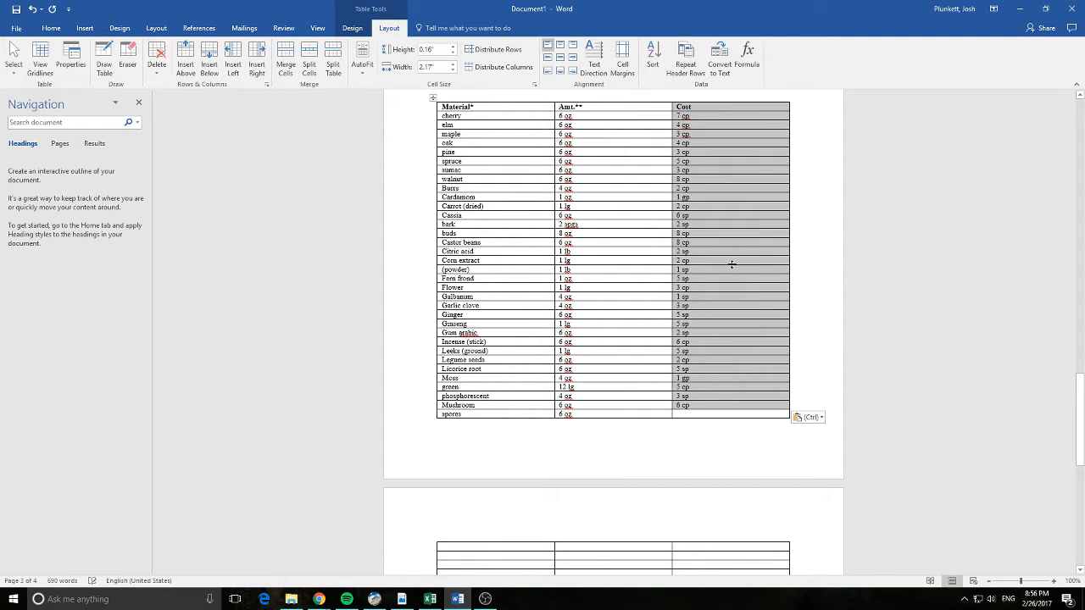
scroll(732, 264, up, 5)
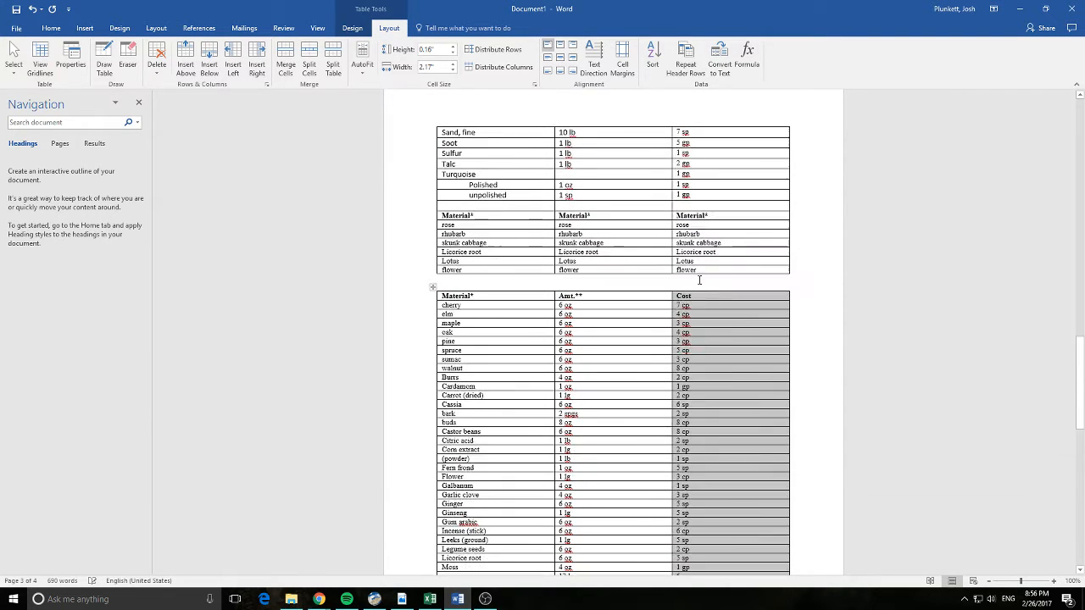
Switch to the Excel workbook and review the material and amount entries in column L
click(431, 599)
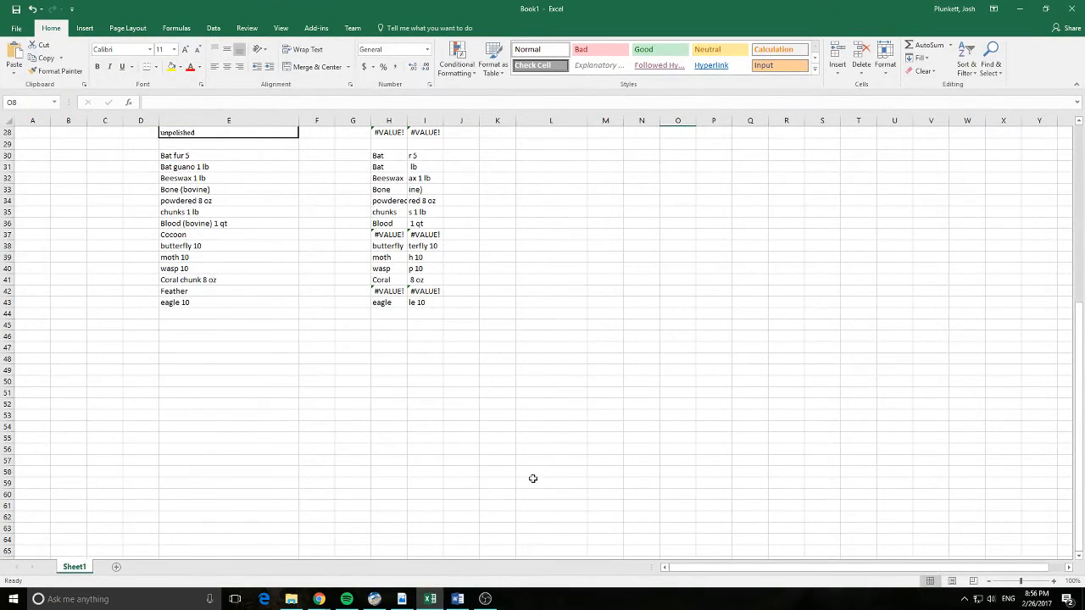
click(458, 598)
scroll(455, 410, up, 5)
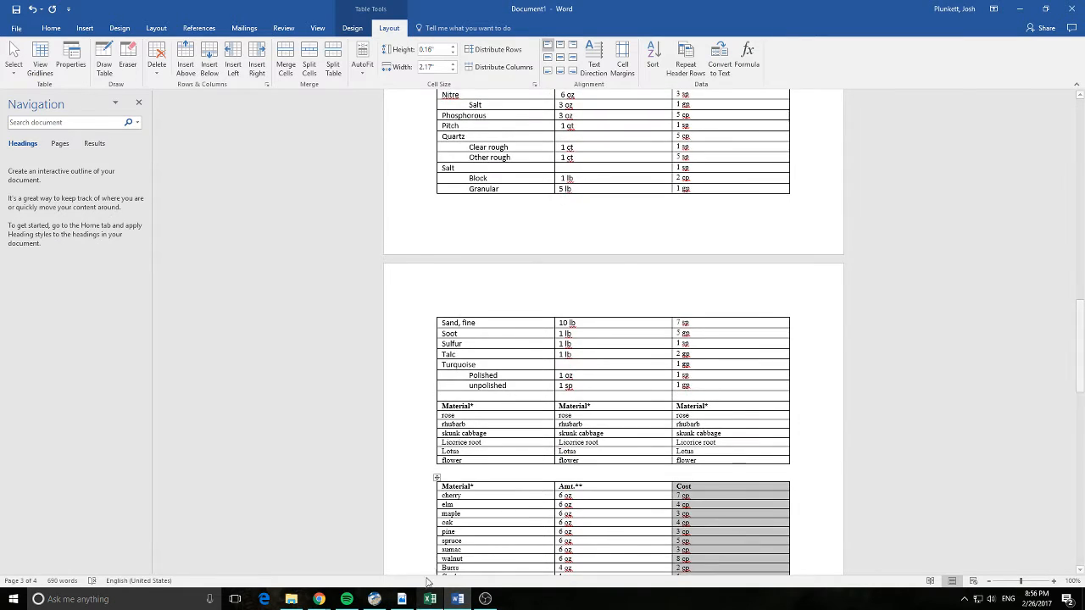
click(431, 599)
scroll(533, 361, up, 9)
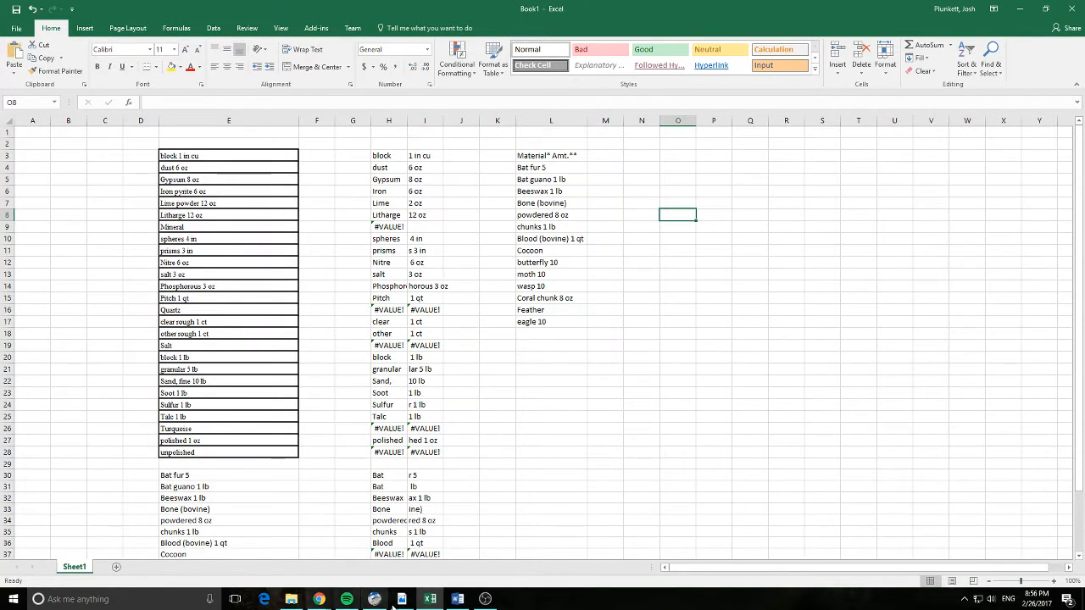
drag(534, 156, 560, 311)
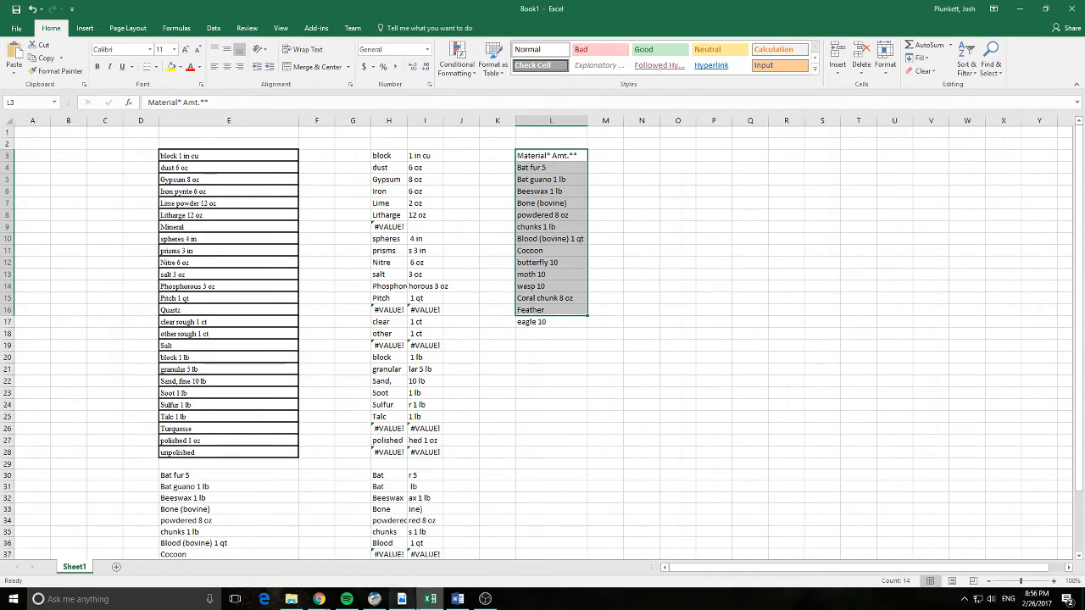
Copy the first Material and Amt. columns of the Wizards' Laboratory page, from the headings to the unpolished turquoise row, from the PDF
click(403, 598)
scroll(439, 285, up, 8)
scroll(490, 337, up, 4)
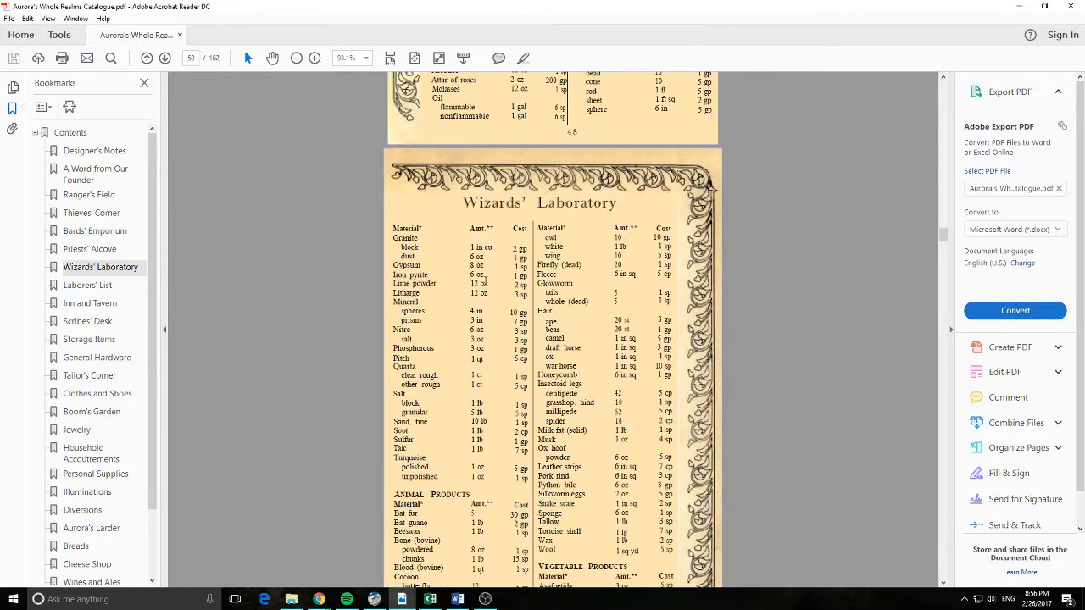
drag(392, 227, 489, 475)
drag(393, 227, 485, 477)
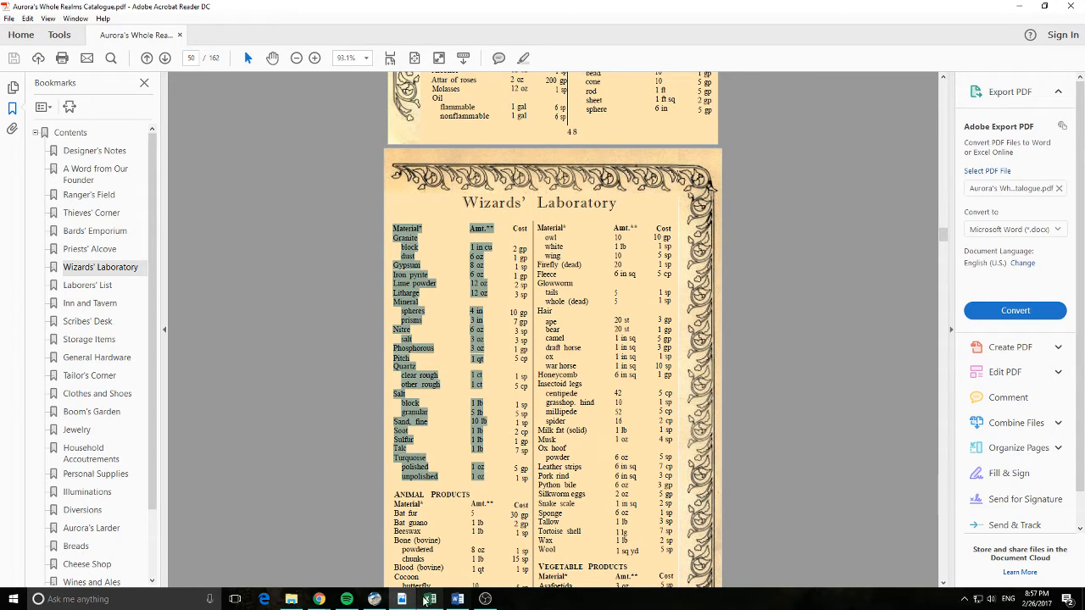
Paste the copied list into the Excel sheet starting at cell L18 and autofit the width of column L
click(430, 599)
click(527, 336)
key(ctrl+v)
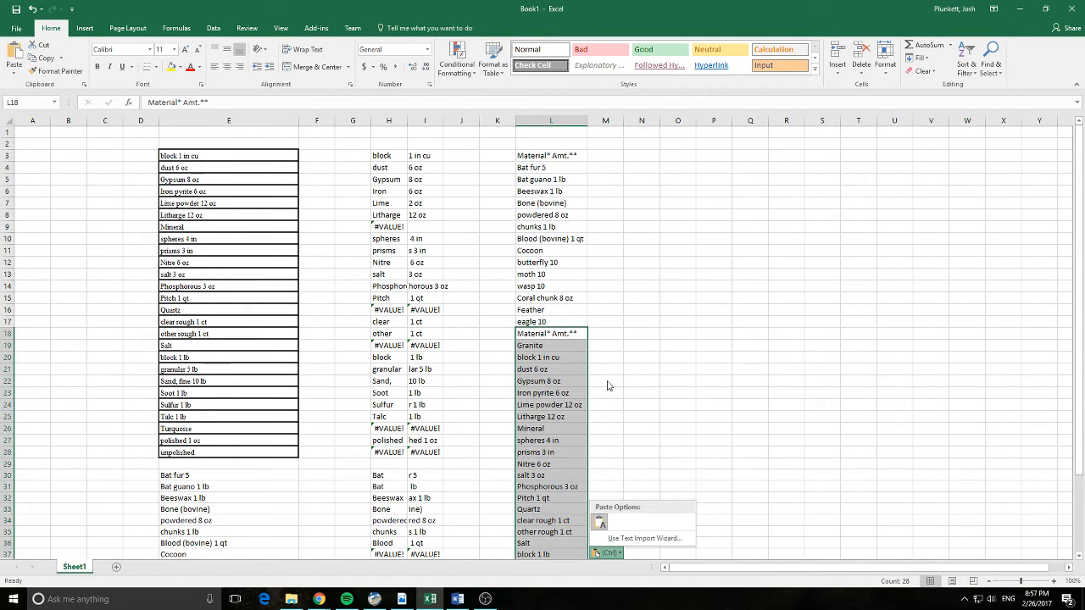
click(686, 302)
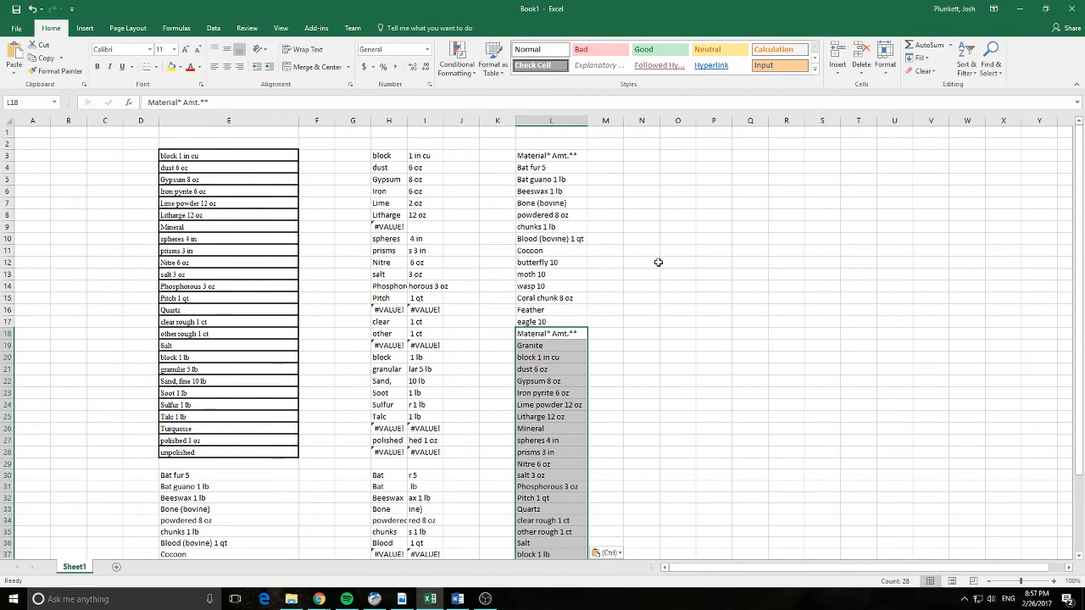
double_click(588, 118)
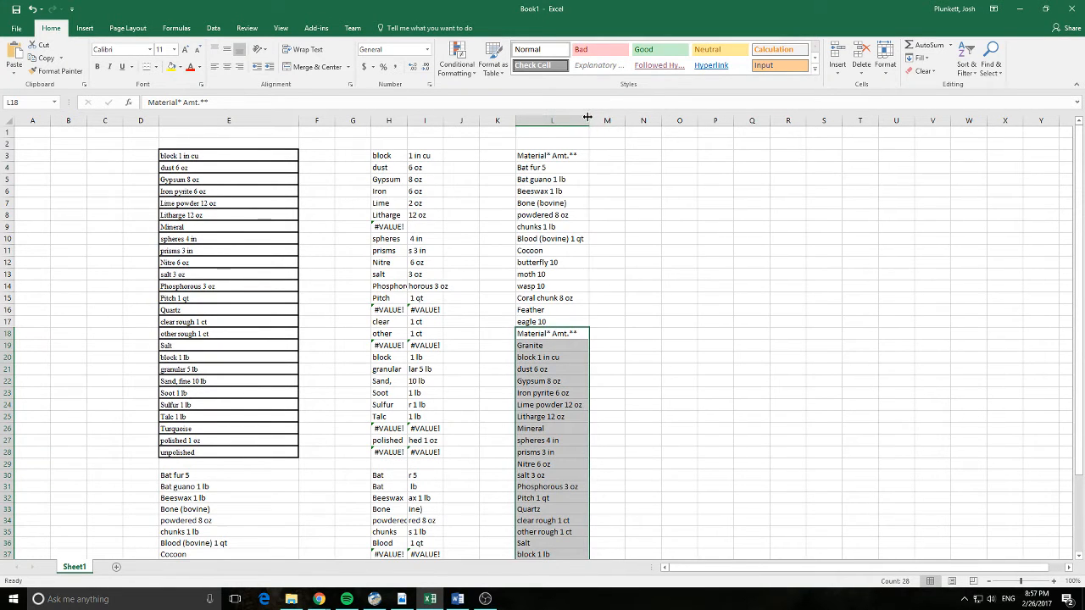
Enter the formula =LEFT(L4, FIND(" ", L4)-1) in cell M4 to extract the first word of the bat fur entry
click(628, 203)
click(619, 157)
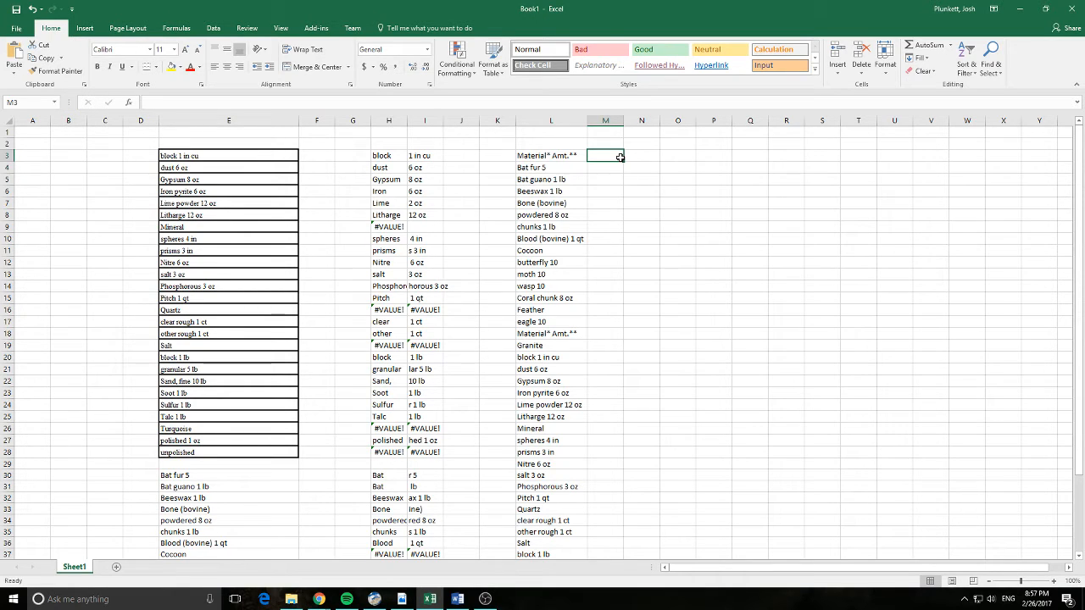
key(Return)
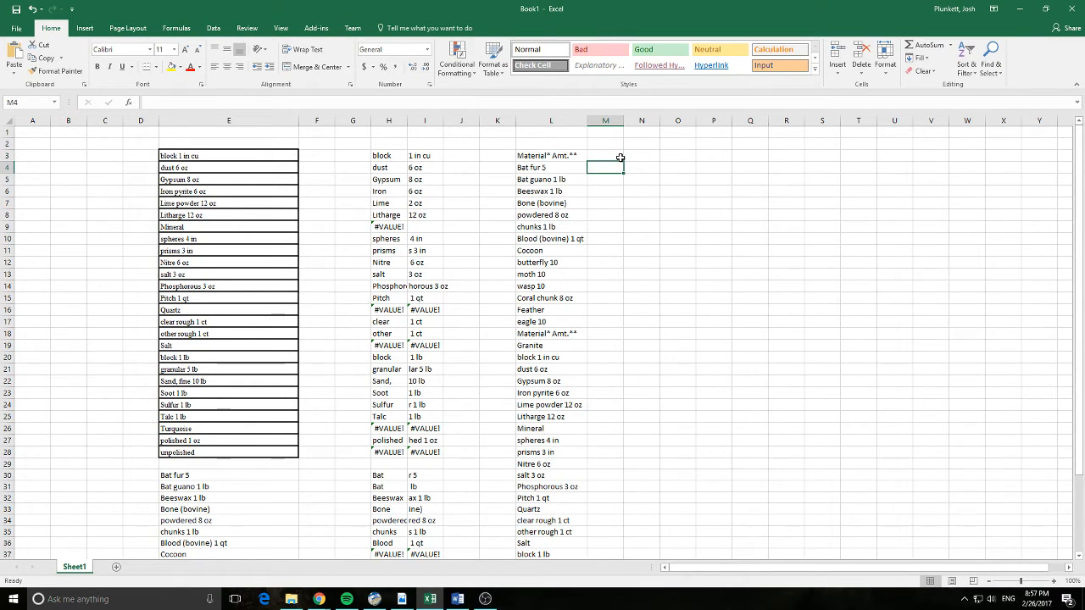
text(=LE)
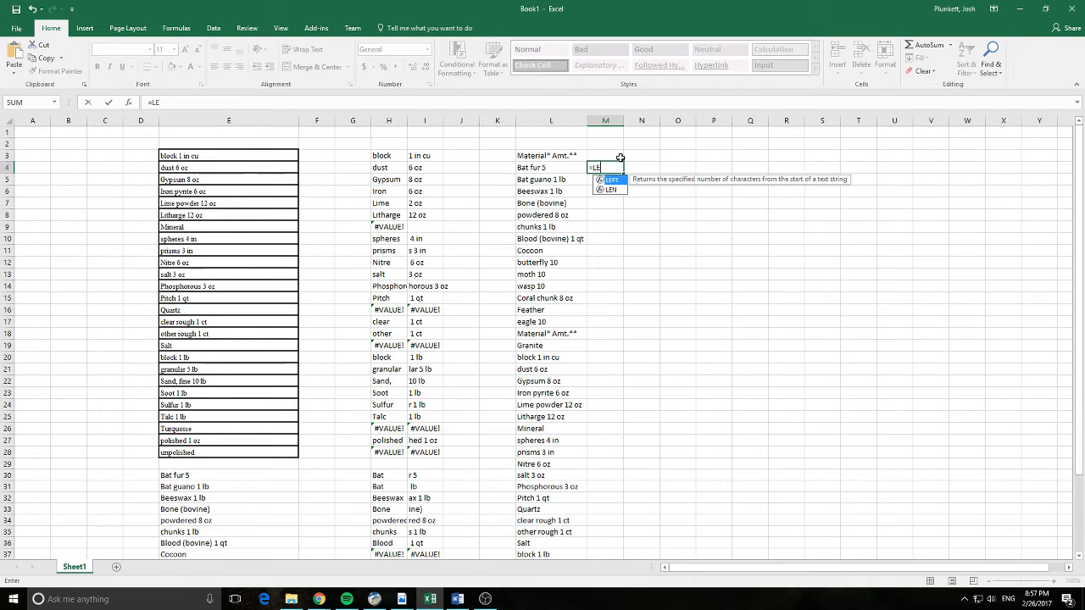
text(FT()
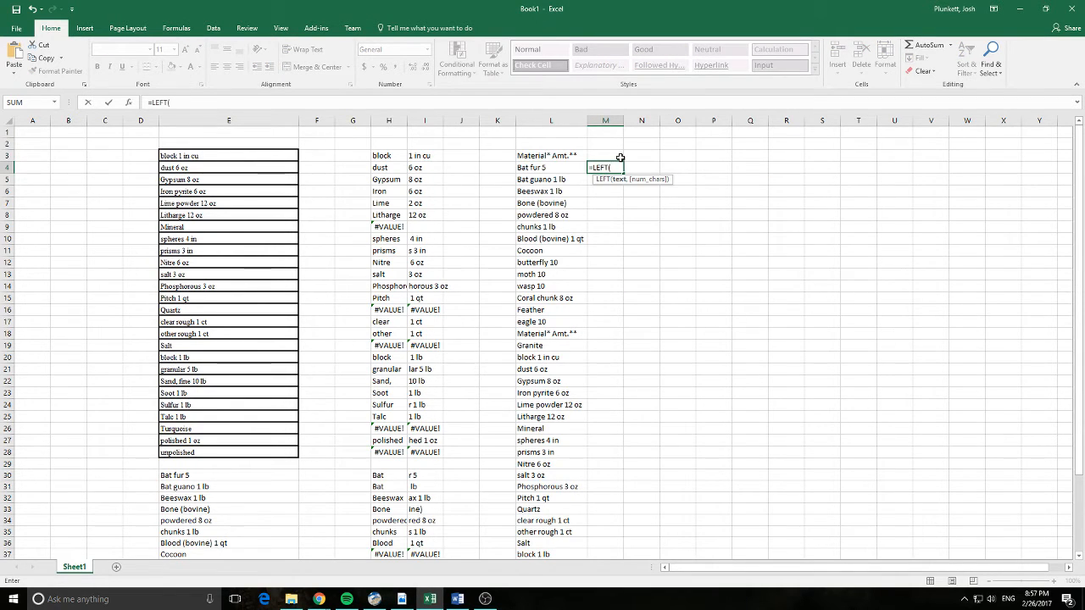
click(557, 167)
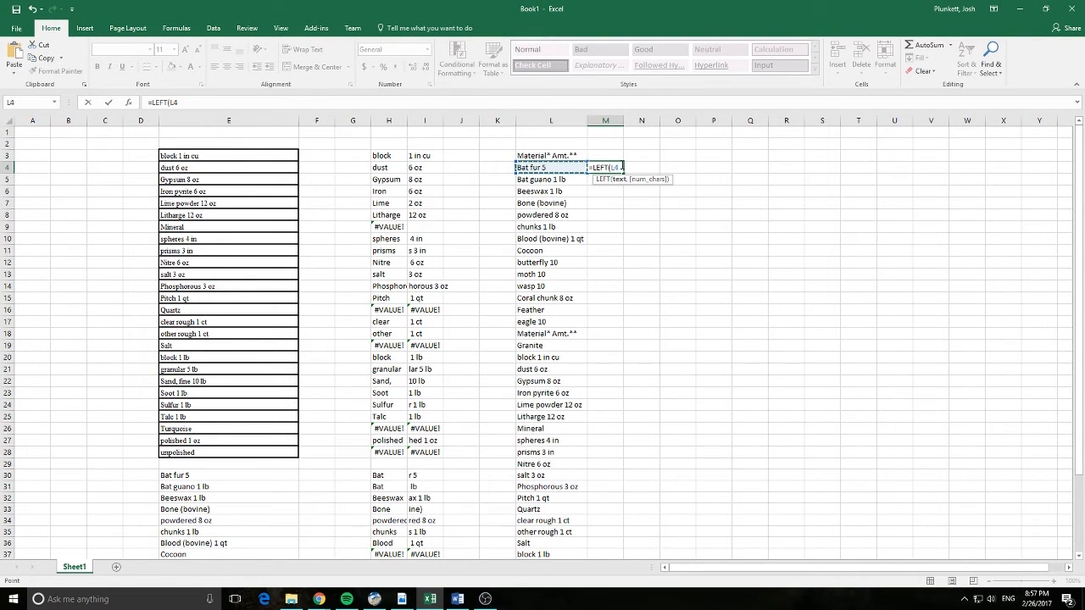
text(, FIND)
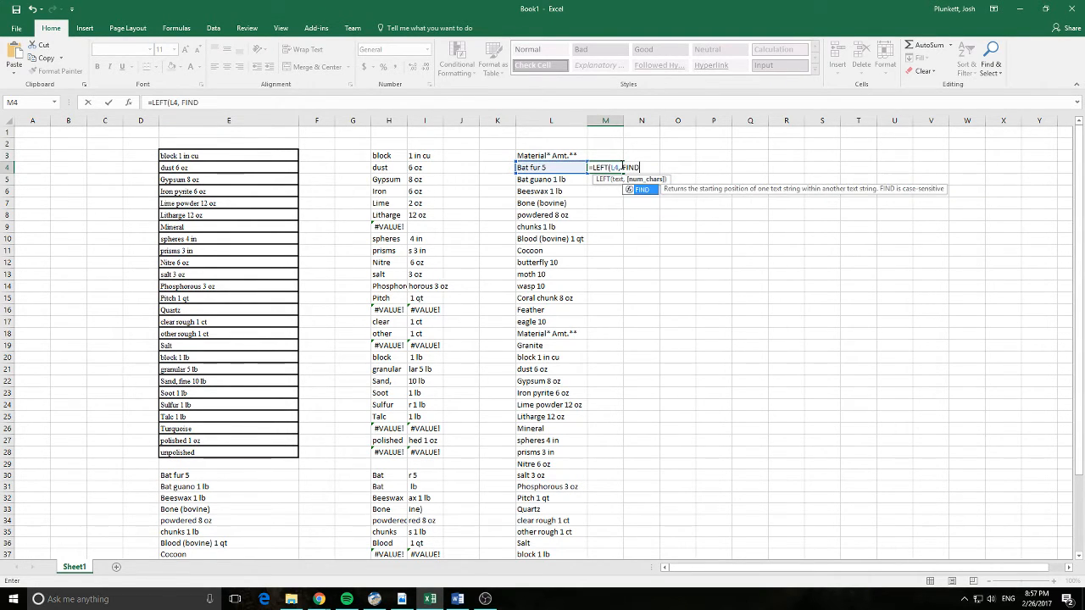
text(()
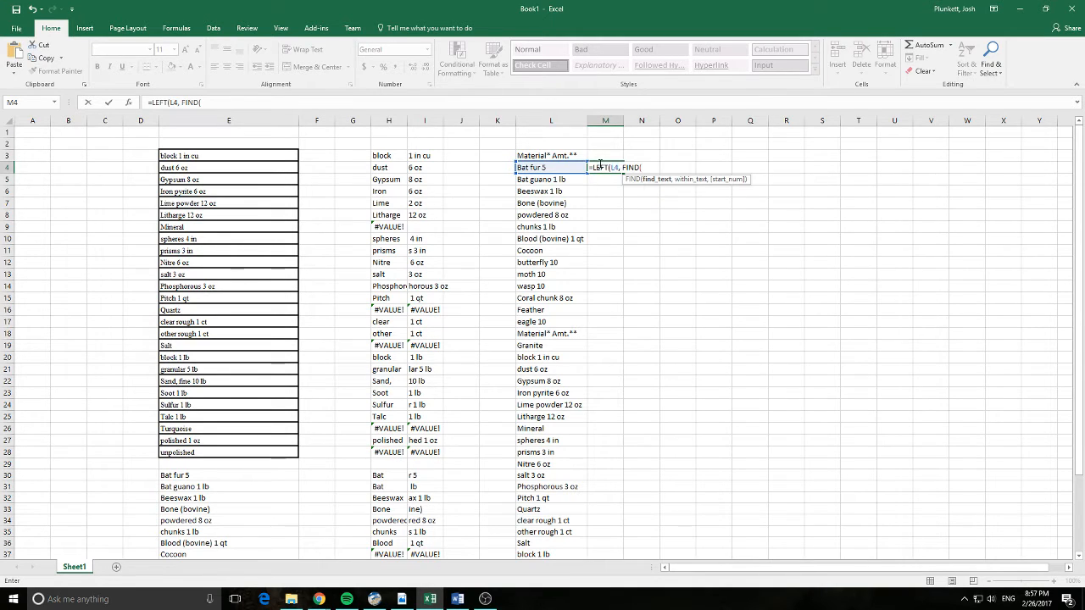
click(551, 166)
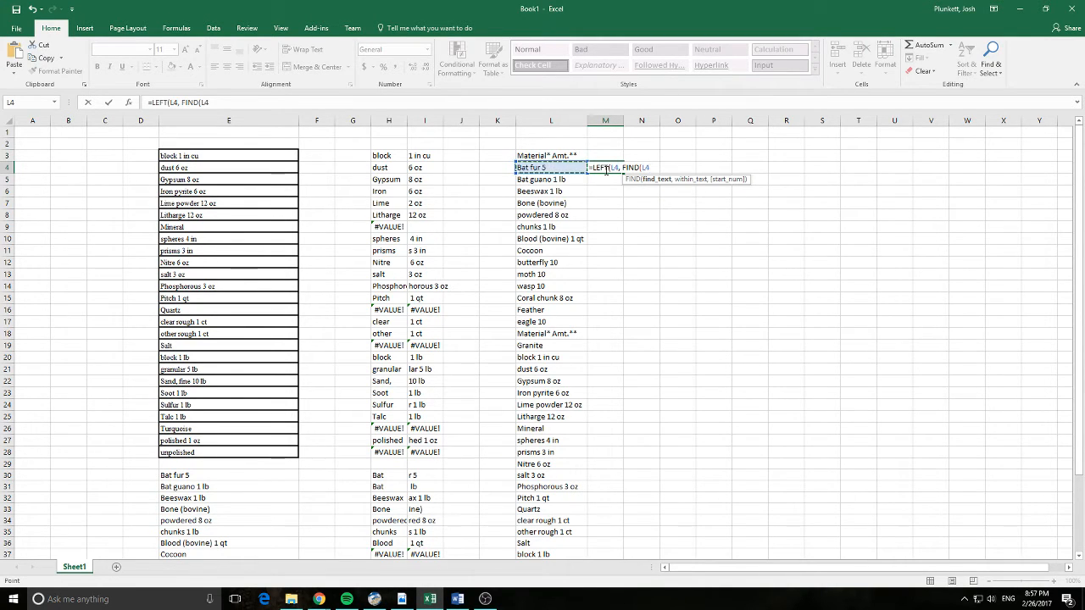
text(,)
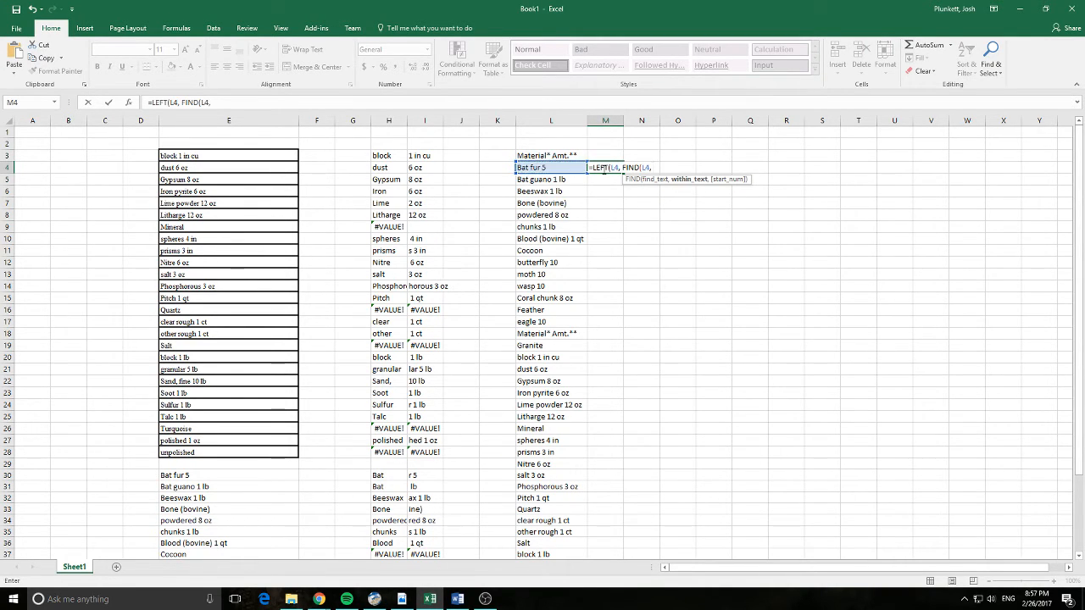
key(BackSpace)
key(BackSpace)
key(BackSpace)
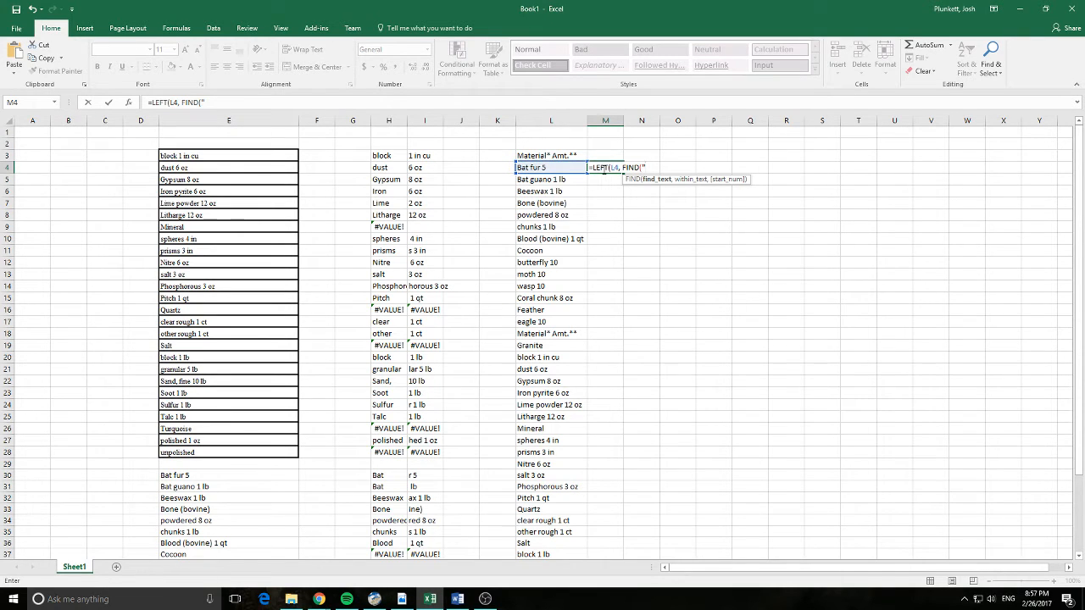
text(" ",)
click(566, 167)
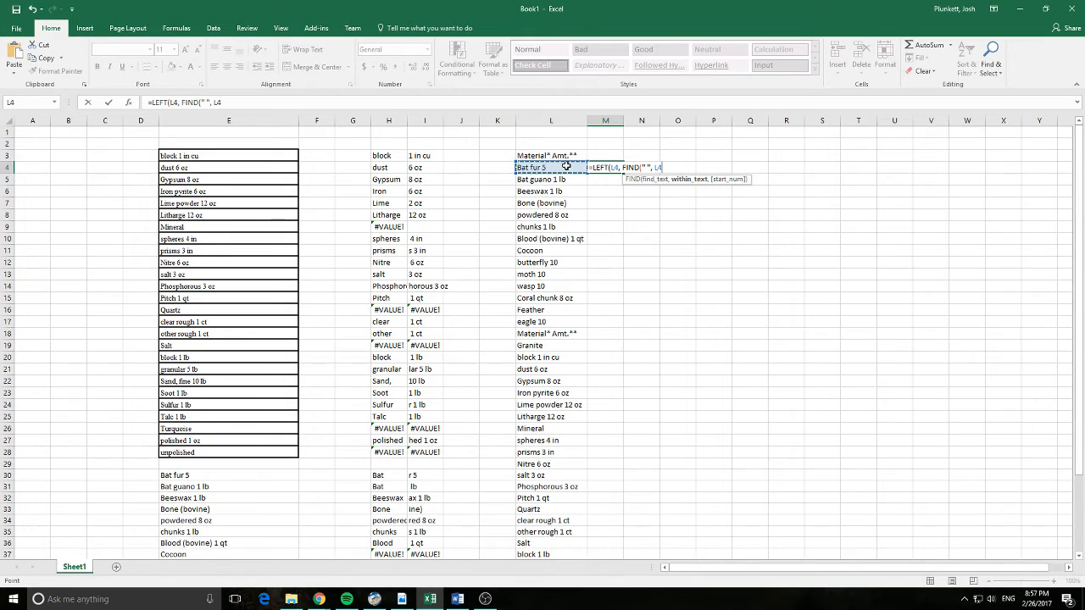
text()-1)
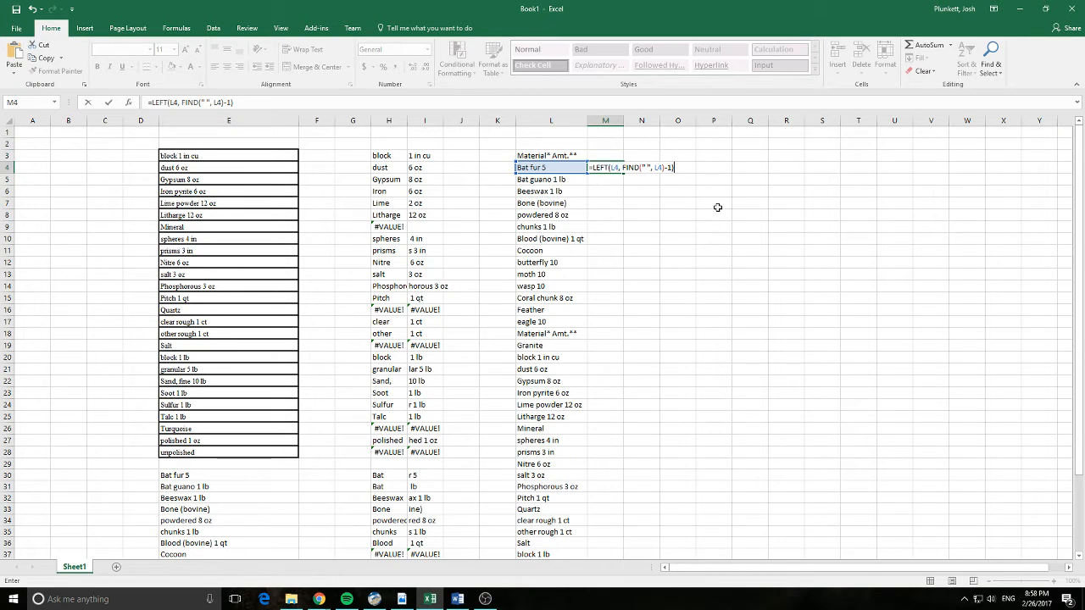
key(Return)
Fill the LEFT formula from M4 down column M to the end of the list and compare it with column L
click(609, 167)
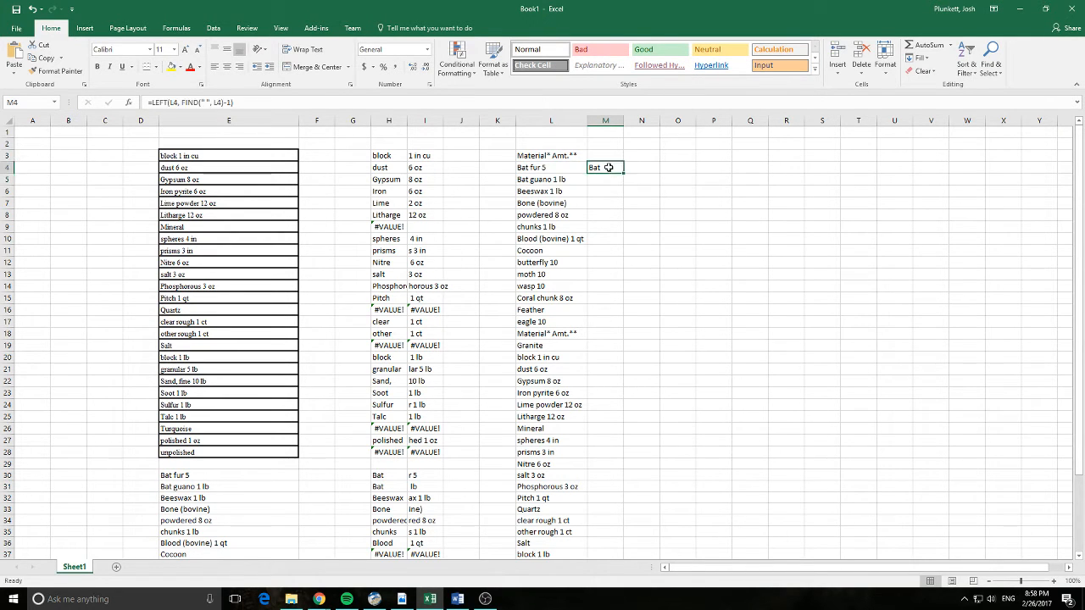
drag(621, 175, 625, 541)
scroll(839, 339, up, 3)
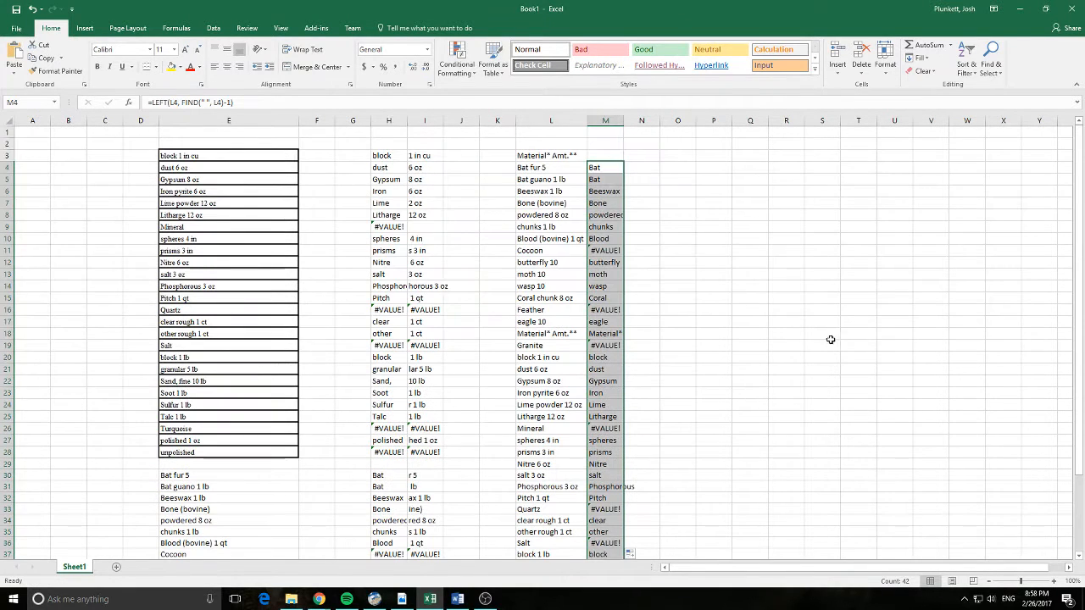
click(713, 251)
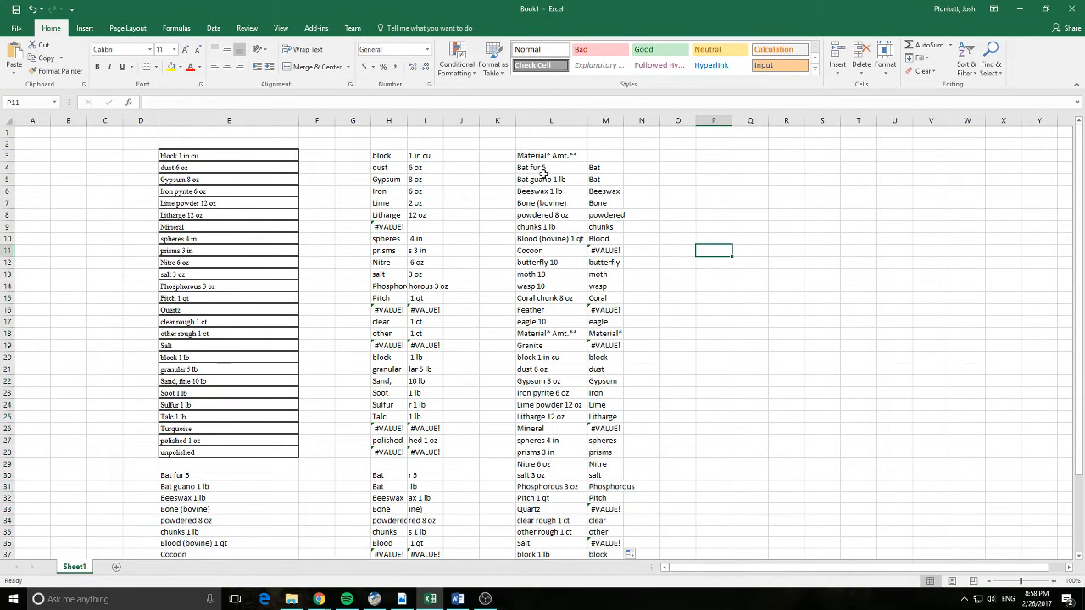
drag(543, 173, 539, 395)
click(734, 274)
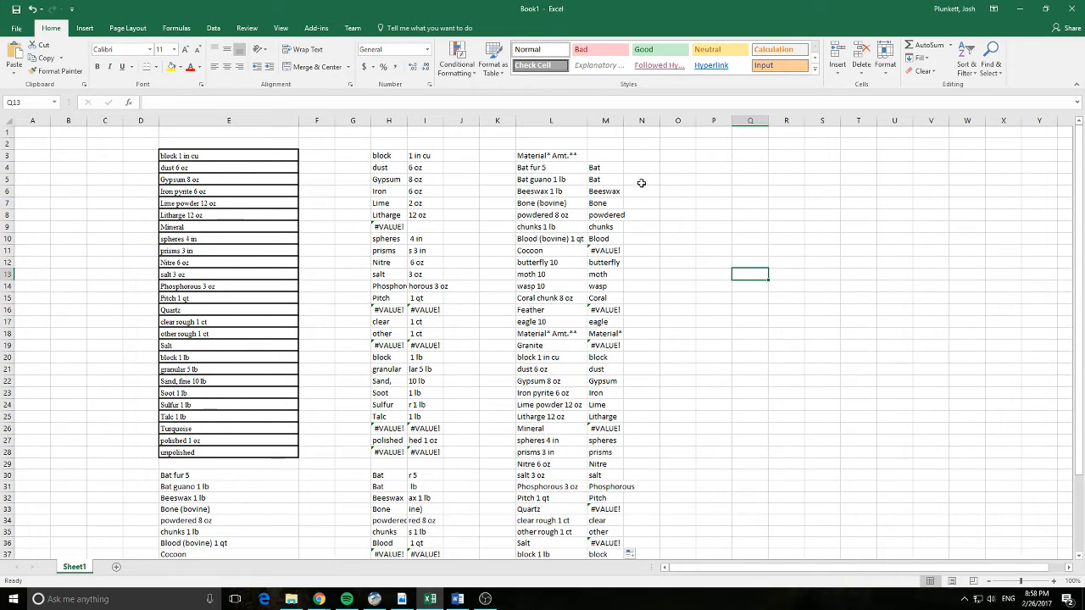
Enter the formula =RIGHT(L4, FIND(" ", L4)-1) in cell N4 to extract the ending of the bat fur entry
click(642, 155)
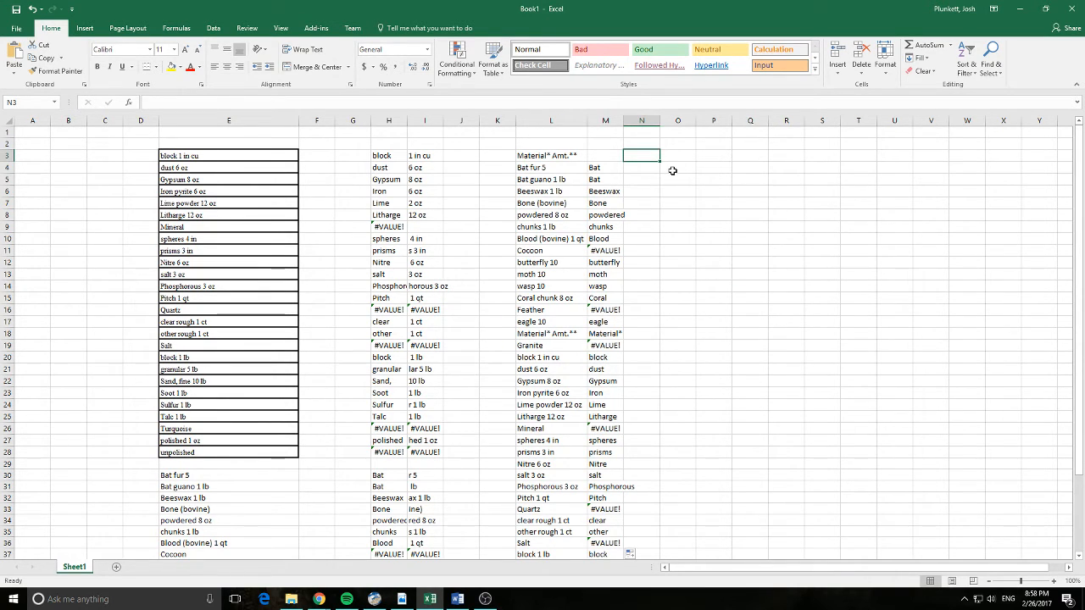
key(Return)
text(=R)
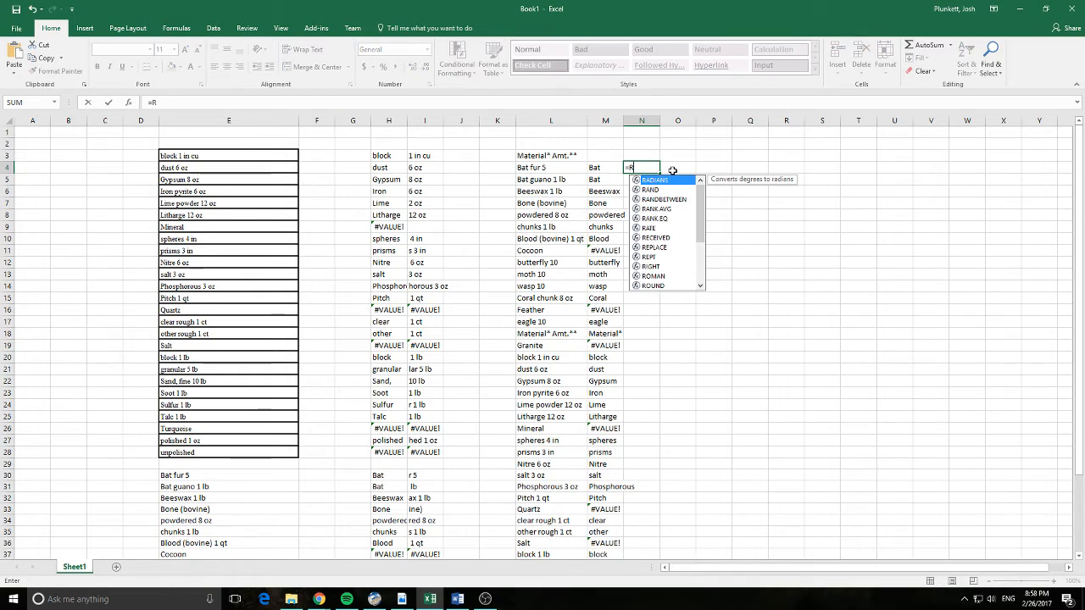
text(IGHT()
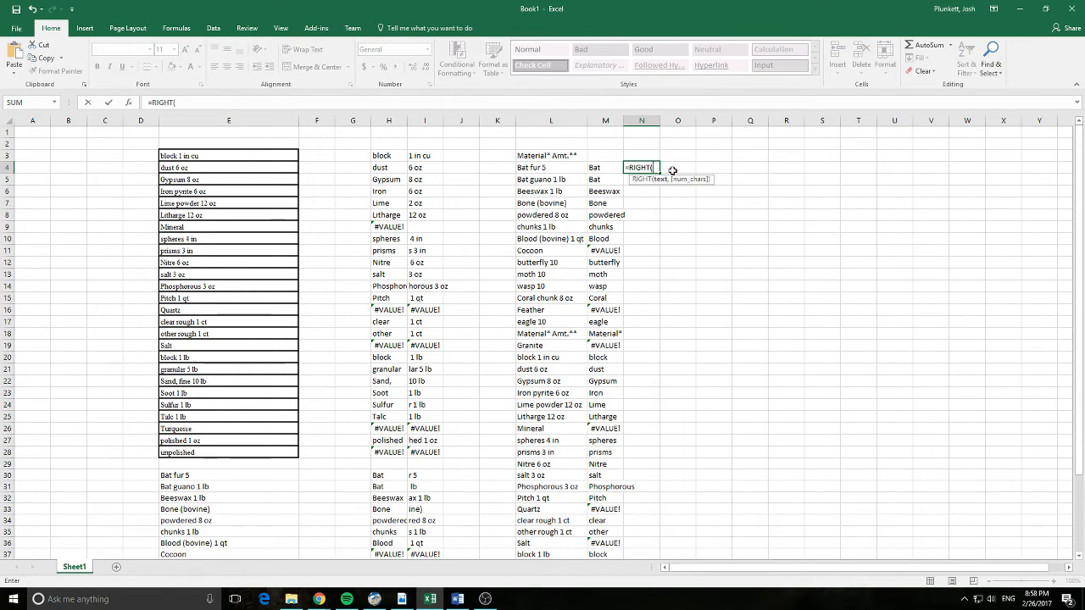
click(552, 168)
text(,)
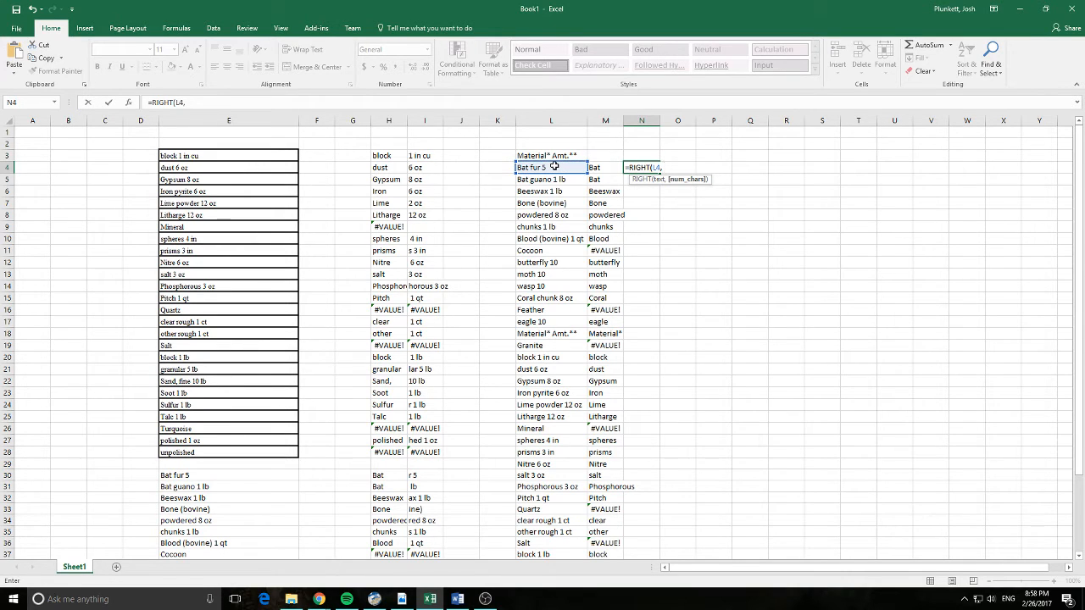
text( FIND()
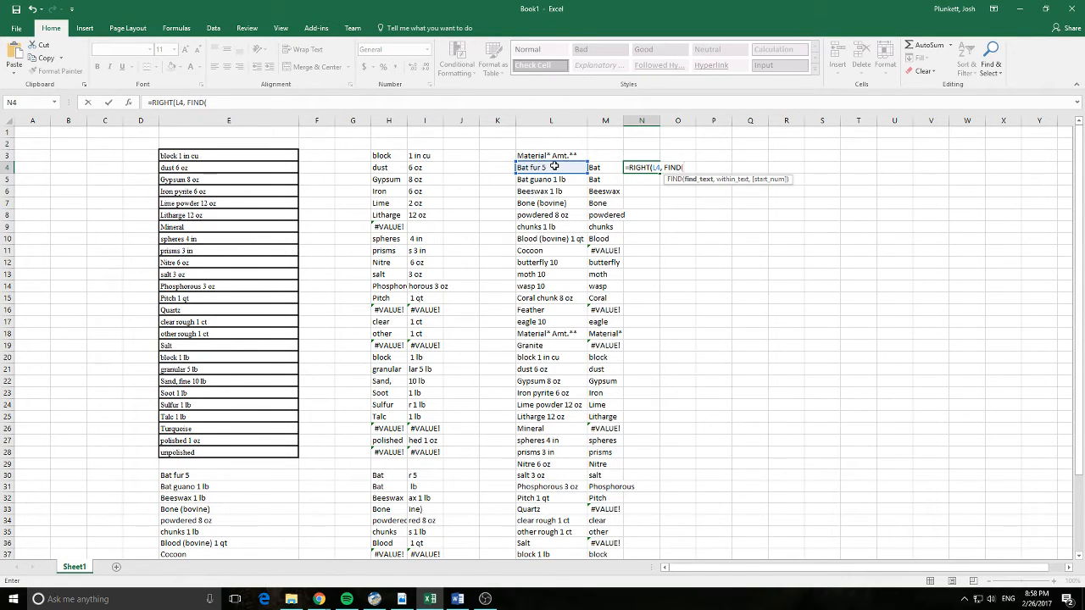
text(" ",)
click(554, 167)
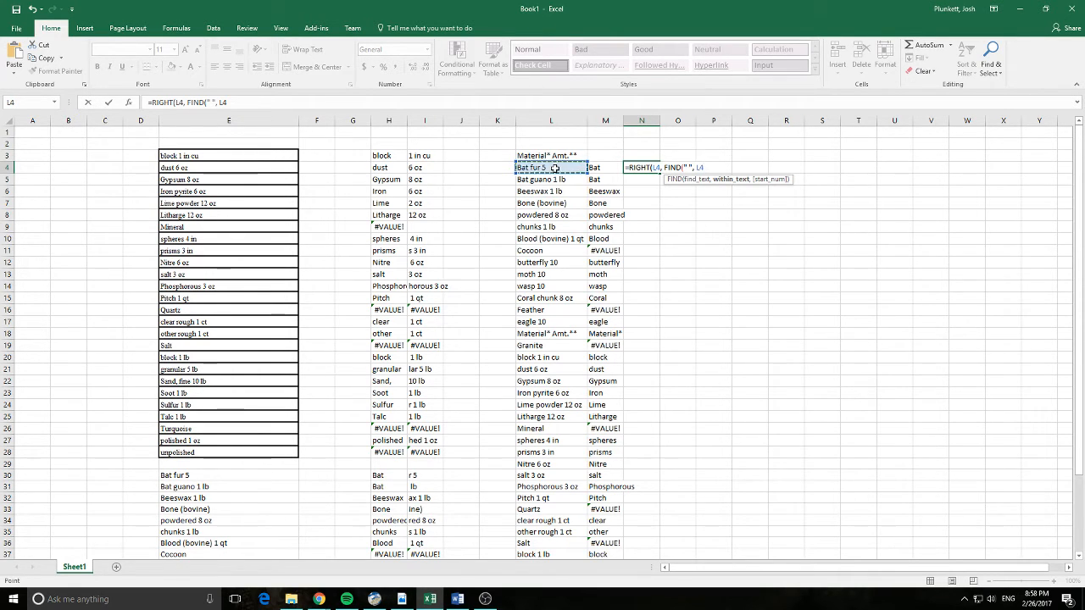
text()-)
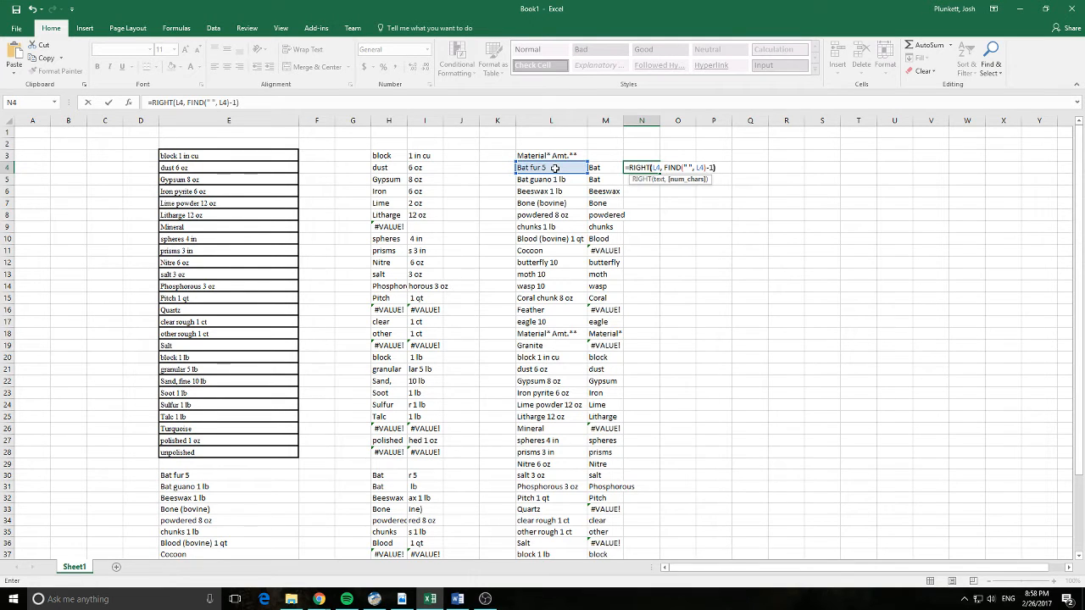
text(1))
key(Return)
Fill the RIGHT formula from N4 down column N to the end of the list
click(641, 167)
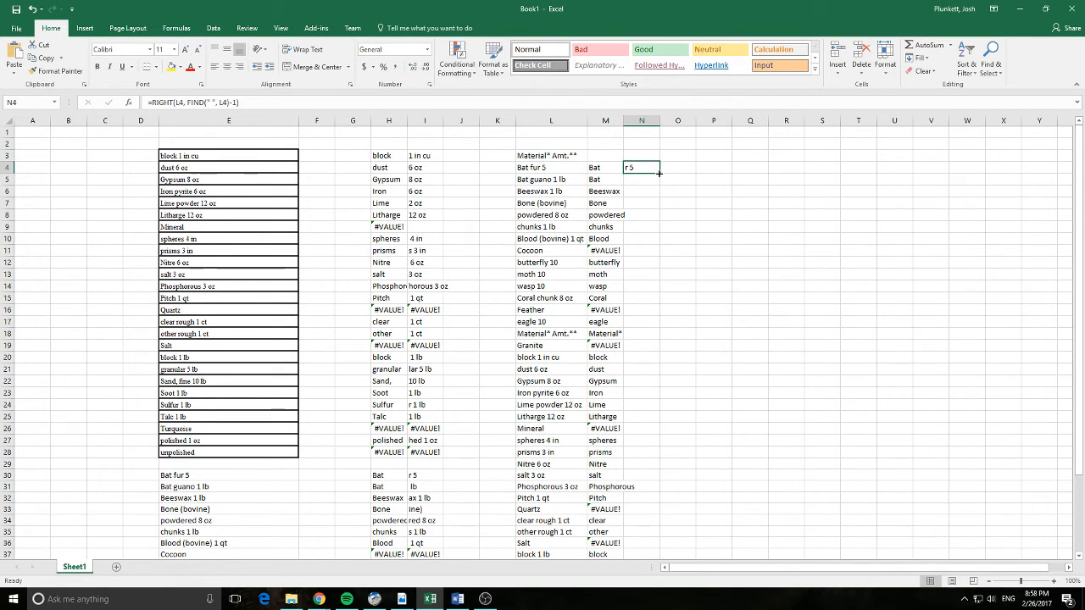
drag(660, 174, 652, 540)
scroll(720, 417, up, 3)
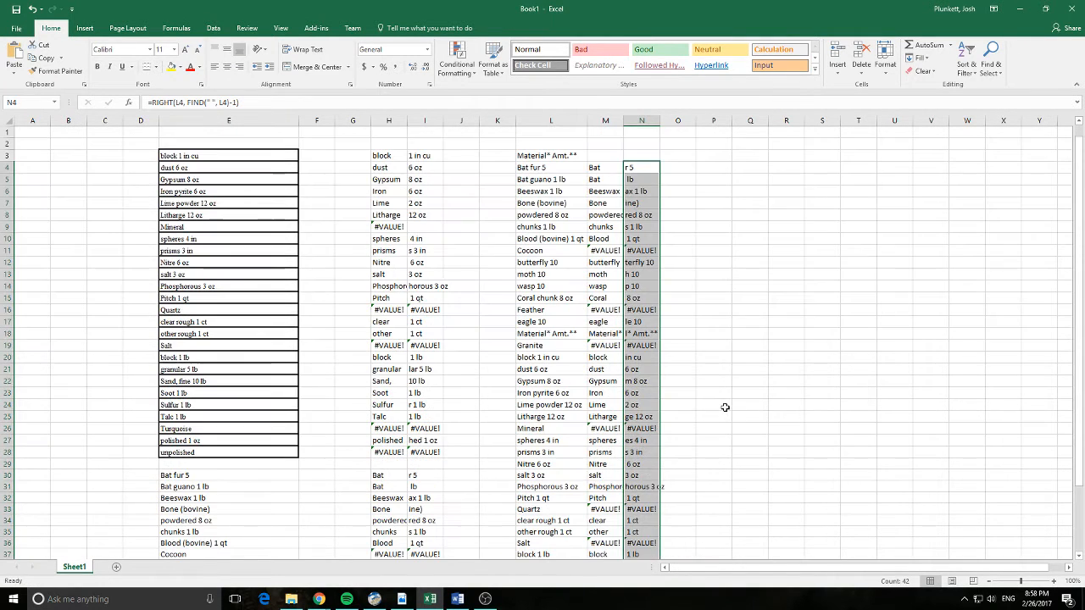
click(734, 335)
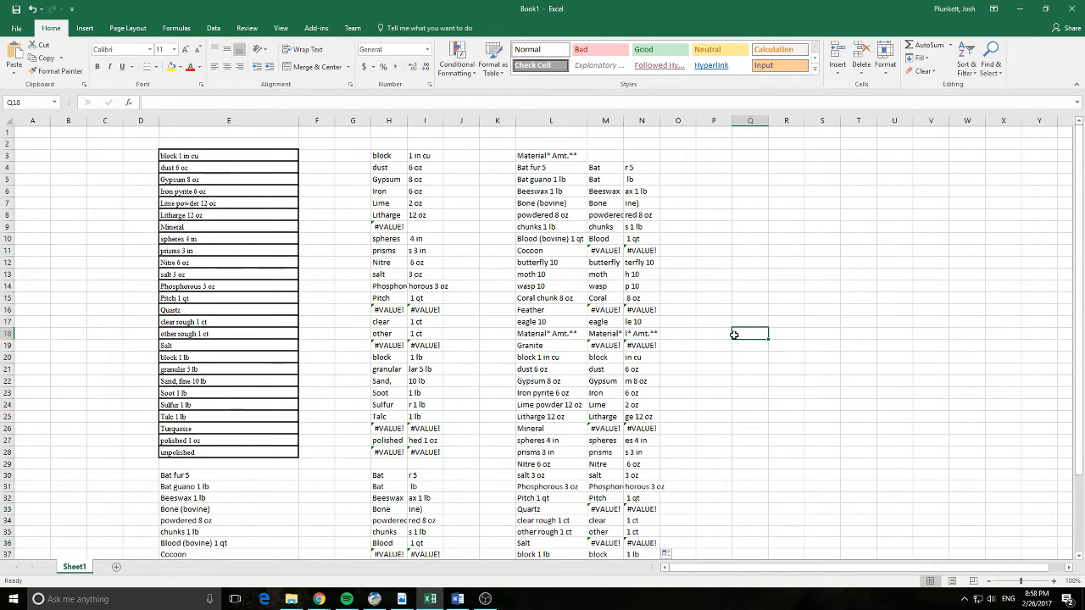
Examine the RIGHT formula results in column N against the source entries in column L, including the formula in N4
click(642, 299)
click(641, 368)
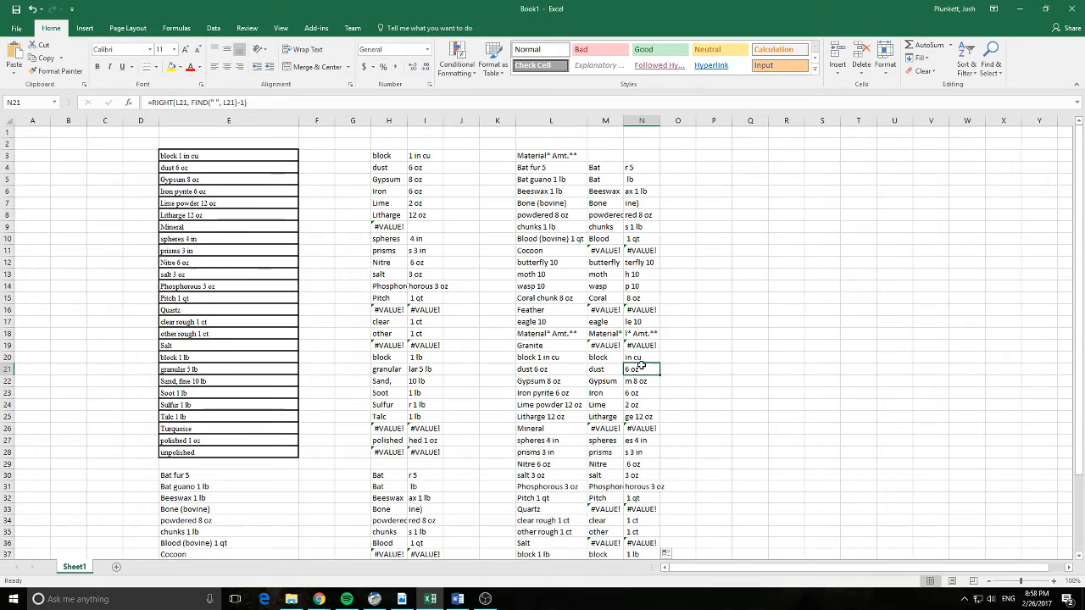
click(646, 382)
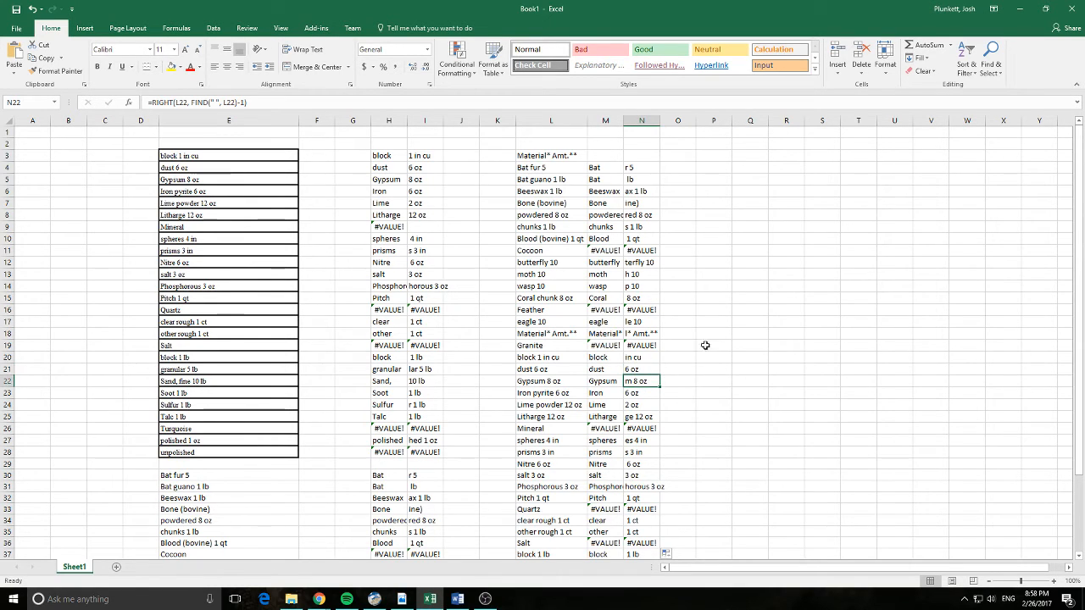
scroll(721, 352, down, 2)
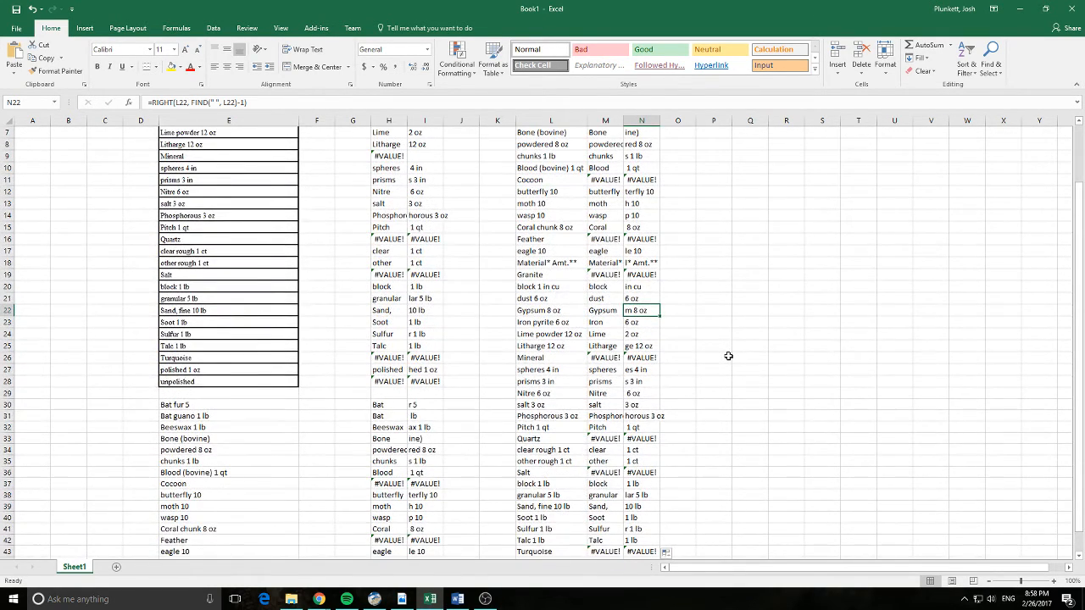
scroll(714, 351, up, 2)
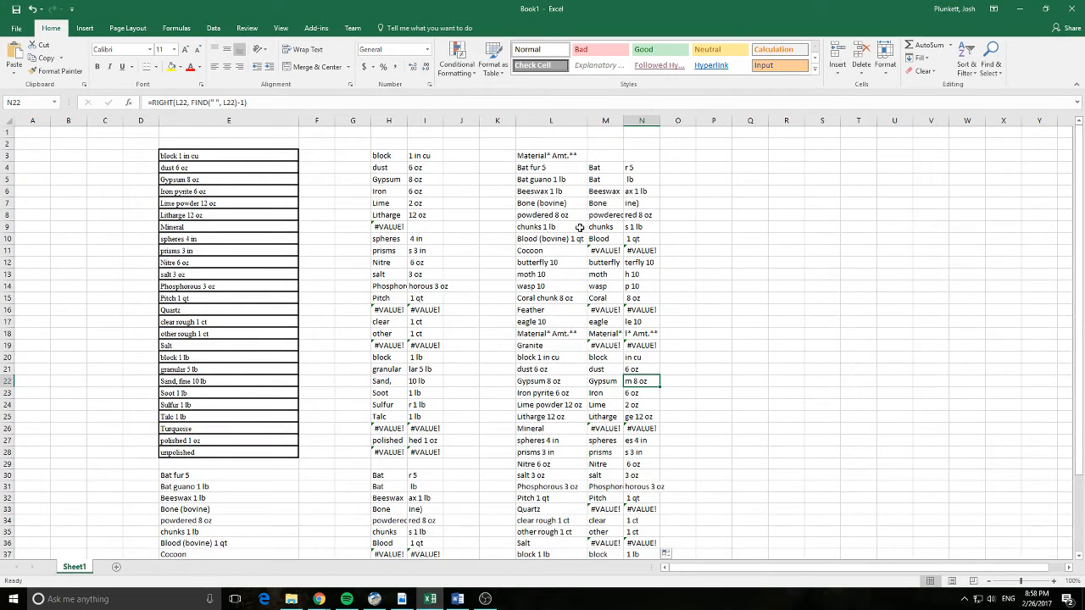
click(639, 169)
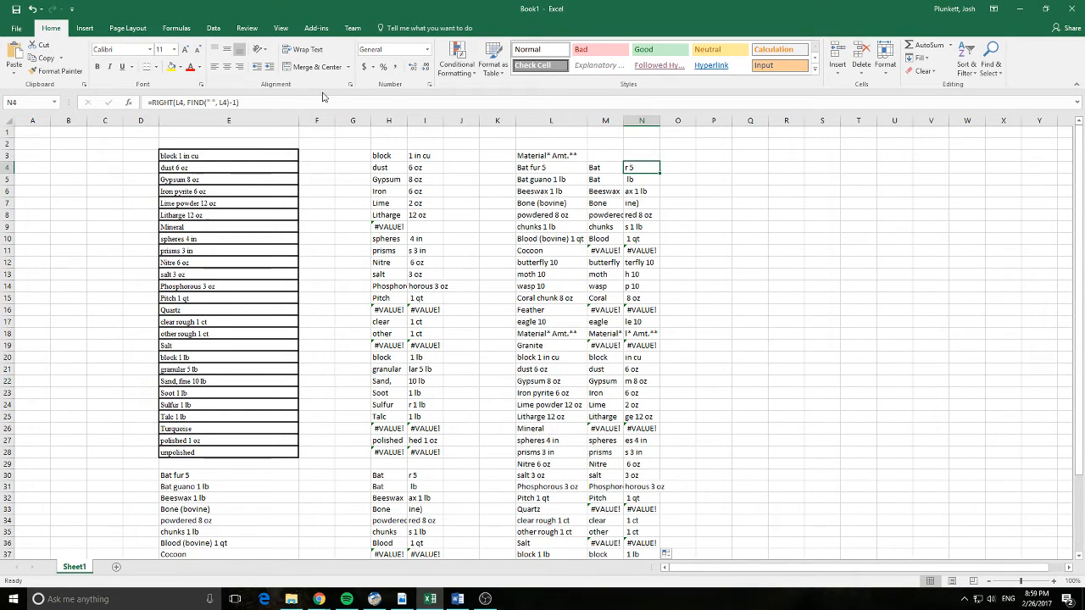
double_click(640, 169)
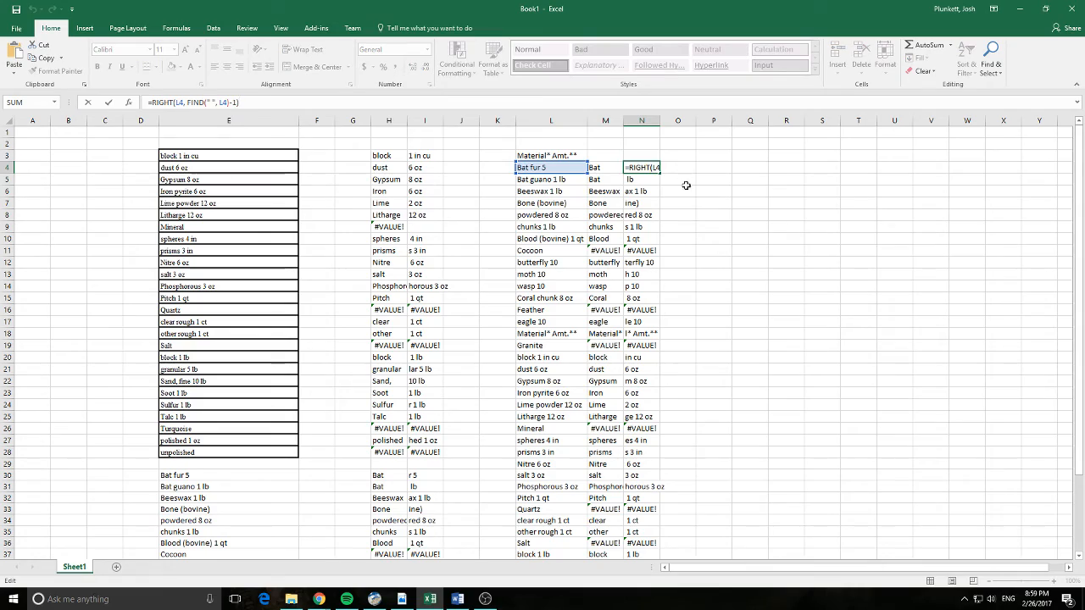
key(Escape)
Copy the formula results in columns M and N from row 4 down and paste them as values starting at P4
mouse_move(607, 155)
mouse_down()
mouse_move(625, 157)
mouse_move(623, 591)
mouse_move(651, 593)
mouse_move(630, 74)
mouse_move(628, 118)
mouse_move(598, 156)
mouse_up()
click(666, 538)
click(717, 314)
key(ctrl+c)
right_click(709, 156)
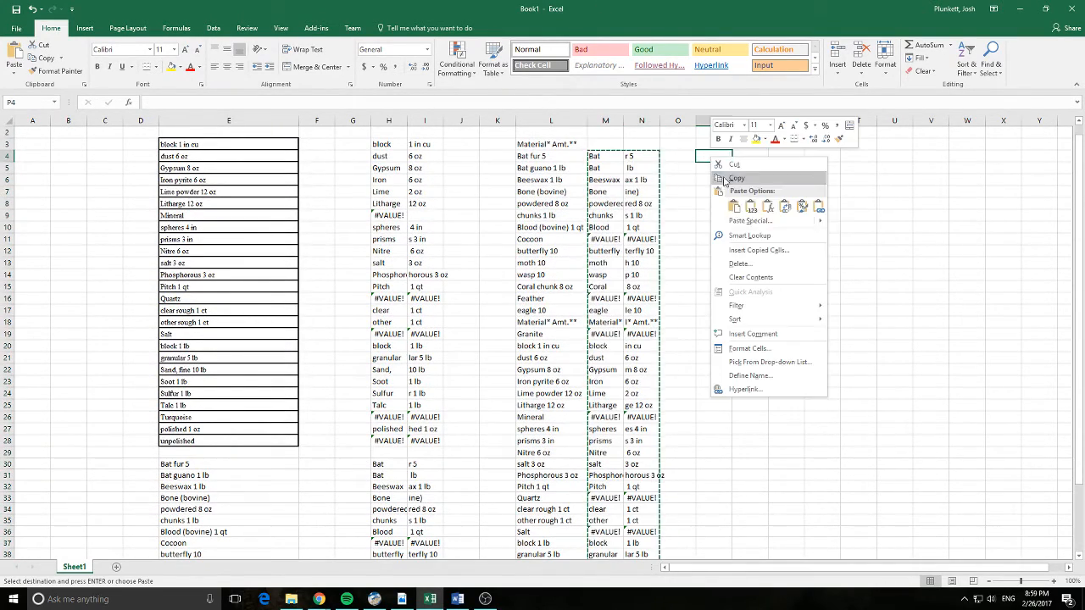
click(720, 225)
click(722, 191)
drag(722, 158, 726, 169)
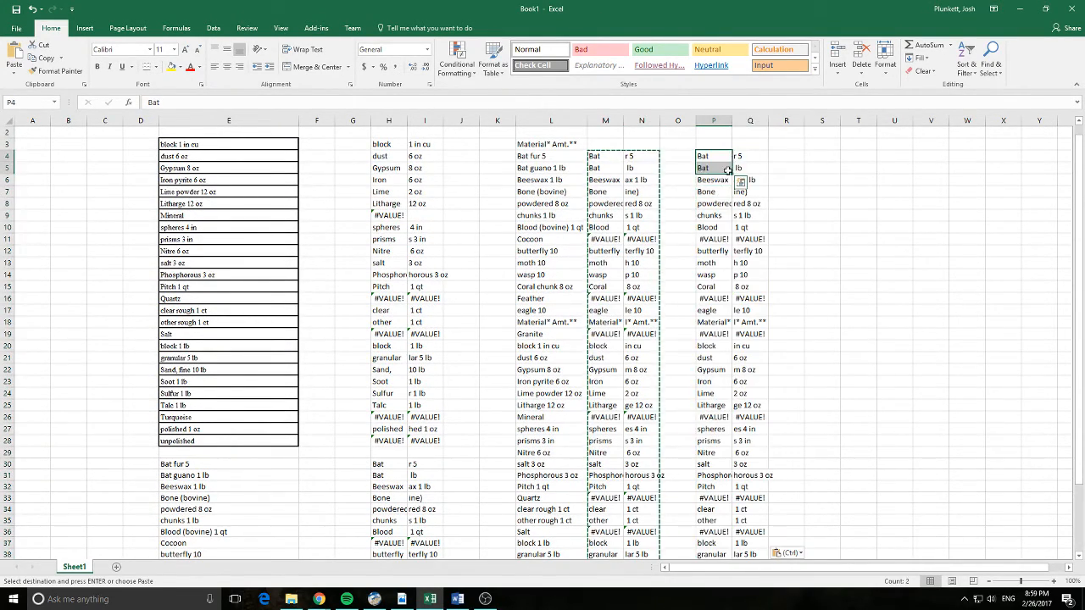
click(740, 157)
Complete the material names in the pasted list by setting P4 to "Bat fur" and P5 to "Bat guano"
click(702, 156)
click(334, 102)
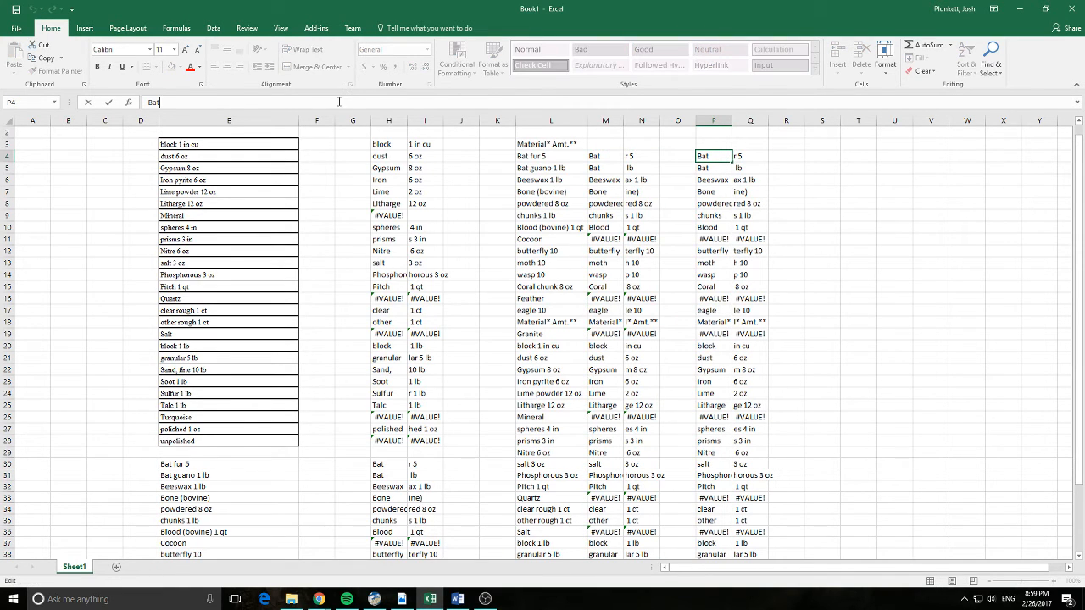
key(Return)
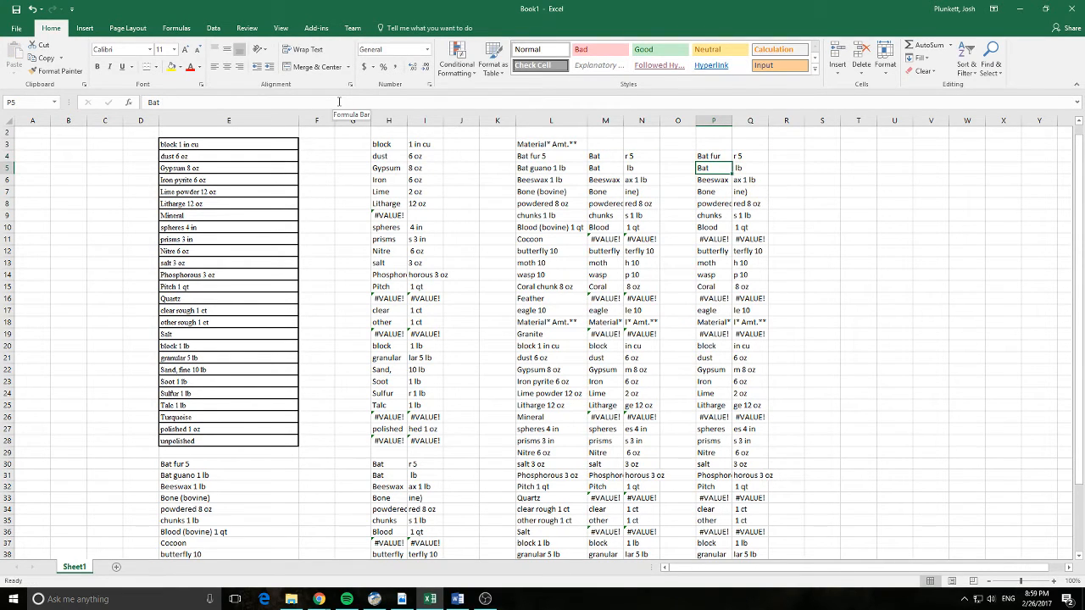
click(305, 103)
text(guanro)
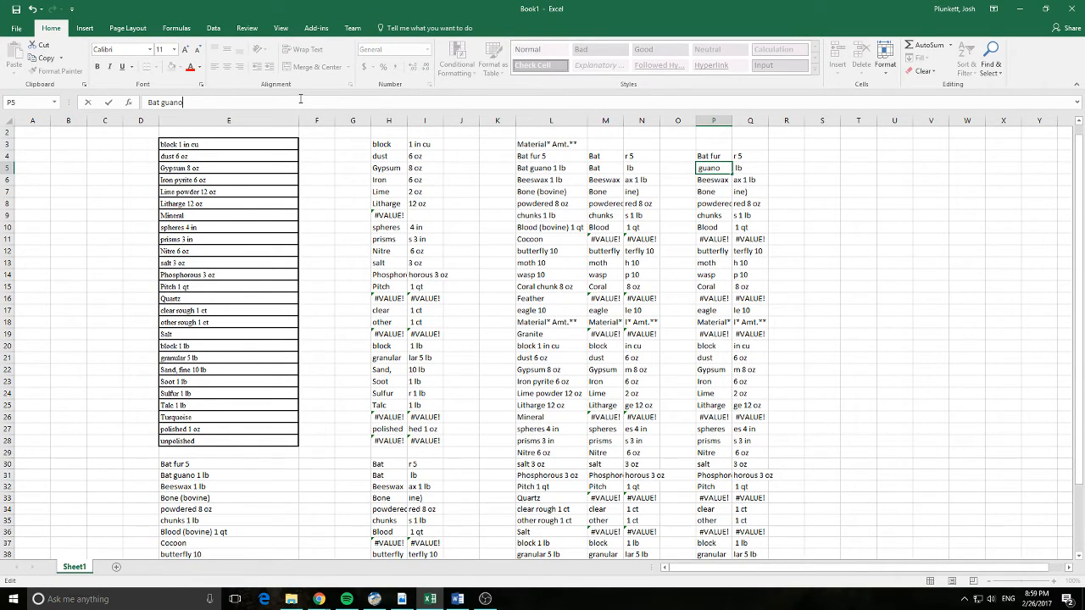
key(Return)
Correct the pasted amounts by setting Q5 to "1 lb" and Q4 to 5
key(Right)
key(Up)
key(Up)
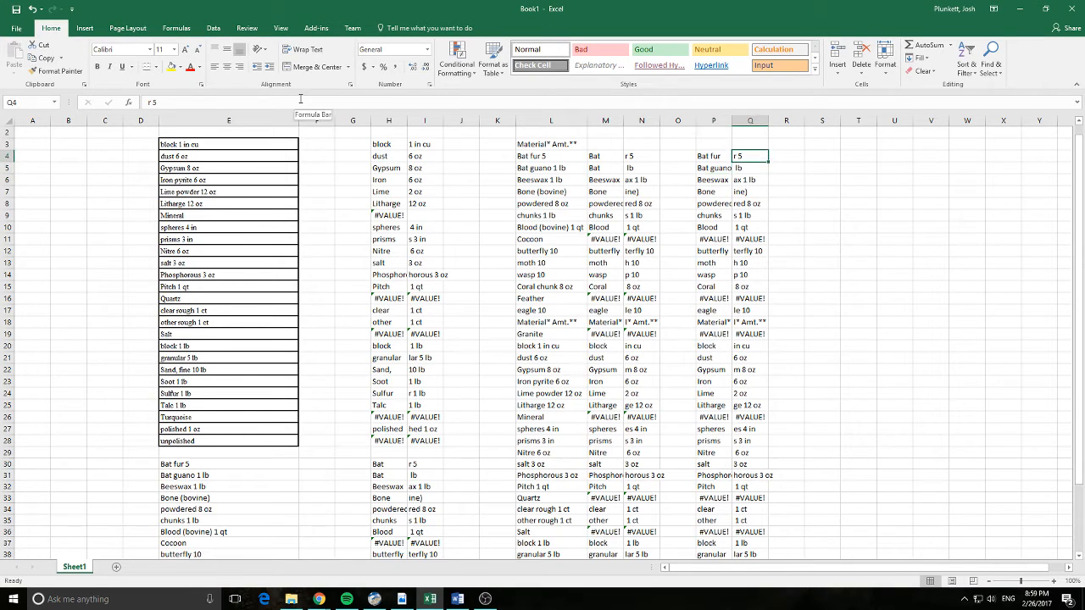
key(Down)
text(1)
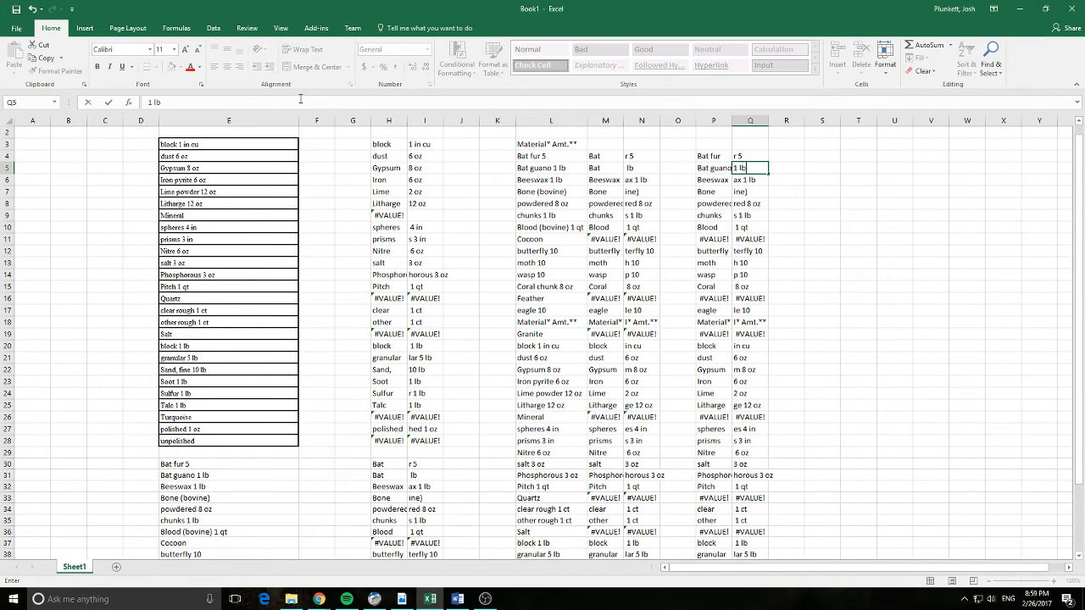
text( lb)
key(Up)
text(5)
key(Return)
Look down the pasted amounts in column Q and set the block amount in Q20 to "1 in cu"
drag(771, 180, 750, 441)
scroll(859, 346, down, 5)
drag(747, 275, 767, 411)
scroll(815, 243, up, 3)
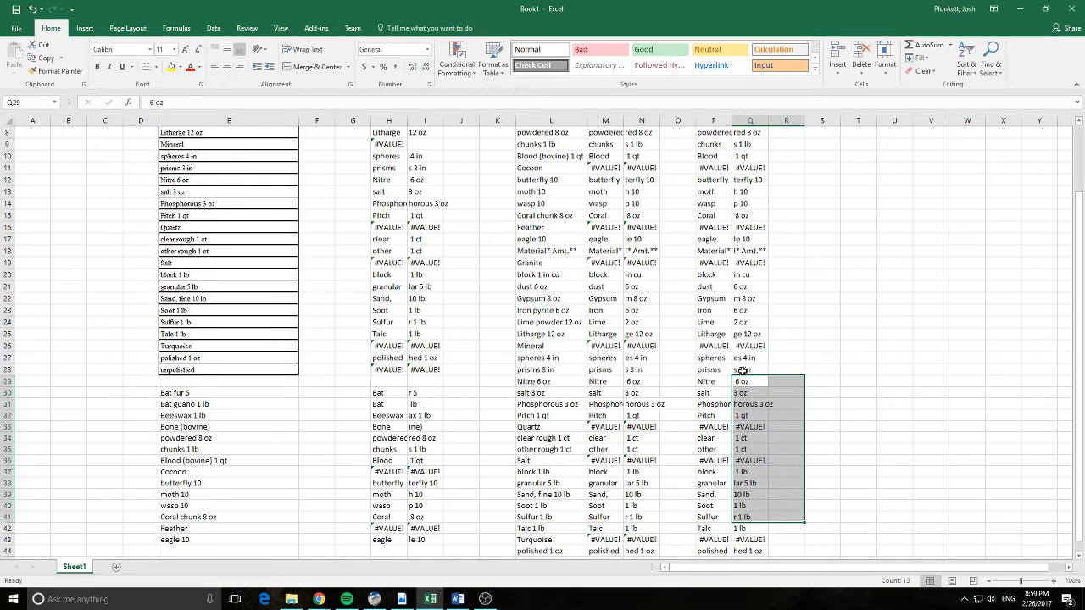
click(750, 276)
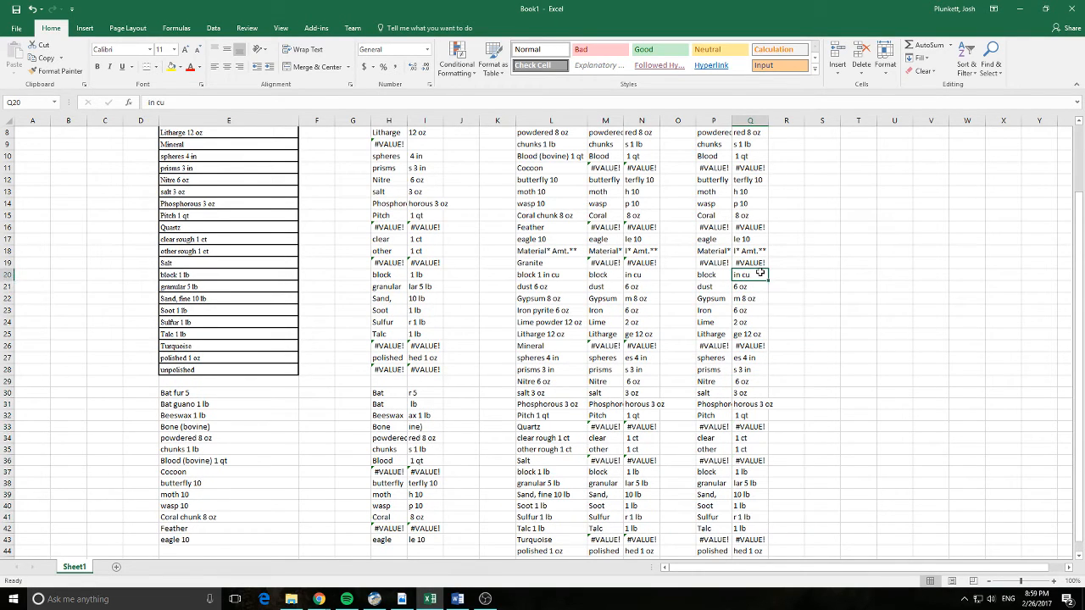
text(1 l)
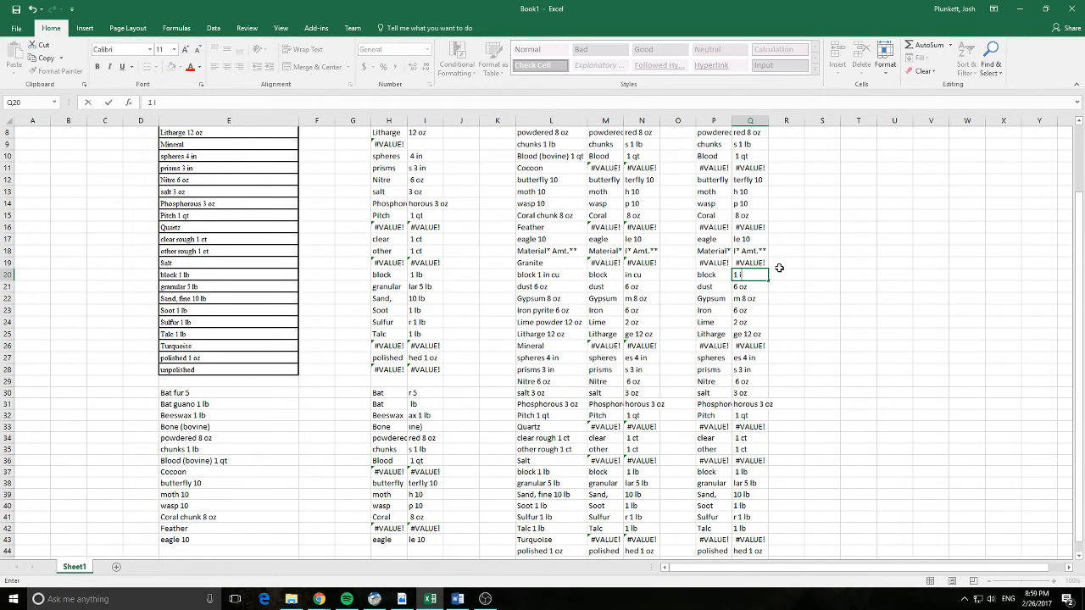
text(n cu)
key(Return)
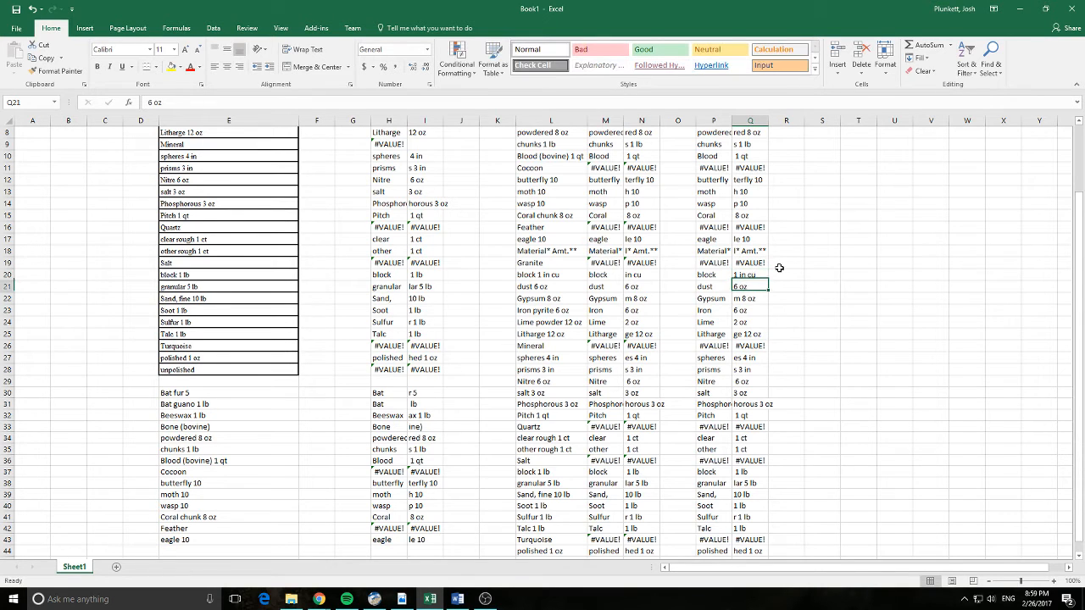
Clear the #VALUE! errors from cells P19 and Q19 in the Granite row
click(712, 263)
drag(712, 263, 742, 264)
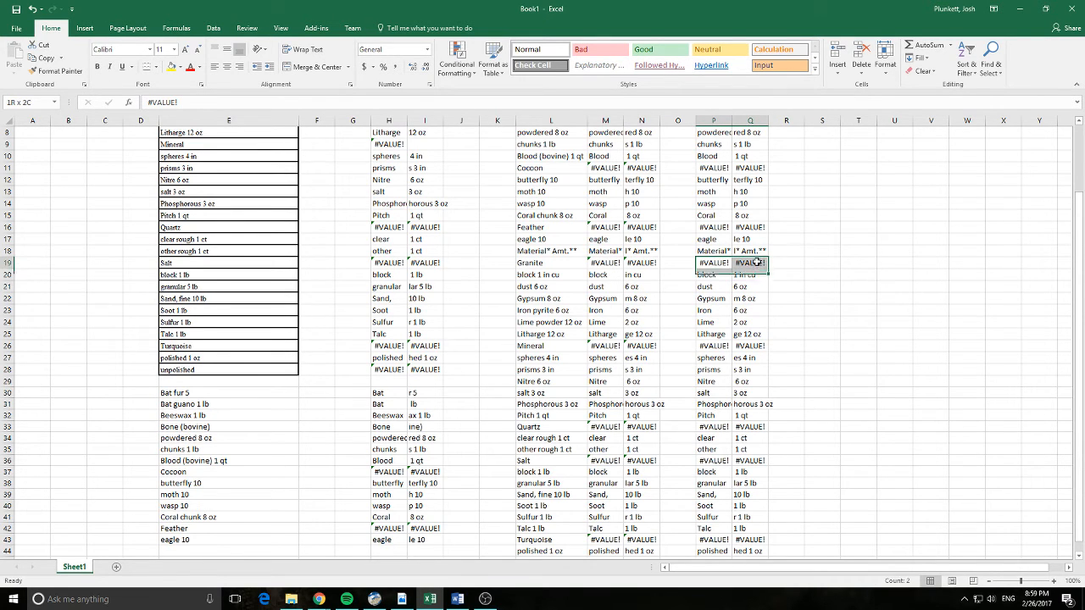
key(Delete)
scroll(776, 364, down, 5)
scroll(763, 399, up, 7)
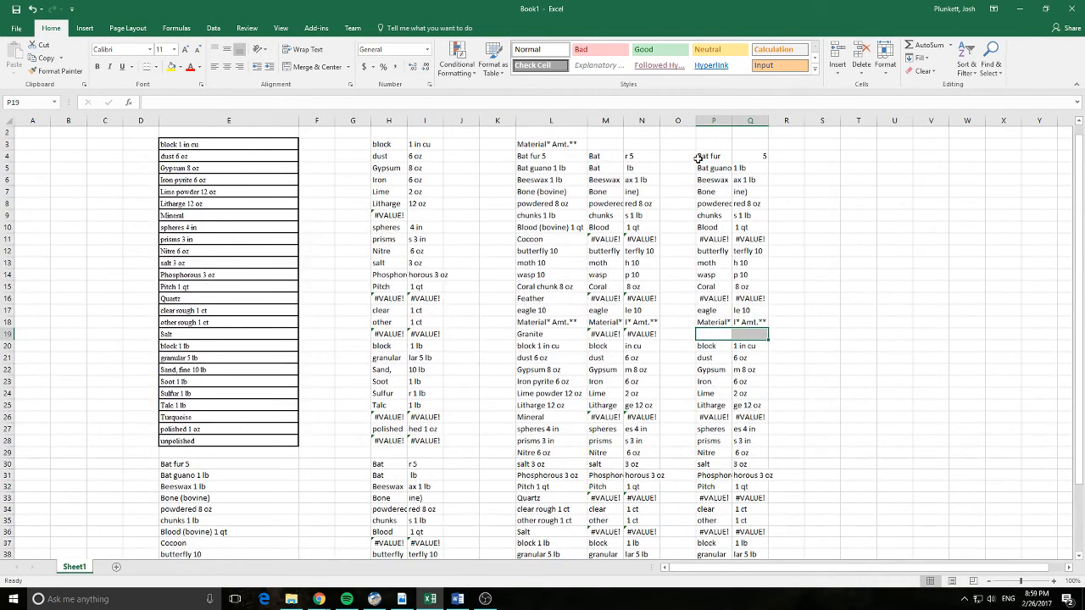
Try copying P4:Q18 into the Cost column of the Word document's table that starts with cherry, undo the paste, and return to Excel
drag(701, 156, 738, 324)
key(ctrl+c)
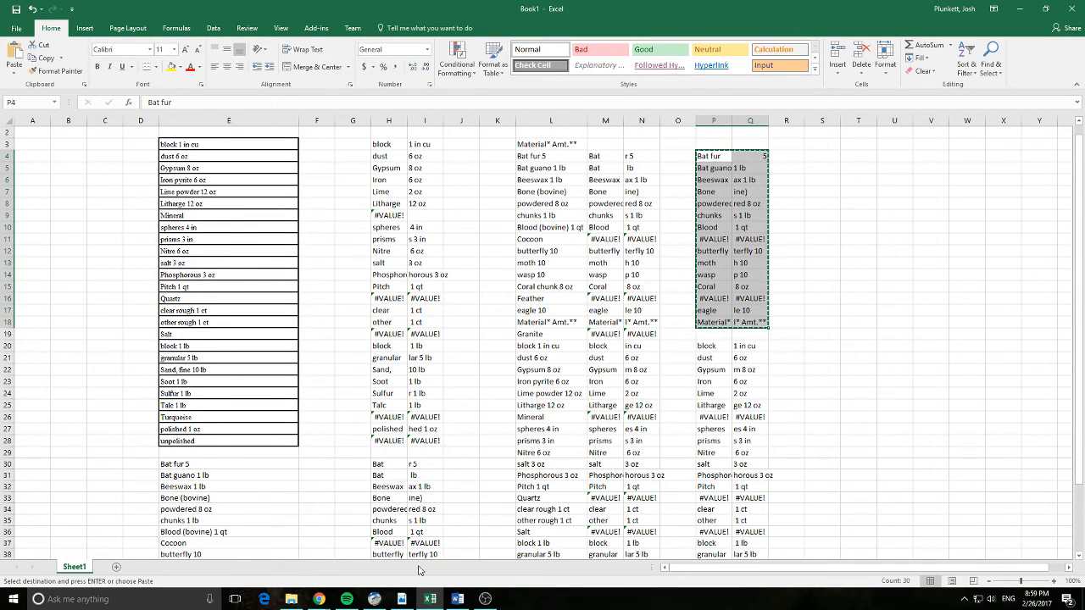
click(458, 599)
scroll(576, 359, down, 3)
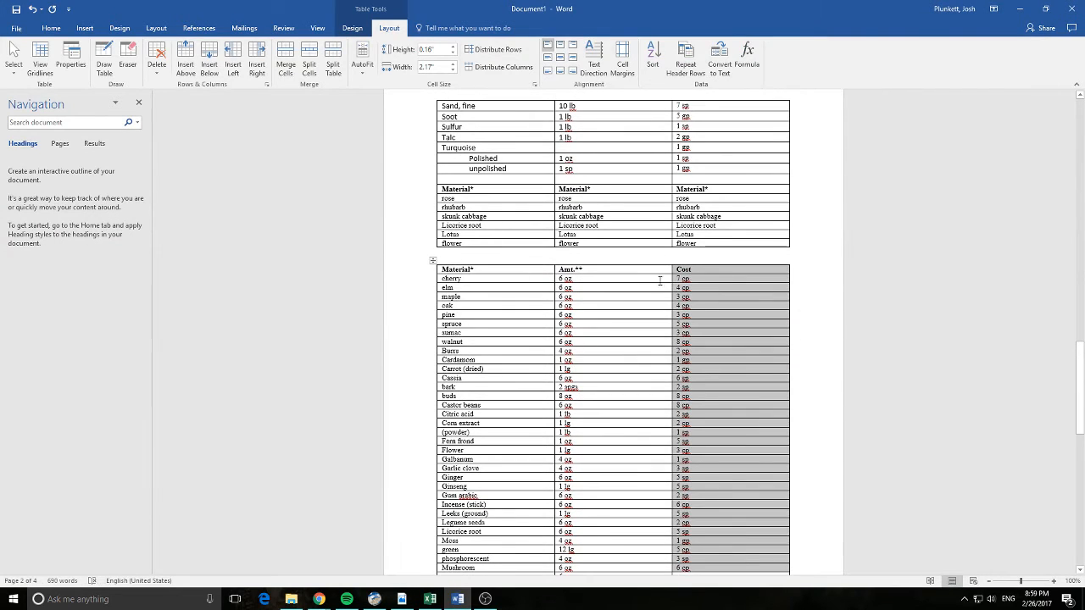
drag(678, 273, 720, 464)
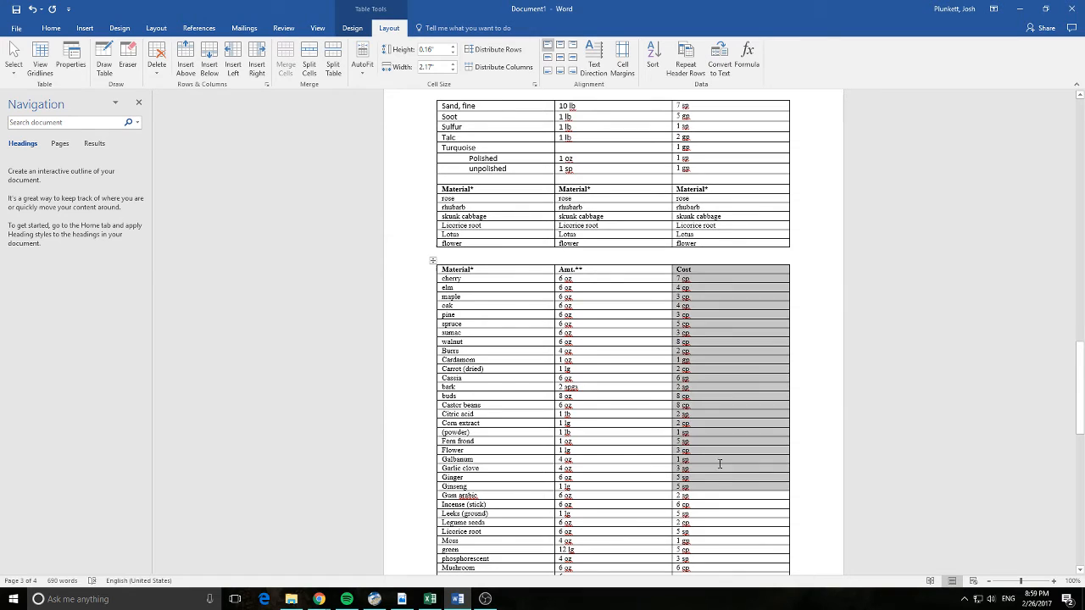
key(ctrl+v)
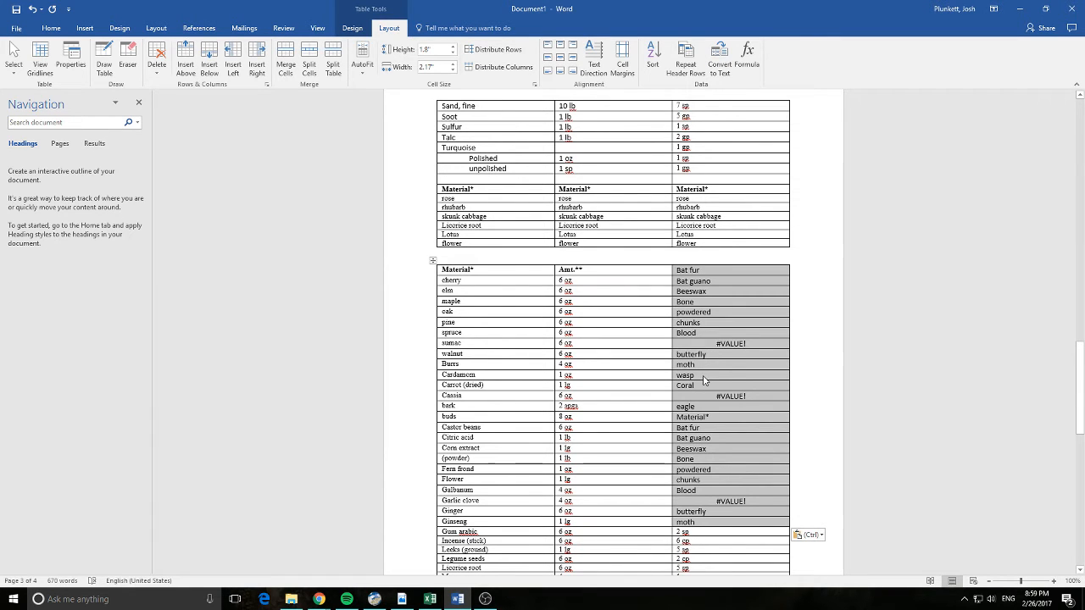
key(ctrl+z)
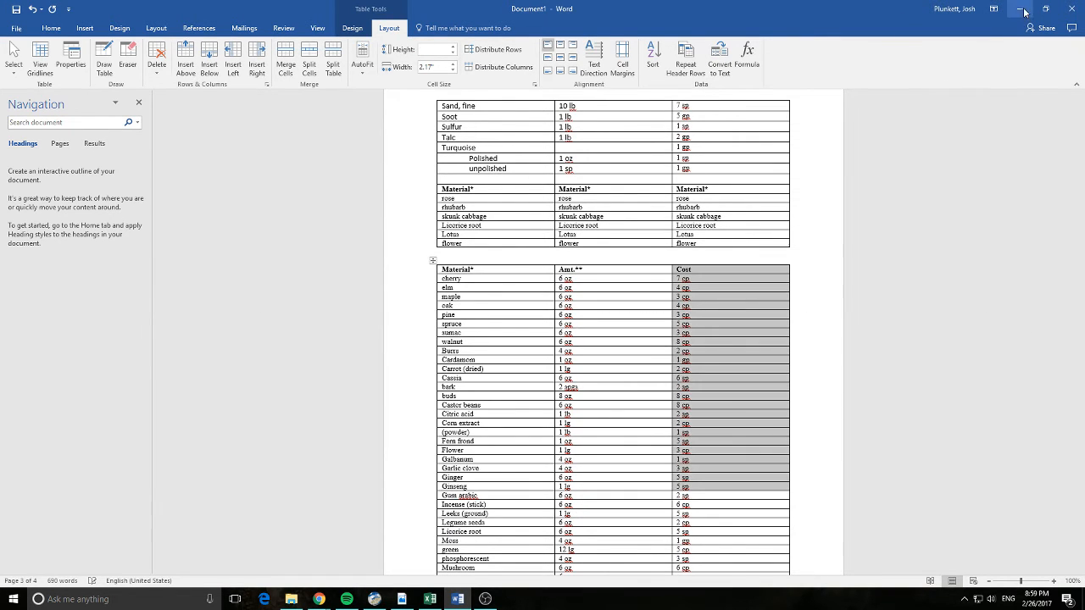
click(1018, 9)
scroll(776, 259, up, 1)
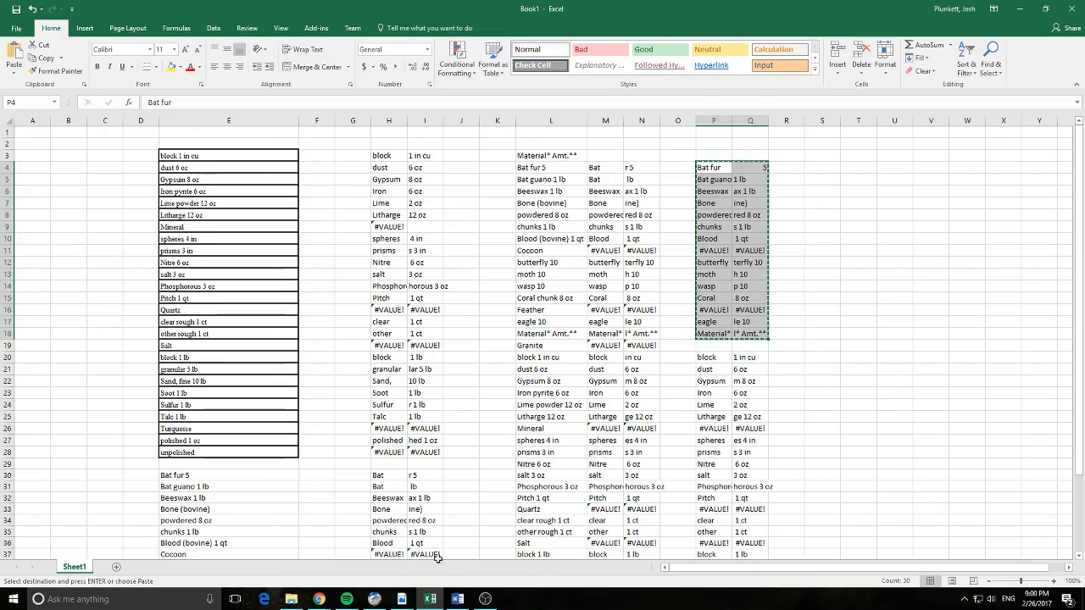
Copy the Word table rows from METALS through the Amber powder row into the Components Cache Overview in Realm Works
click(458, 599)
scroll(592, 356, up, 2)
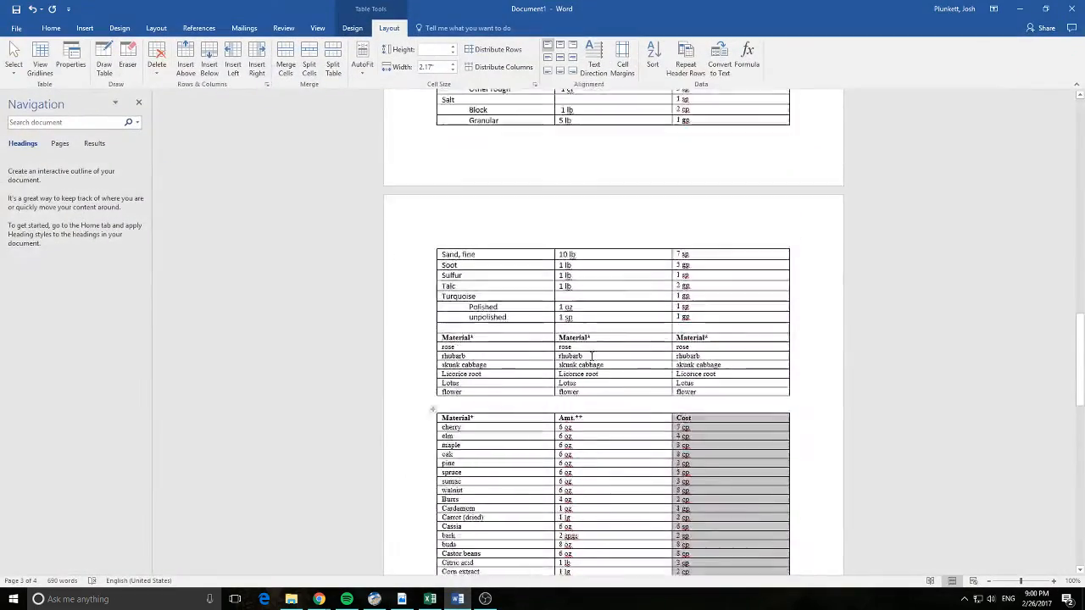
scroll(591, 356, up, 15)
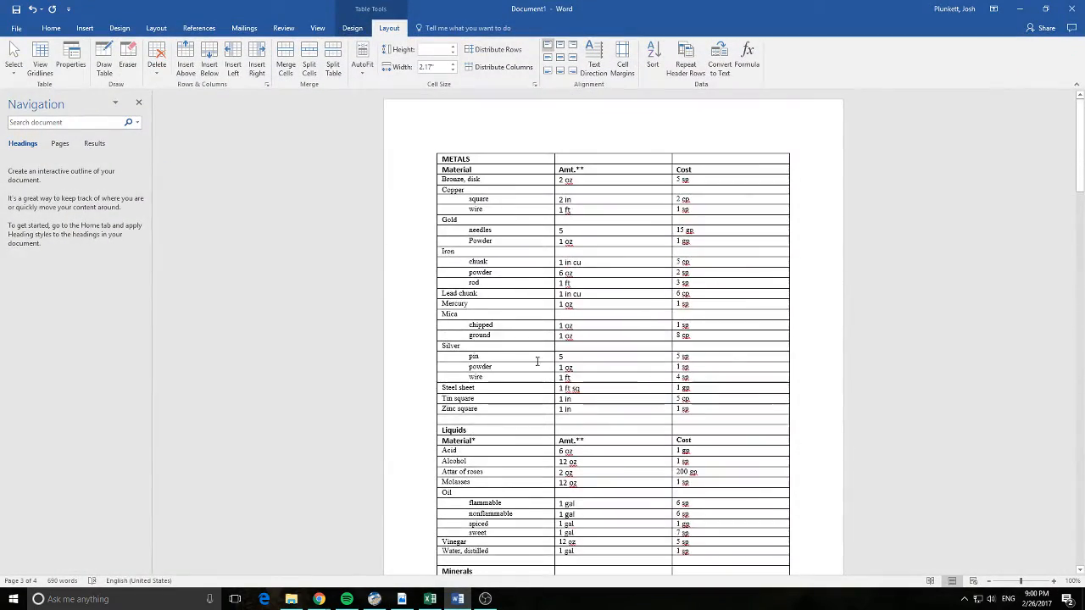
drag(496, 158, 619, 446)
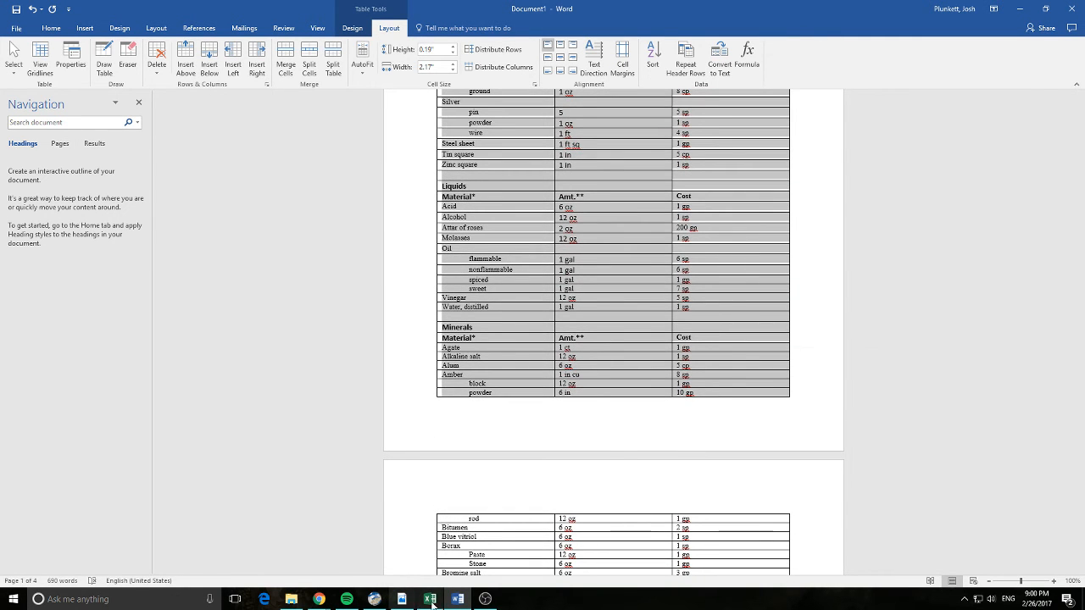
click(374, 599)
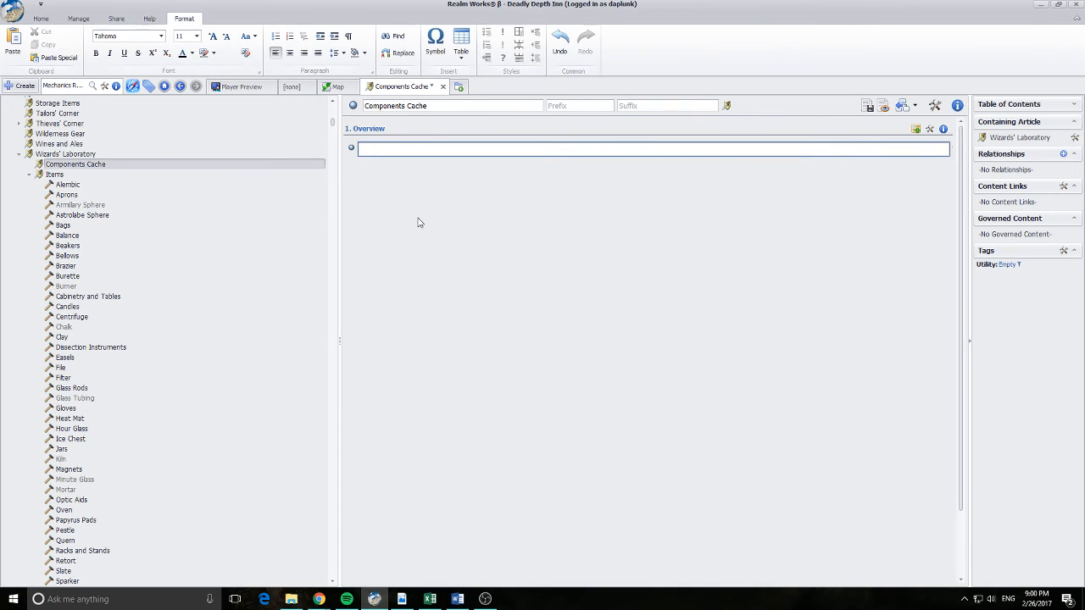
key(ctrl+v)
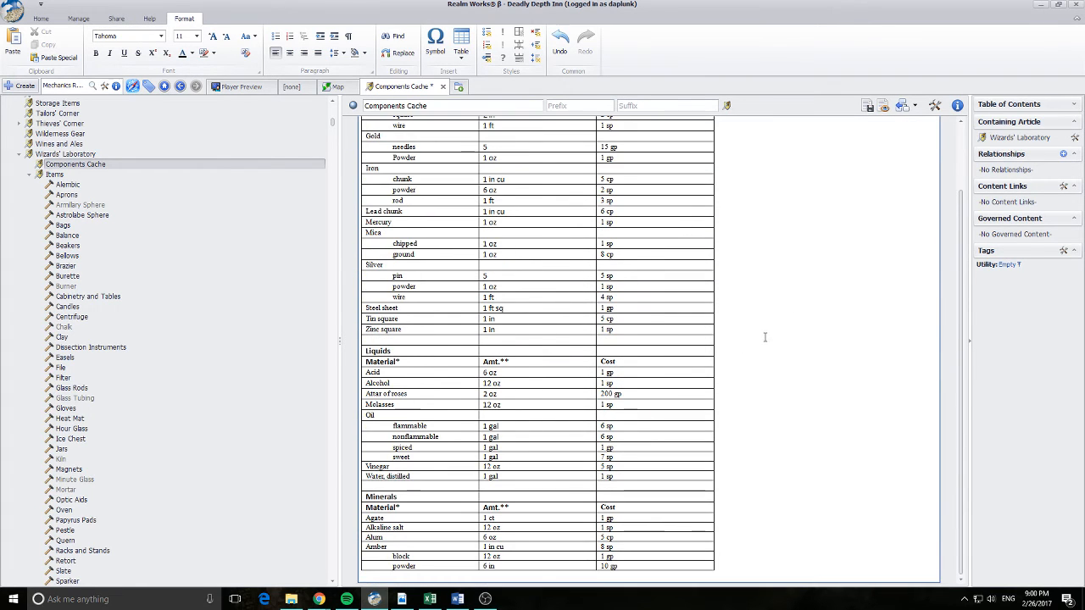
click(395, 148)
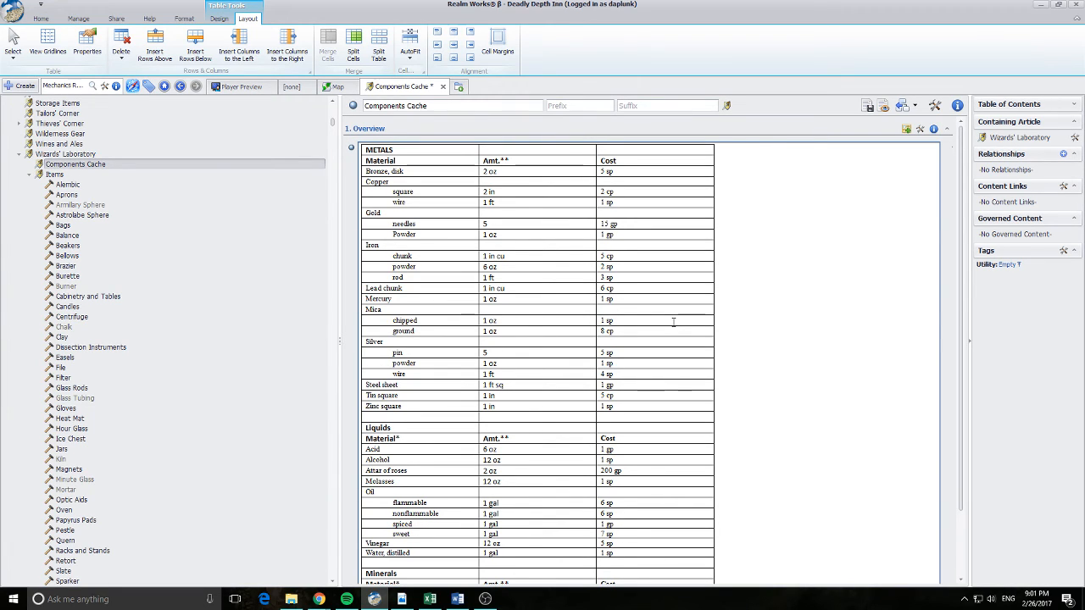
Switch to the catalogue PDF in Acrobat Reader and browse to the last Wizards' Laboratory page, after page 49
click(402, 599)
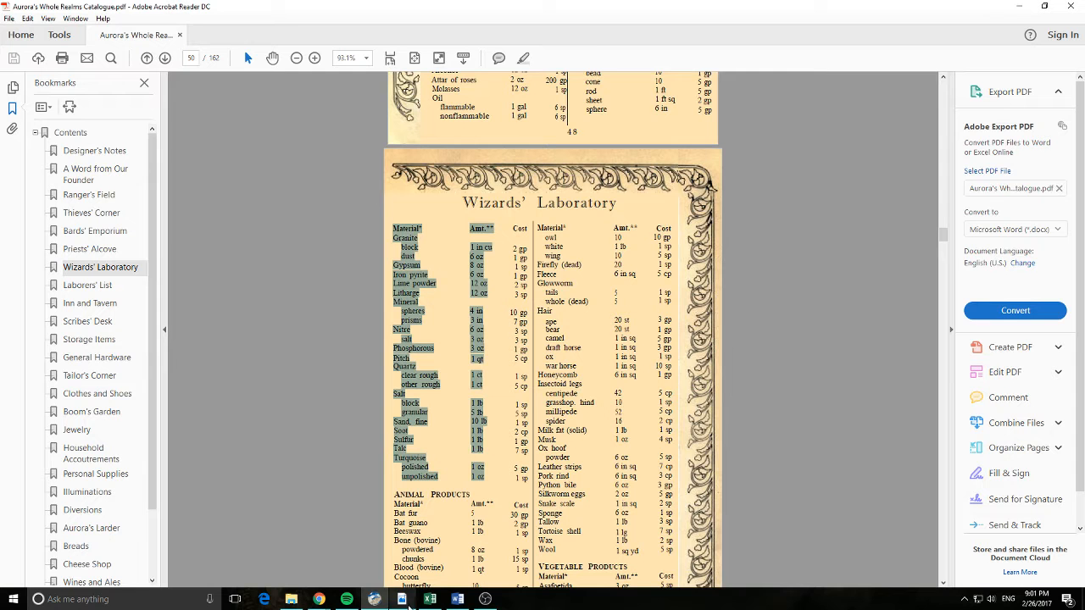
click(576, 329)
drag(541, 229, 625, 425)
scroll(626, 437, down, 4)
scroll(628, 380, up, 2)
scroll(604, 386, down, 4)
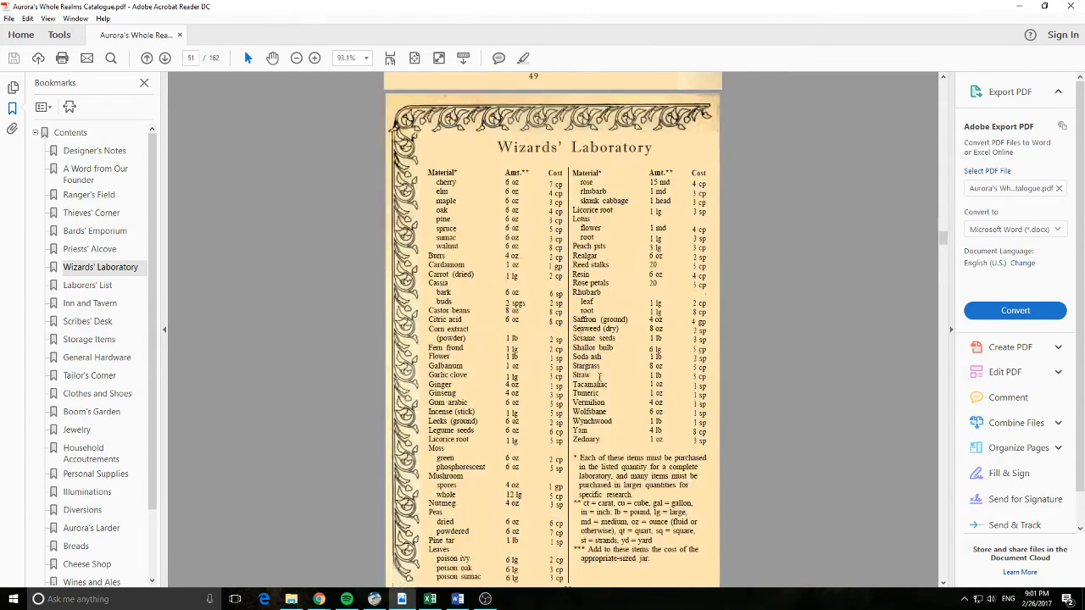
Examine how the Material and Amt. columns of both lists on this page can be selected separately, and return to Realm Works
drag(573, 175, 626, 428)
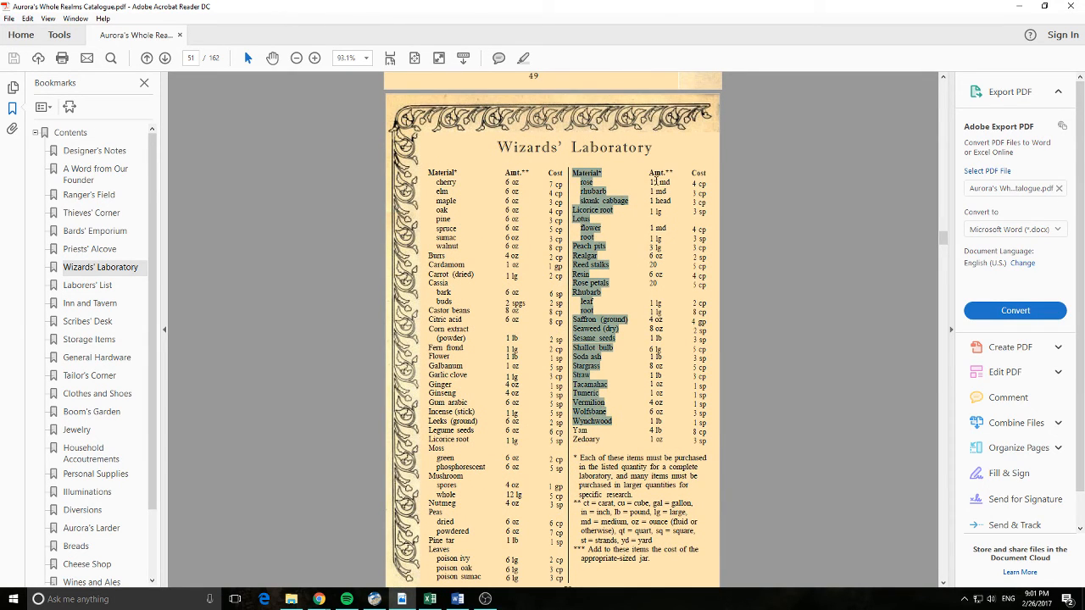
drag(654, 174, 670, 442)
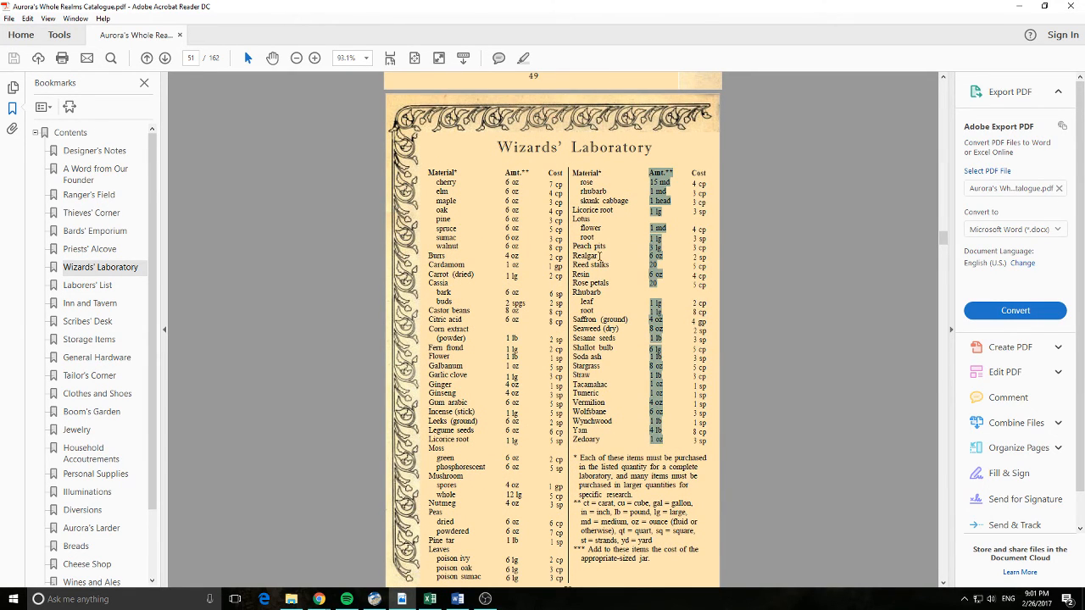
drag(430, 174, 485, 579)
click(504, 182)
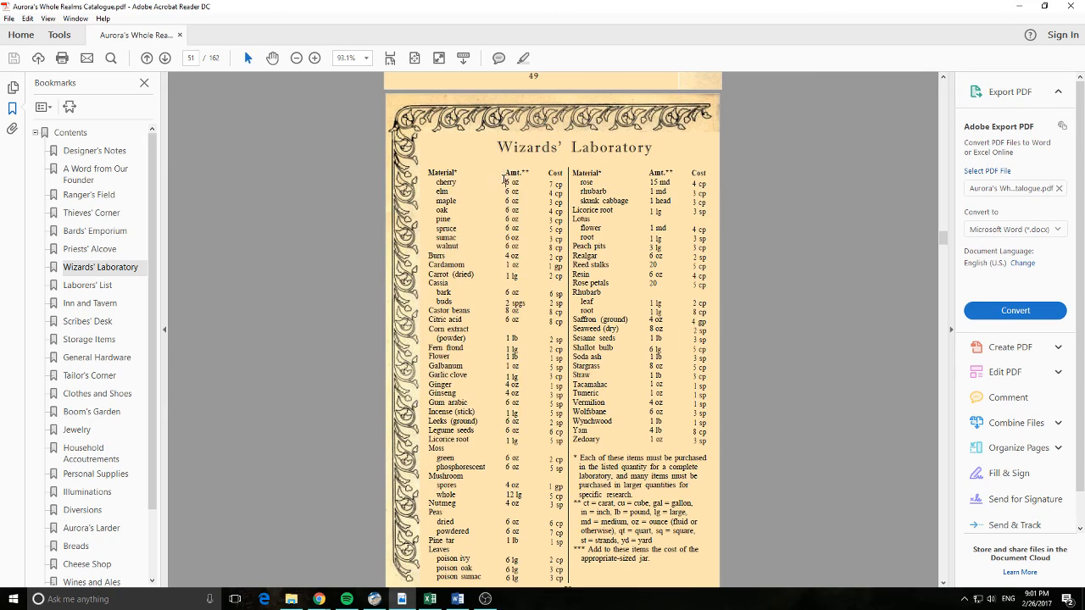
drag(506, 174, 516, 468)
scroll(538, 242, down, 3)
scroll(549, 254, up, 7)
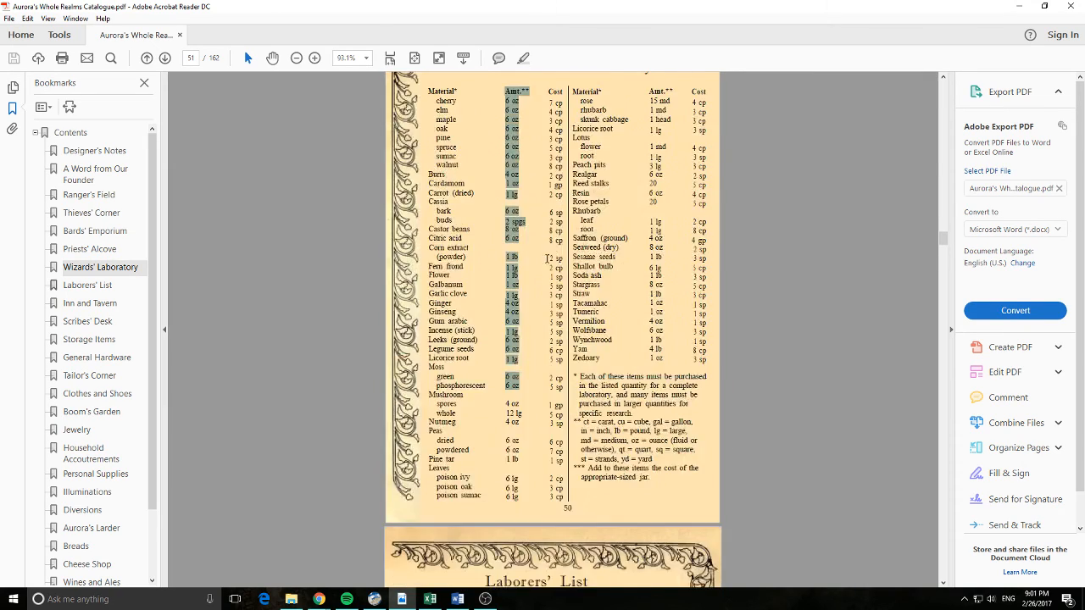
scroll(562, 254, up, 5)
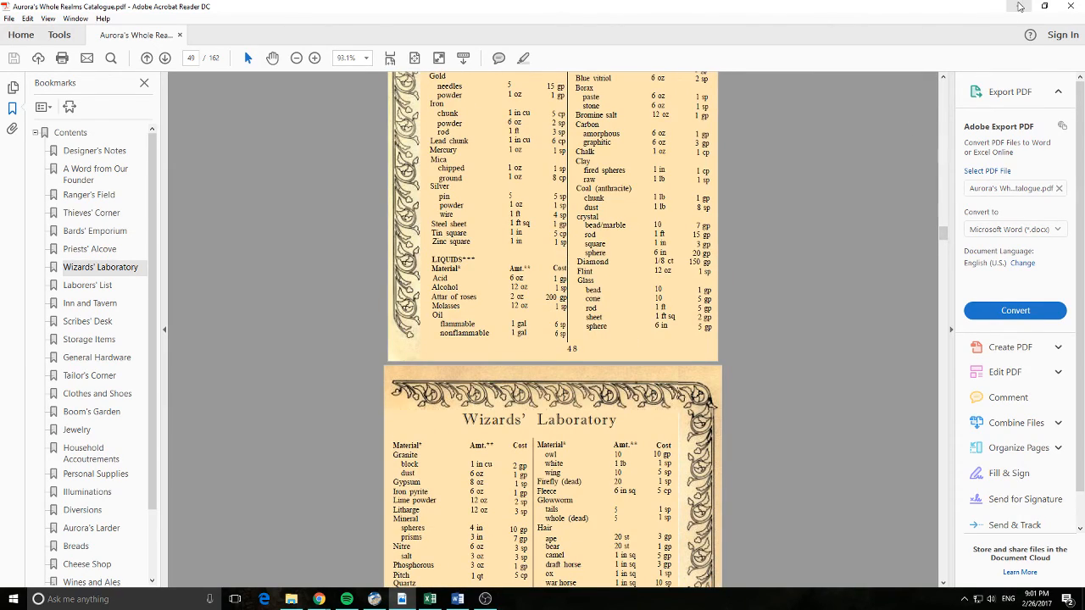
click(1020, 7)
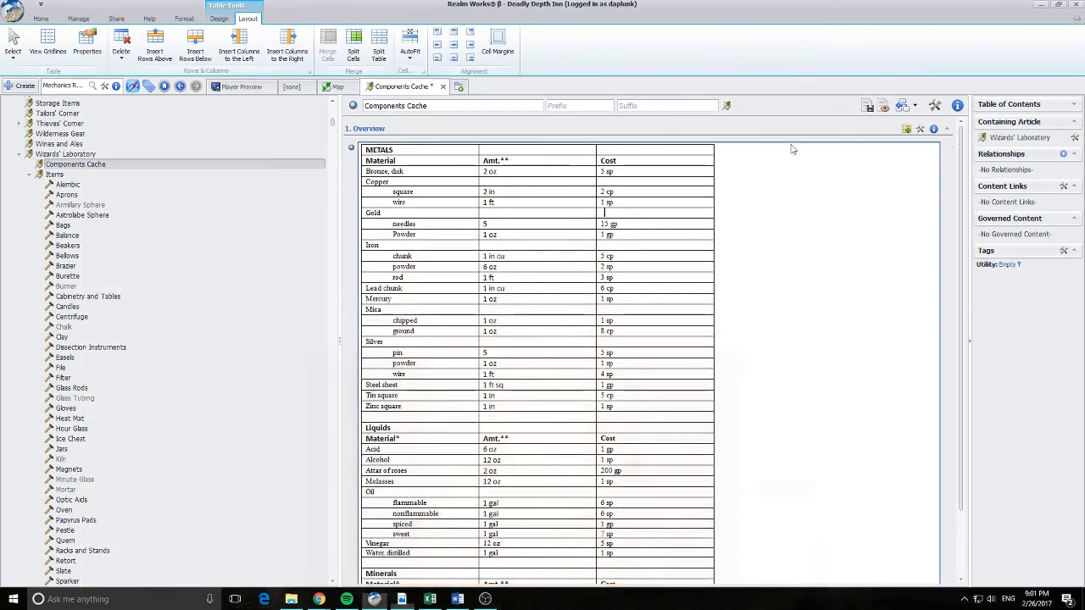
click(528, 322)
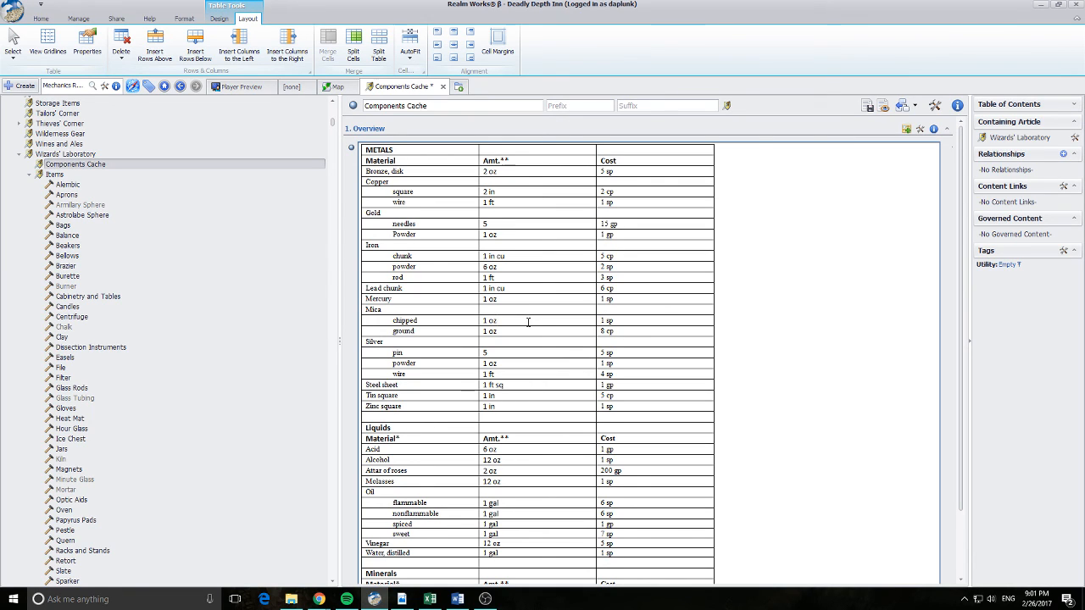